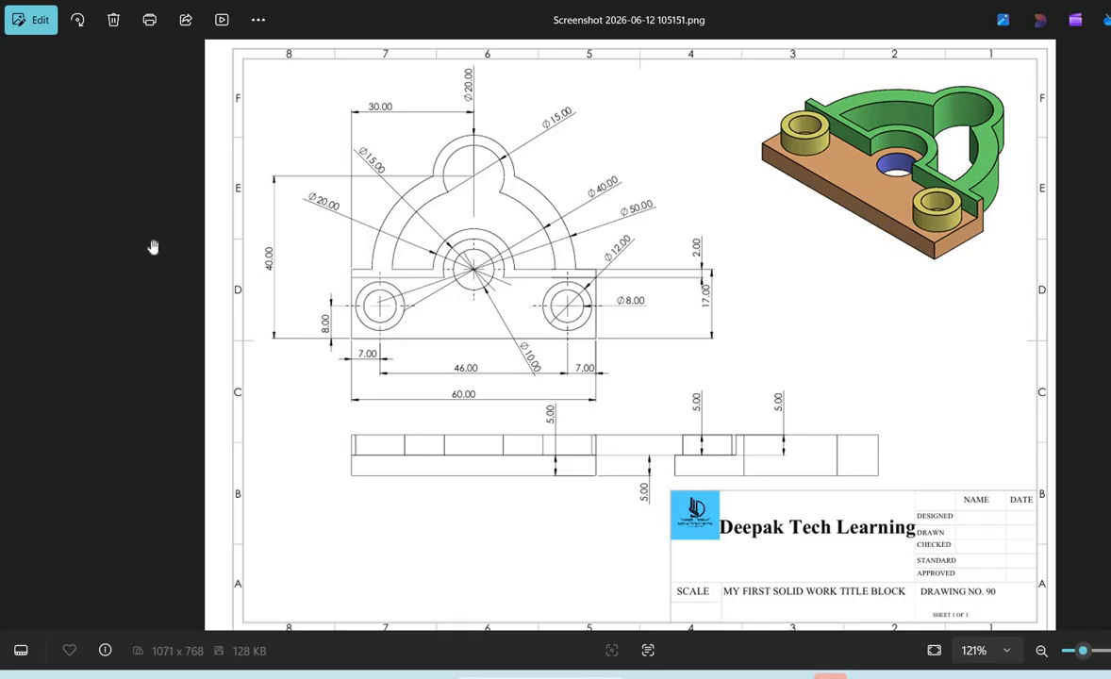
Switch to SOLIDWORKS and sketch a corner rectangle from the origin, about 132.5 mm wide and 36 mm high
{"action": "key", "text": "alt+Tab"}
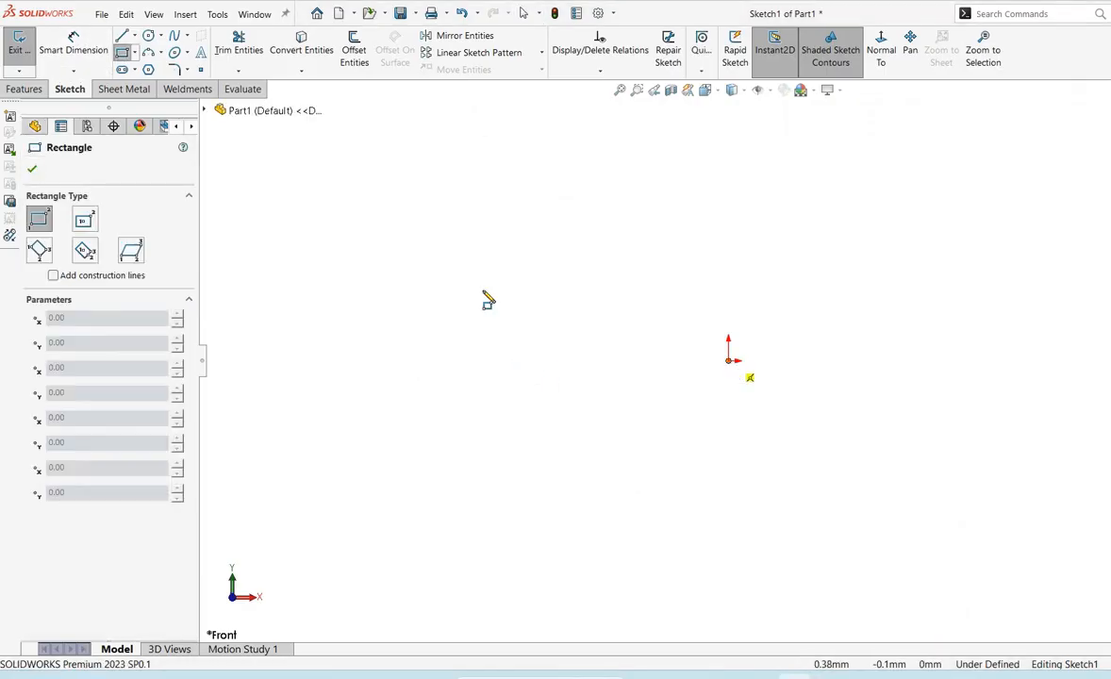
{"action": "left_click", "coordinate": [727, 360]}
{"action": "left_click", "coordinate": [275, 237]}
Dimension the rectangle's lower edge and set its length to 60 mm
{"action": "right_click", "coordinate": [276, 238]}
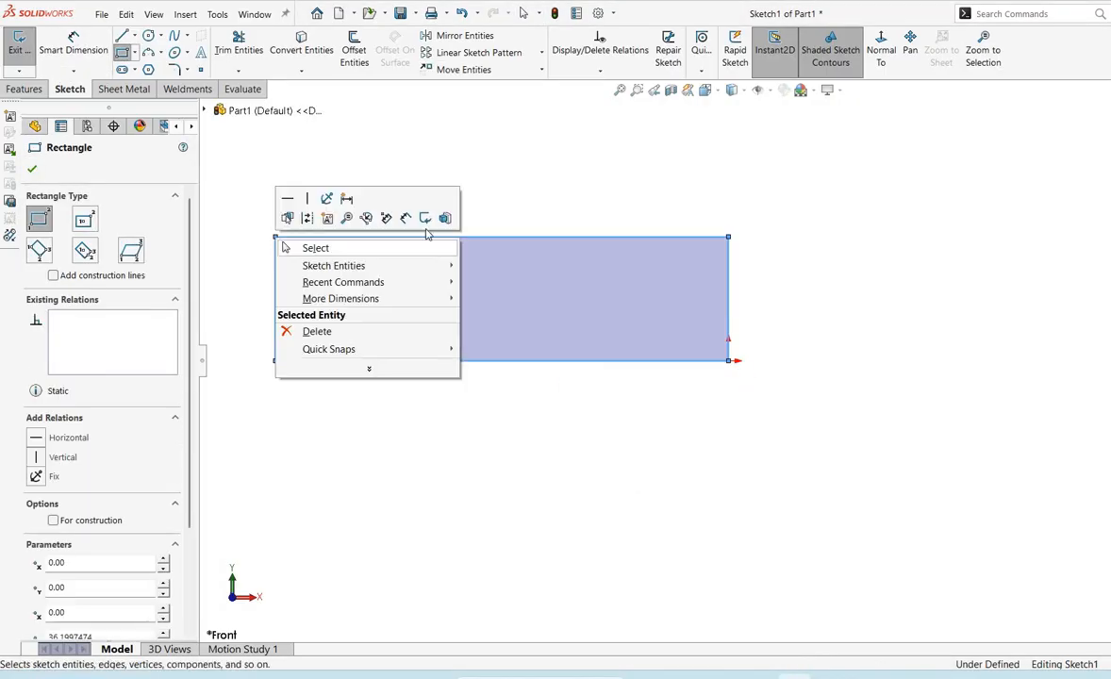
{"action": "left_click", "coordinate": [424, 218]}
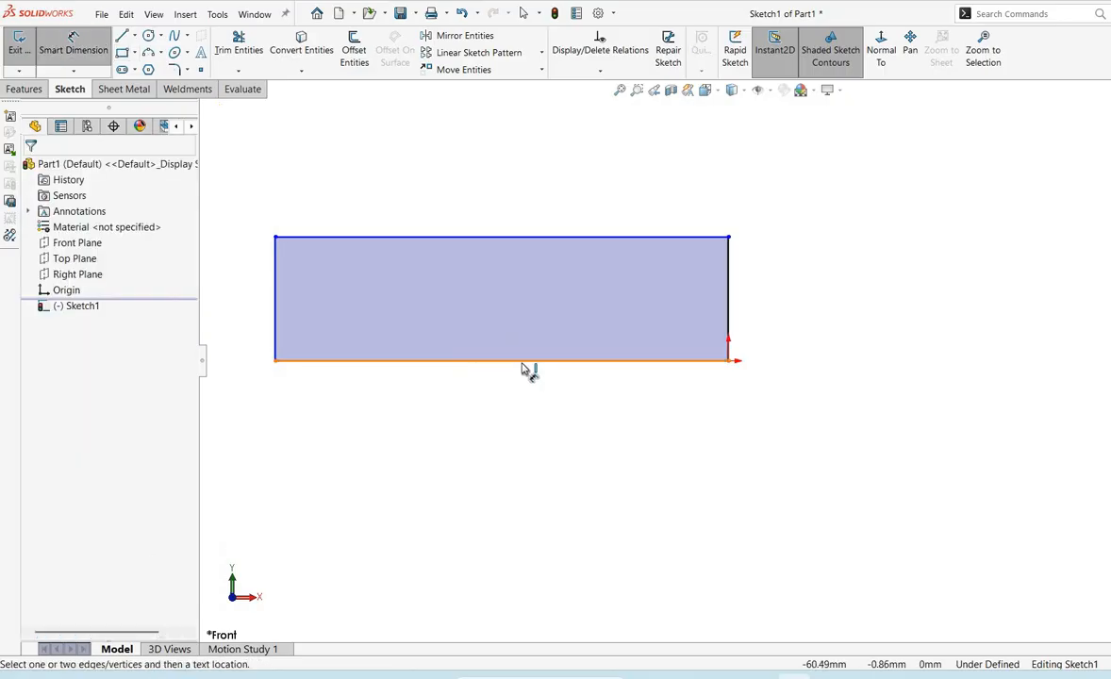
{"action": "left_click", "coordinate": [522, 365]}
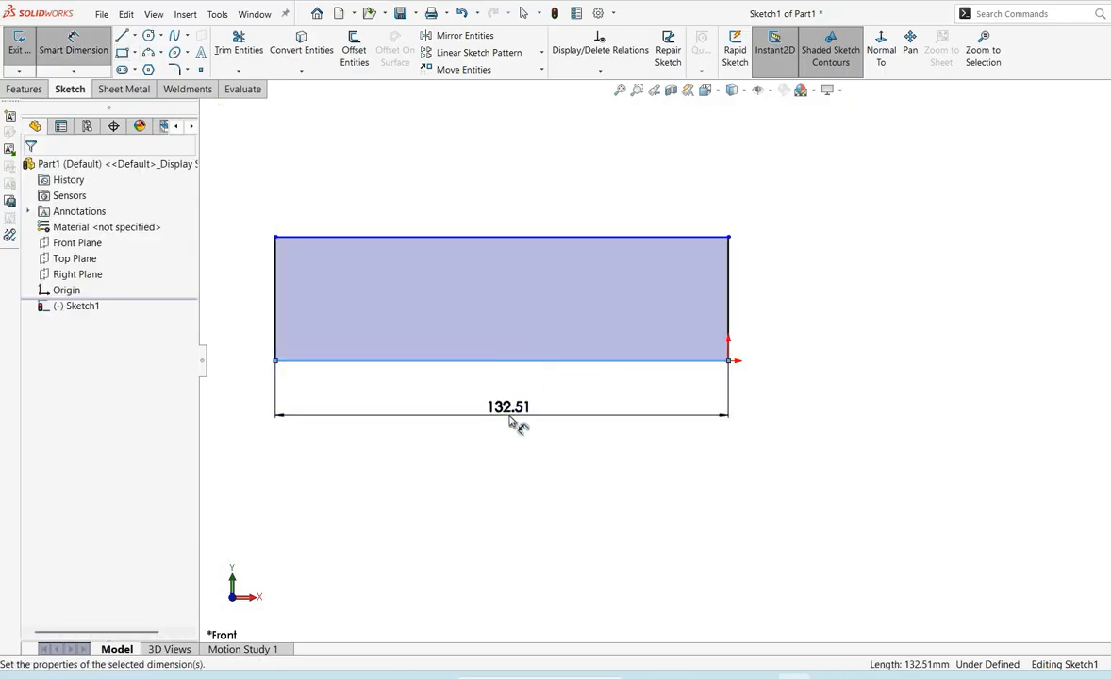
{"action": "left_click", "coordinate": [509, 421]}
{"action": "type", "text": "60"}
{"action": "key", "text": "Return"}
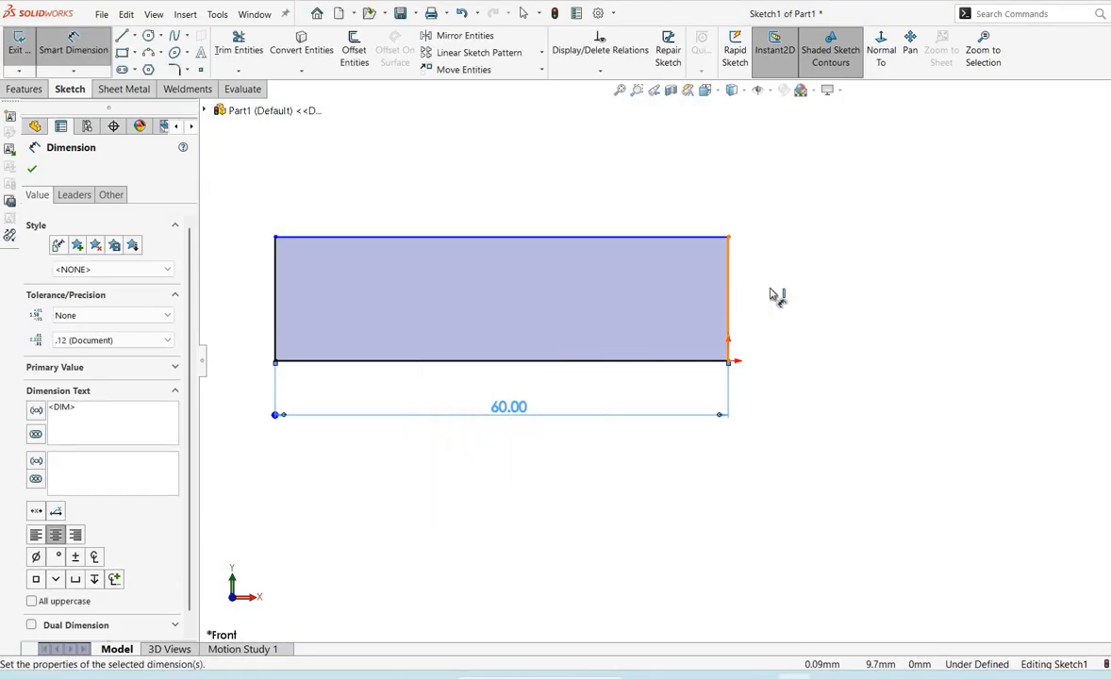
Dimension the rectangle's vertical edge at the origin and set its height to 17 mm
{"action": "left_click", "coordinate": [730, 296]}
{"action": "left_click", "coordinate": [783, 295]}
{"action": "type", "text": "17"}
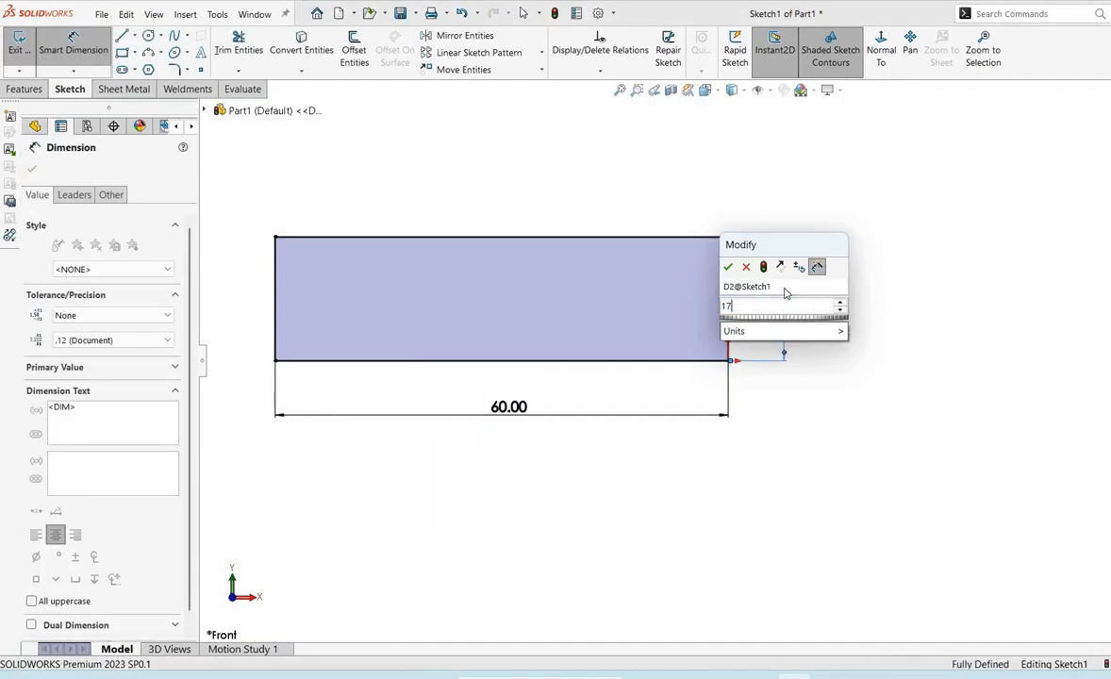
{"action": "key", "text": "Return"}
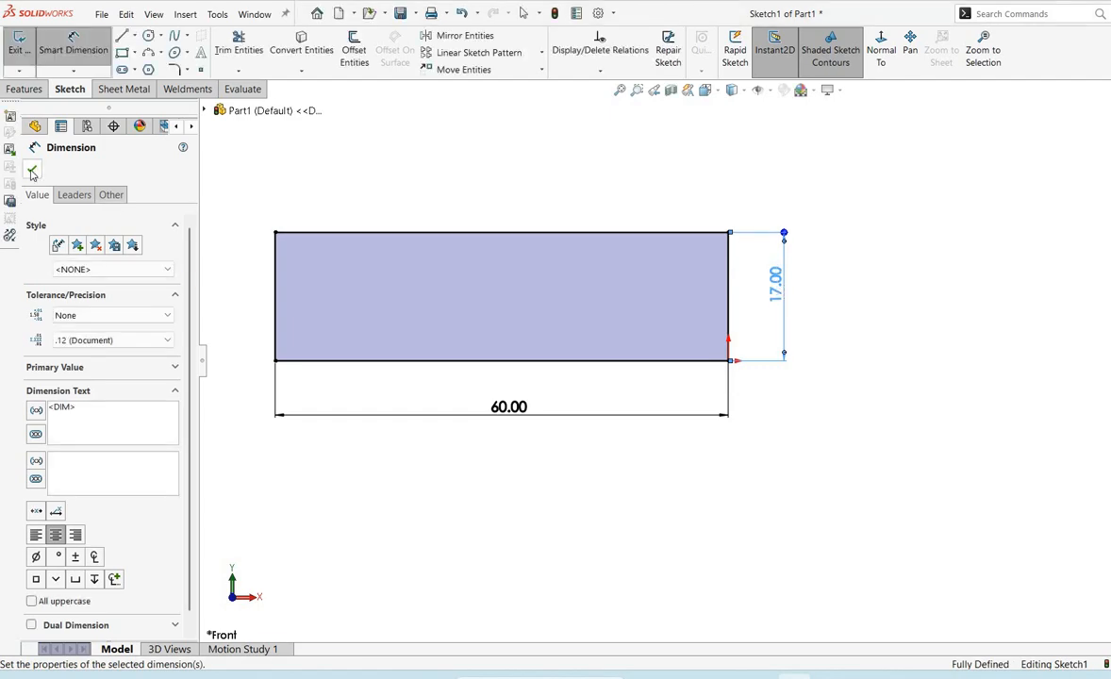
{"action": "left_click", "coordinate": [31, 174]}
{"action": "key", "text": "f"}
Sketch two concentric circles about 40 mm and 26 mm in diameter, centred on the midpoint of the rectangle's upper edge
{"action": "key", "text": "alt+Tab"}
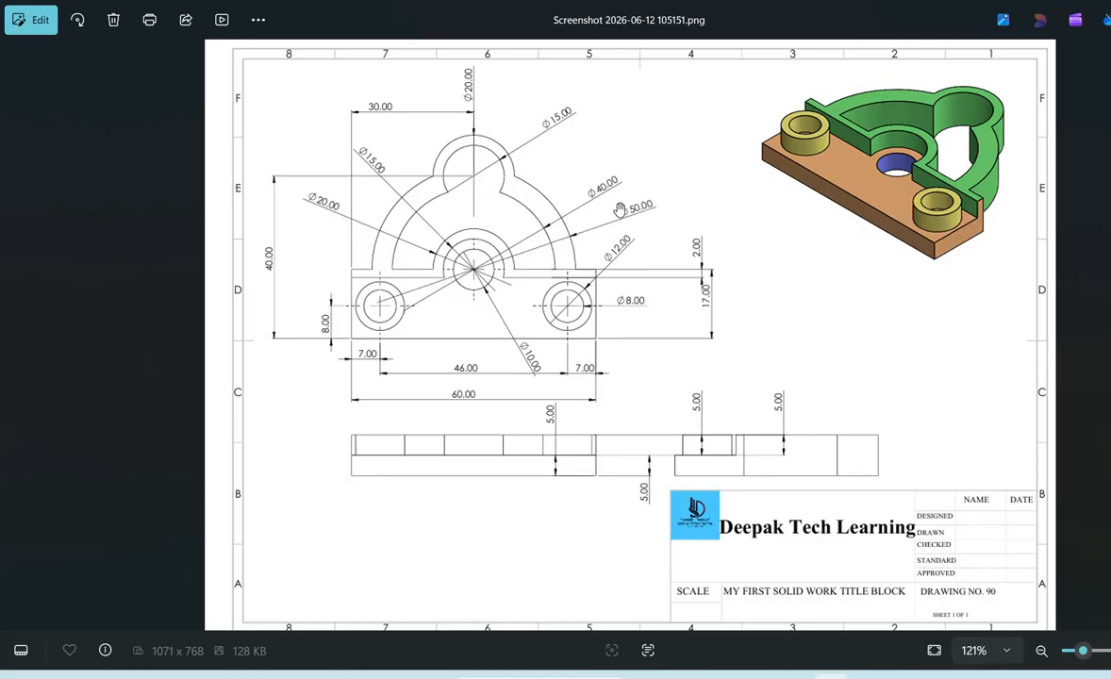
{"action": "key", "text": "alt+Tab"}
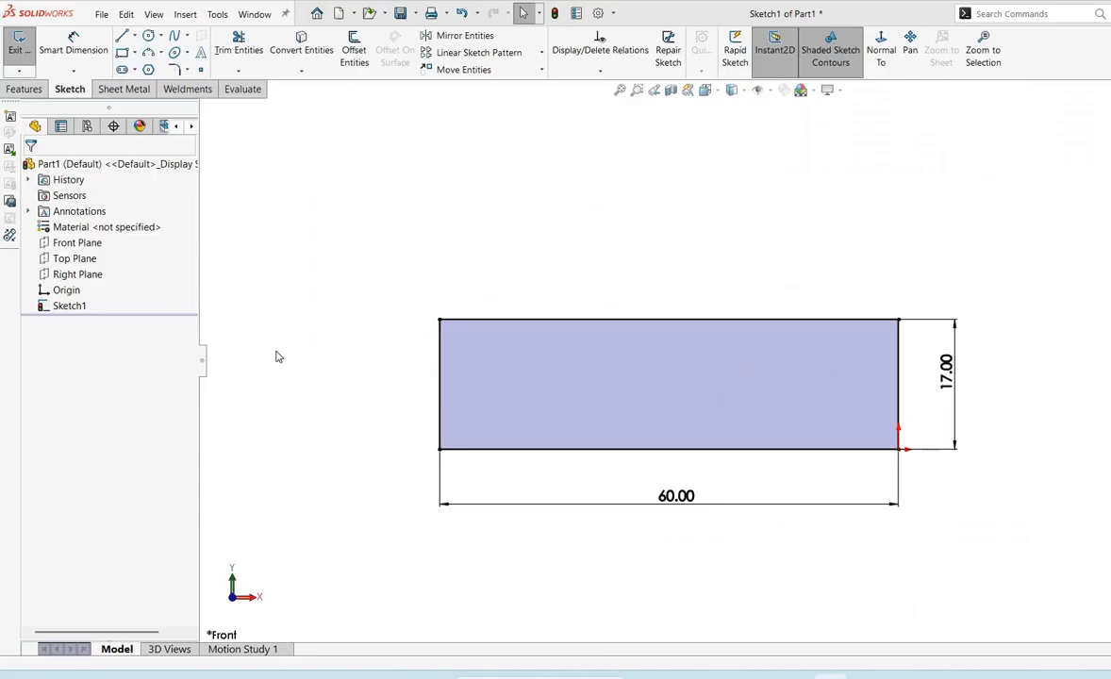
{"action": "left_click", "coordinate": [148, 37]}
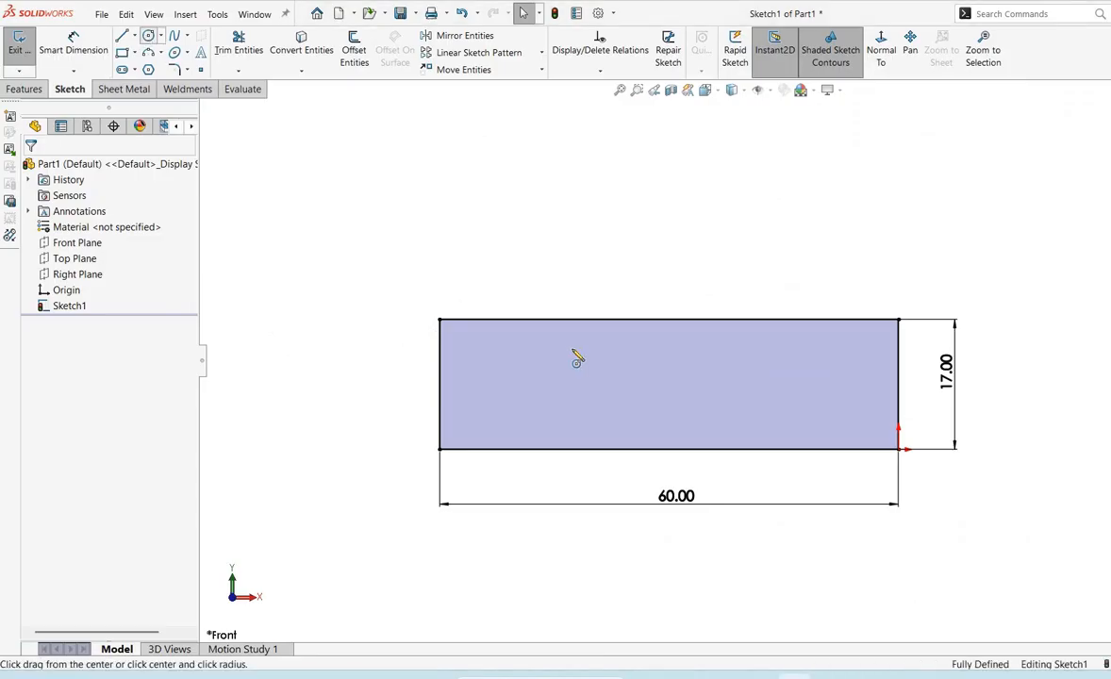
{"action": "left_click", "coordinate": [668, 319]}
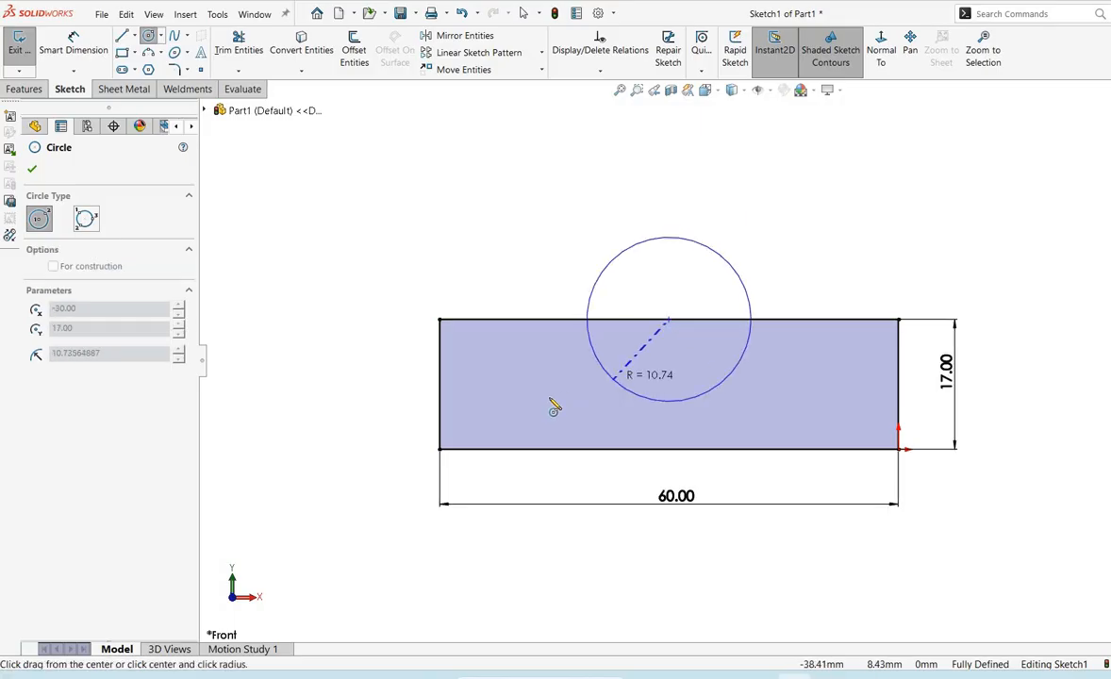
{"action": "left_click", "coordinate": [539, 389]}
{"action": "left_click", "coordinate": [667, 320]}
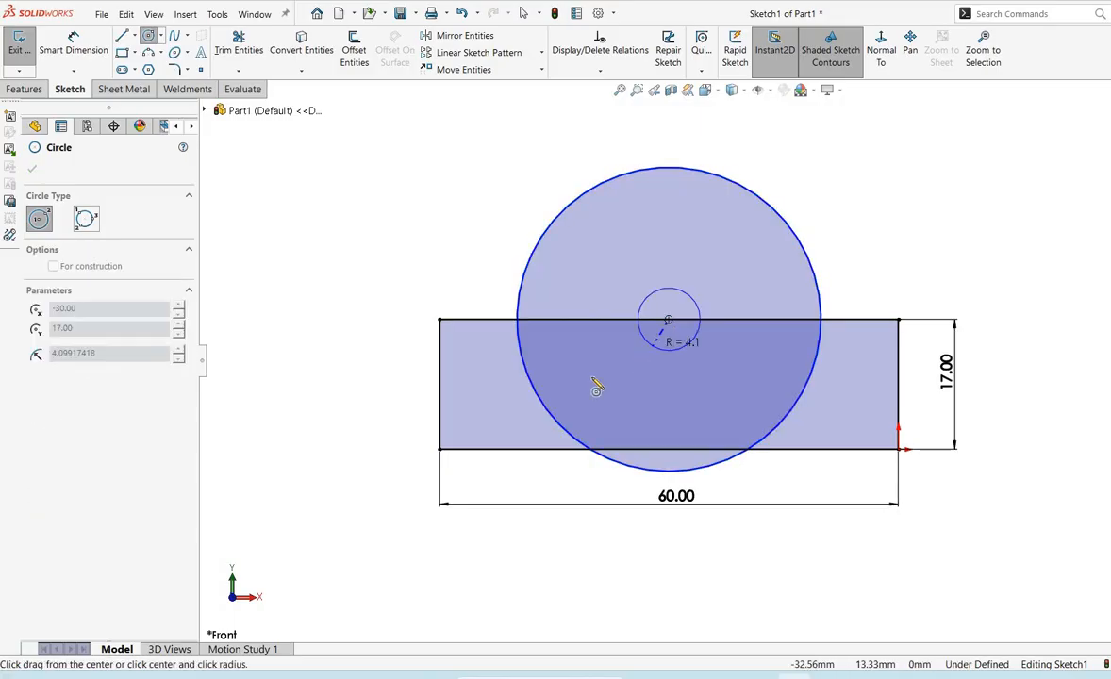
{"action": "left_click", "coordinate": [591, 386]}
Dimension the outer circle on the rectangle's upper edge and set its diameter to 50 mm
{"action": "right_click", "coordinate": [591, 386]}
{"action": "left_click", "coordinate": [720, 359]}
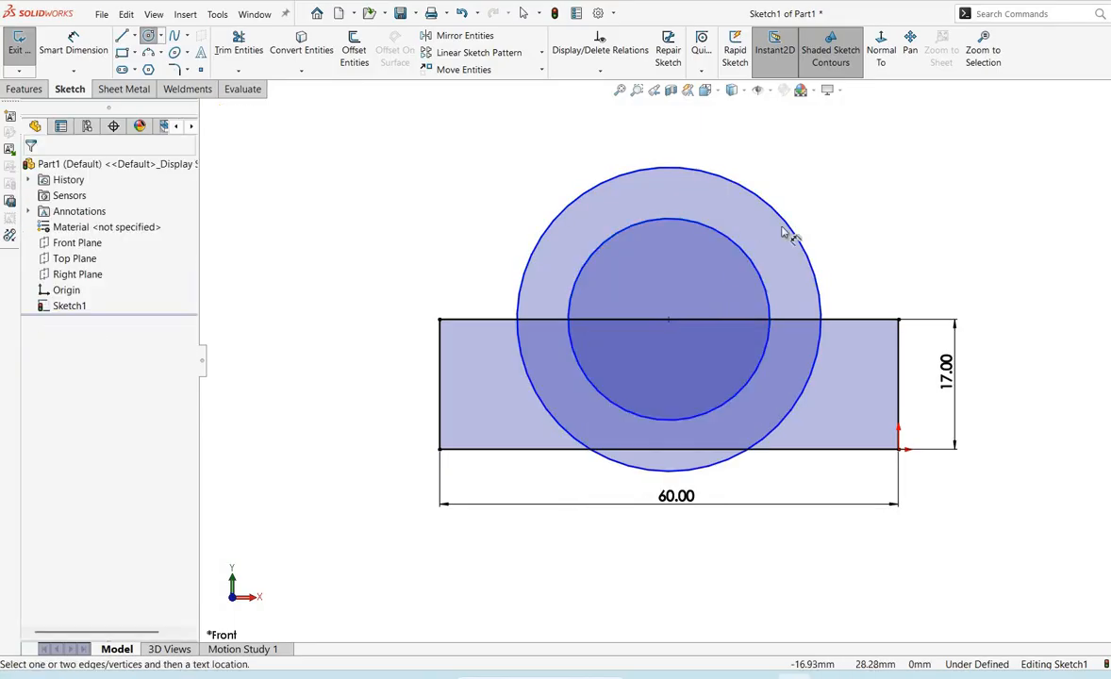
{"action": "left_click", "coordinate": [793, 231]}
{"action": "left_click", "coordinate": [905, 164]}
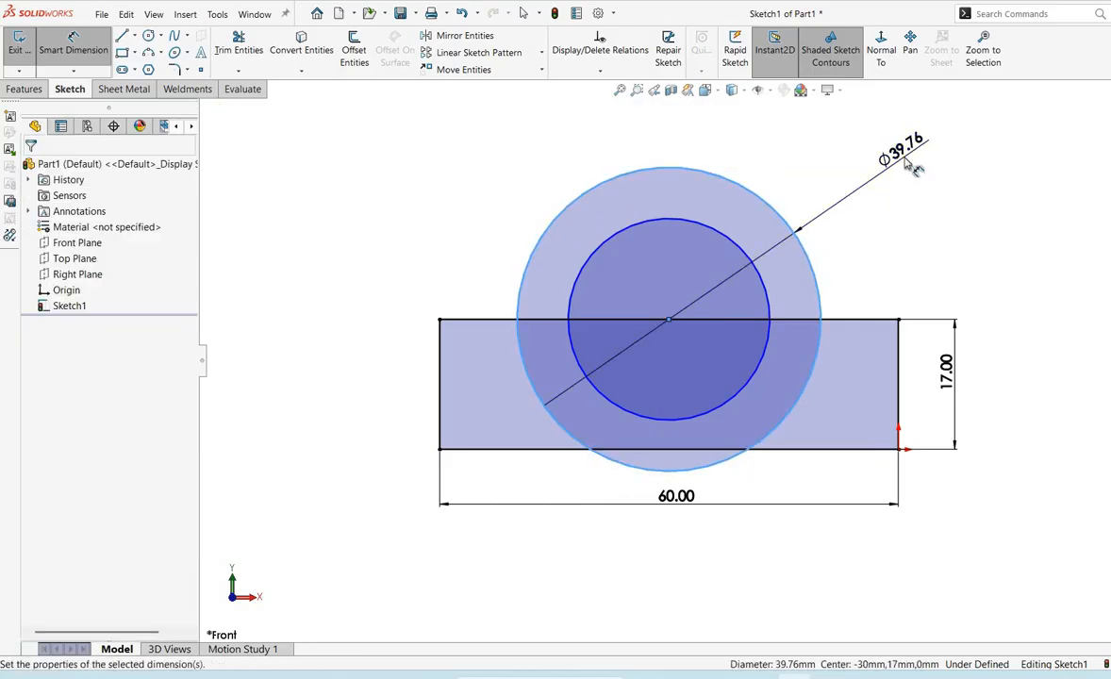
{"action": "type", "text": "30"}
{"action": "key", "text": "Return"}
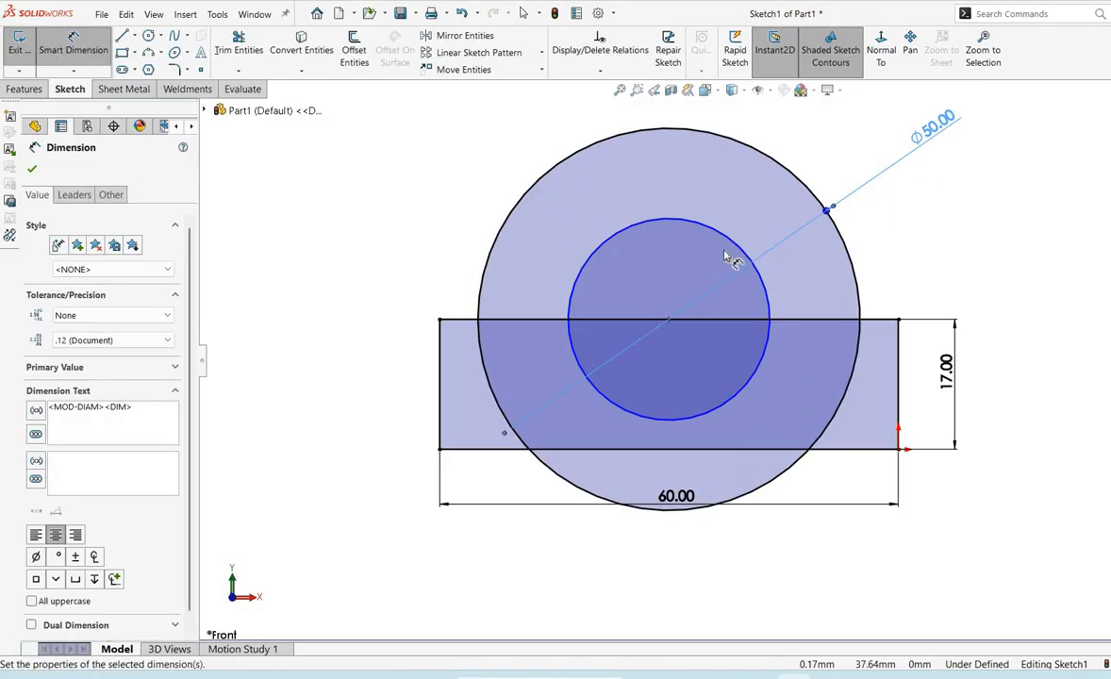
Dimension the inner concentric circle on the rectangle's upper edge and set its diameter to 40 mm
{"action": "left_click", "coordinate": [740, 251]}
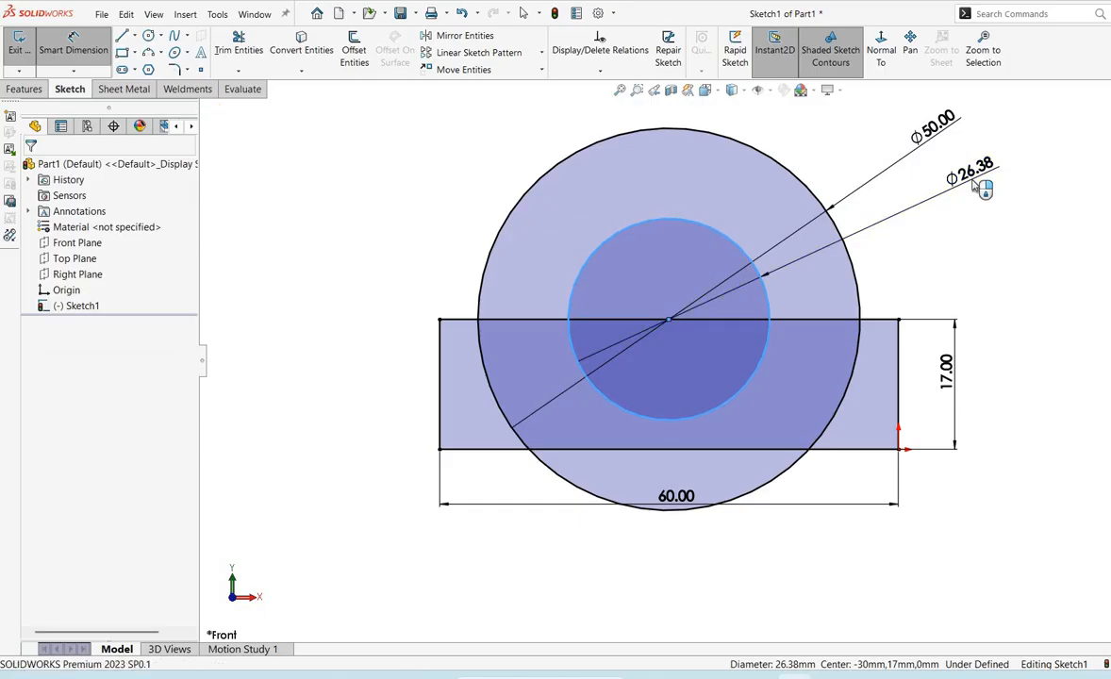
{"action": "left_click", "coordinate": [976, 184]}
{"action": "type", "text": "40"}
{"action": "key", "text": "Return"}
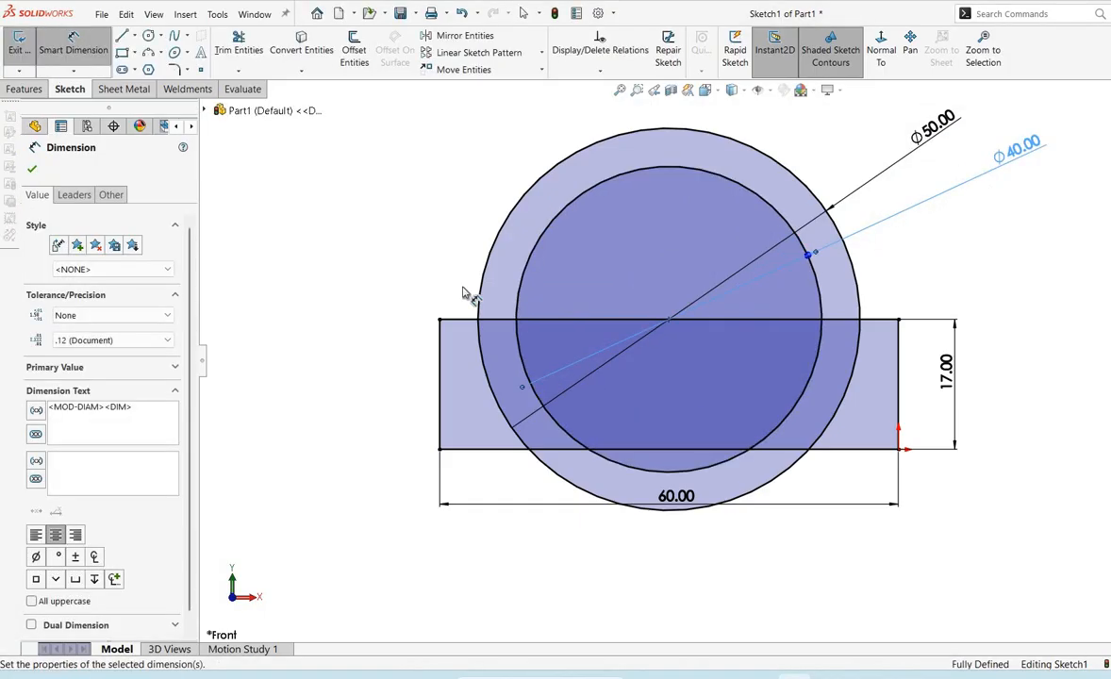
{"action": "key", "text": "Escape"}
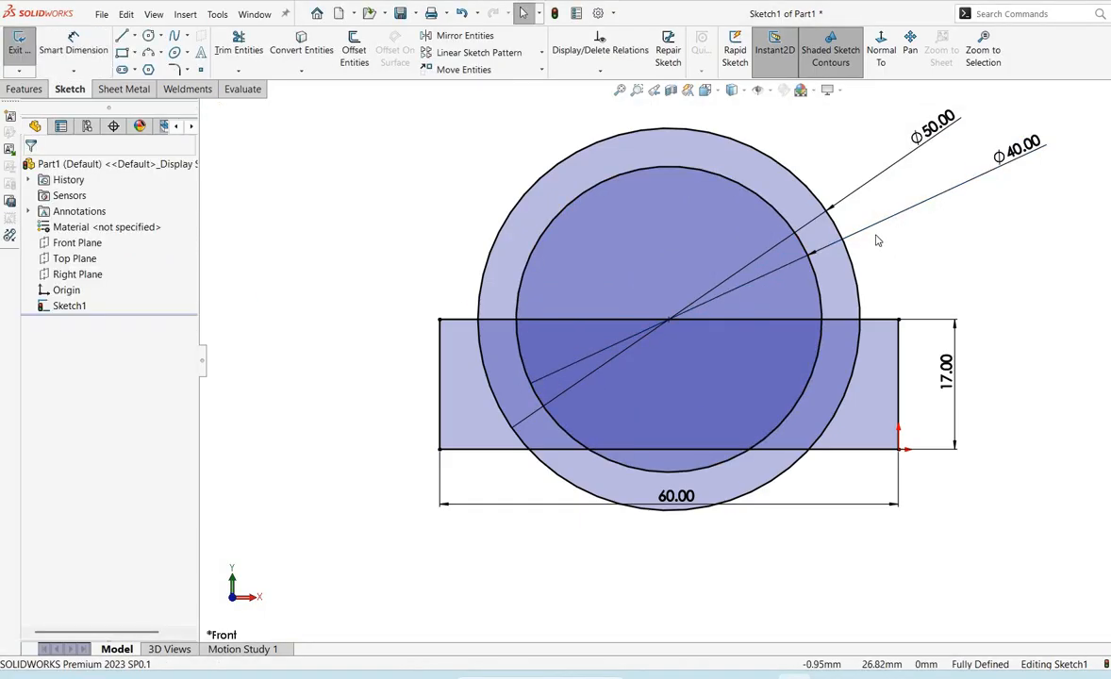
Sketch two concentric circles about 31 mm and 18 mm in diameter above the 50 mm circle, vertically aligned with its centre
{"action": "scroll", "coordinate": [880, 283], "scroll_direction": "up", "scroll_amount": 4}
{"action": "scroll", "coordinate": [874, 297], "scroll_direction": "down", "scroll_amount": 2}
{"action": "key", "text": "alt+Tab"}
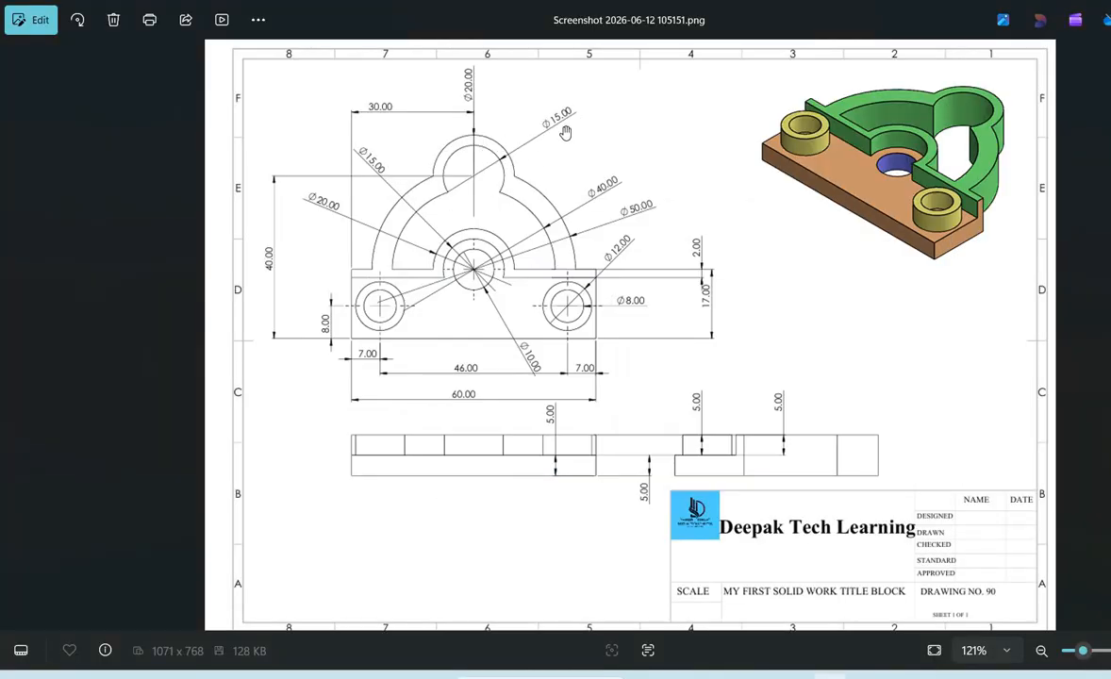
{"action": "key", "text": "alt+Tab"}
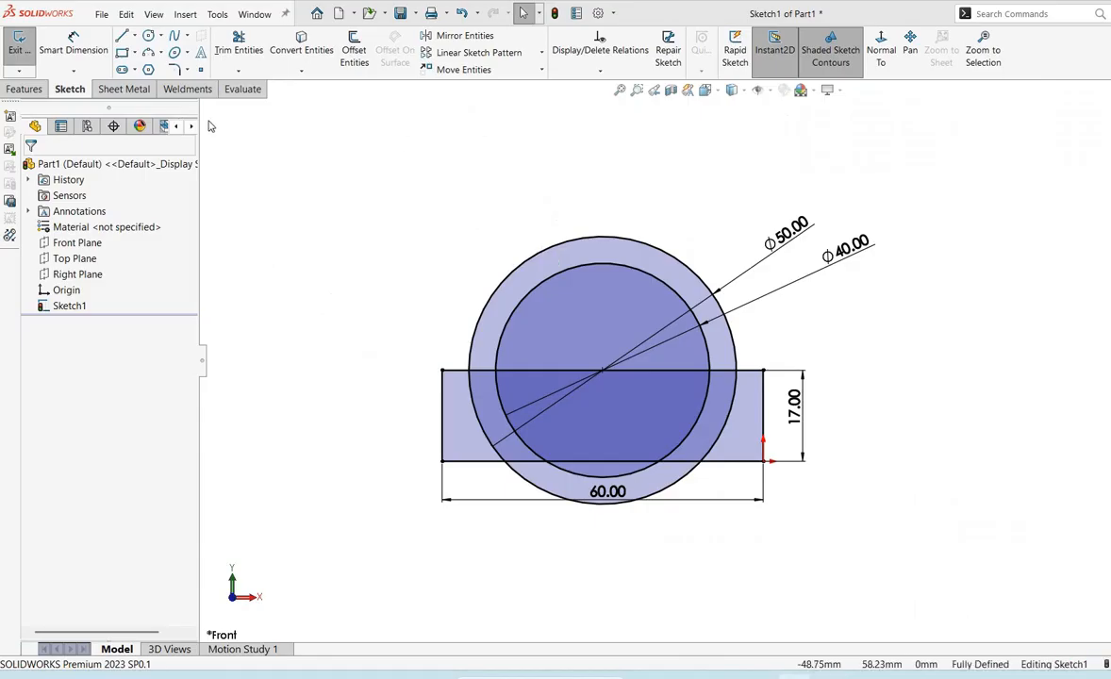
{"action": "left_click", "coordinate": [148, 35]}
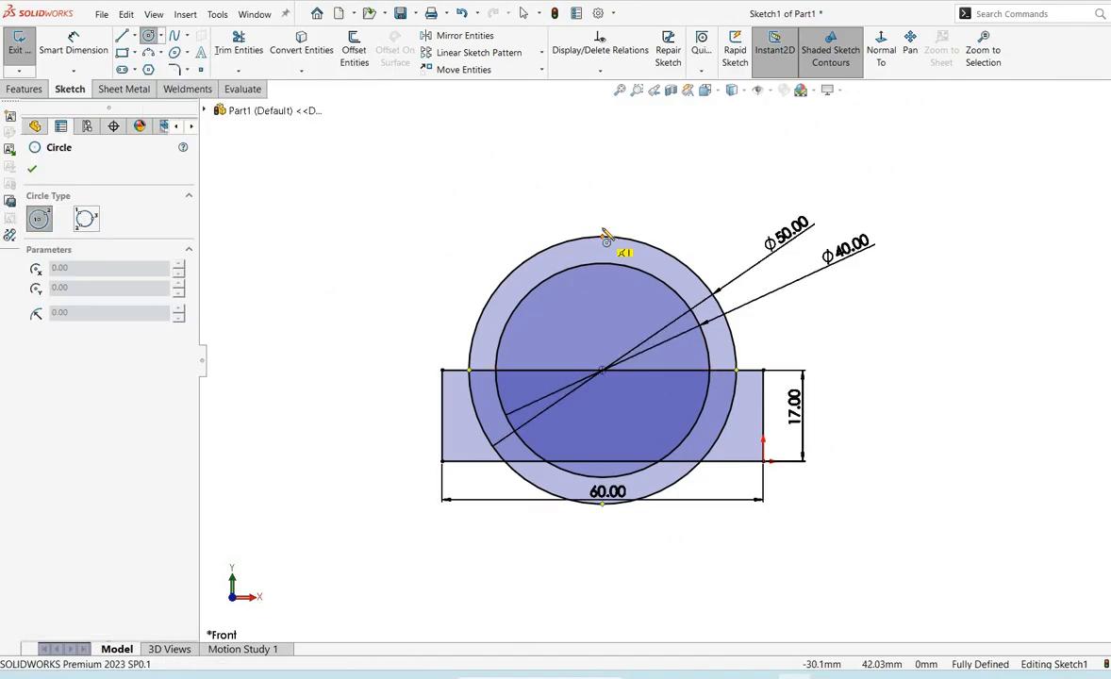
{"action": "left_click", "coordinate": [602, 168]}
{"action": "left_click", "coordinate": [534, 215]}
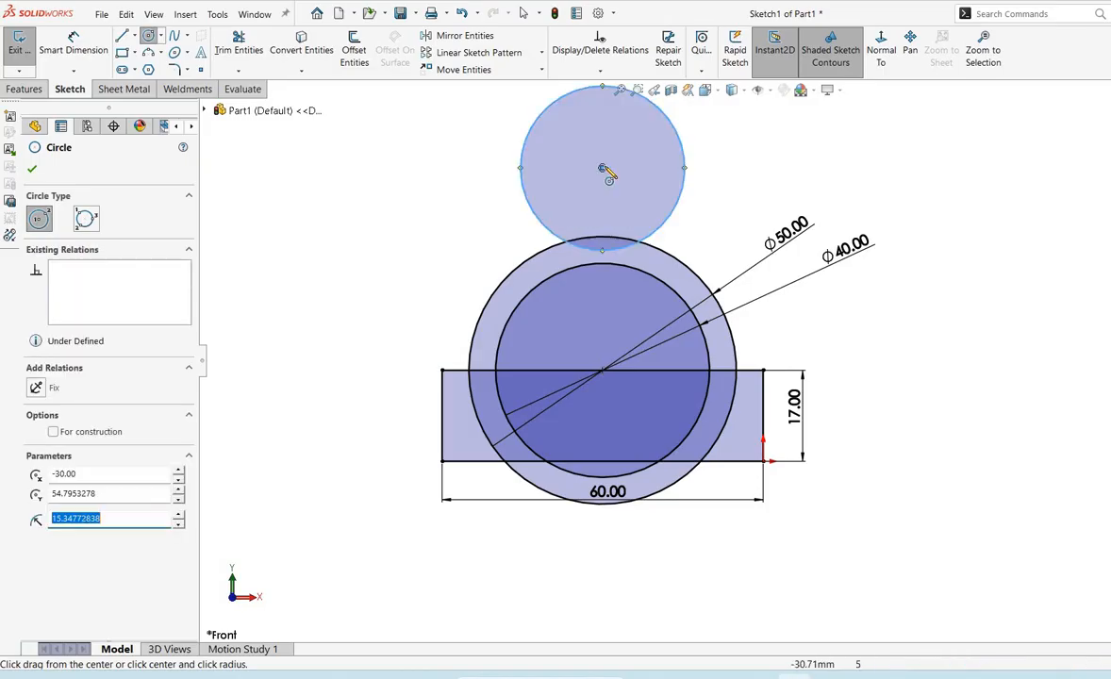
{"action": "left_click", "coordinate": [602, 168]}
{"action": "left_click", "coordinate": [565, 198]}
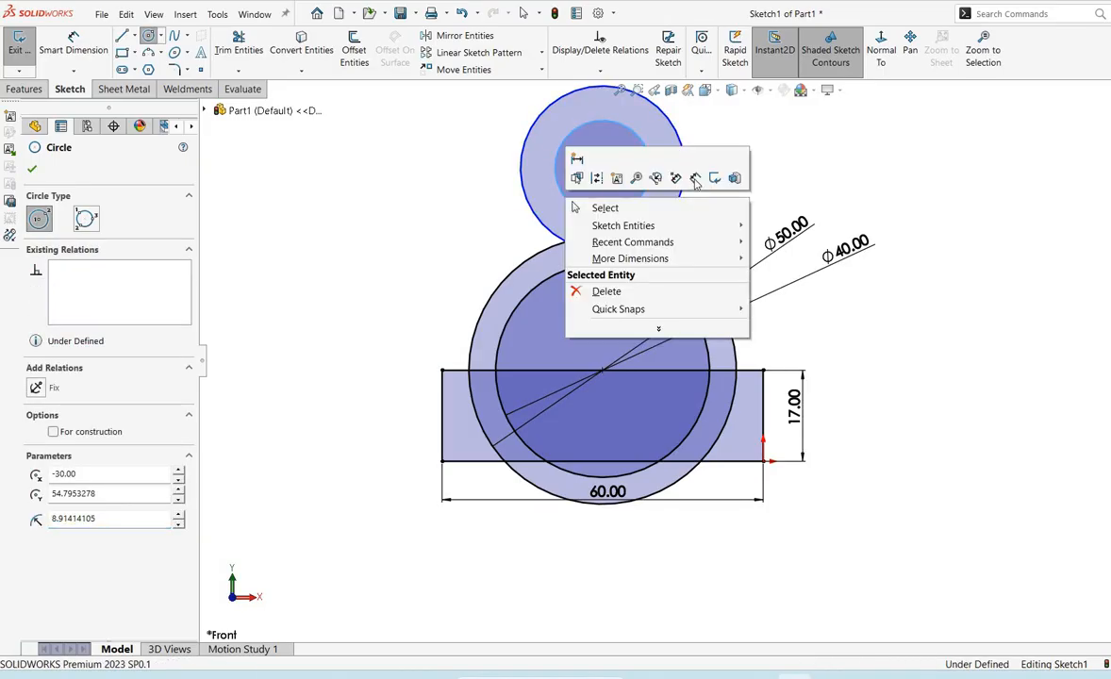
Dimension the outer circle of the upper pair and set its diameter to 20 mm, as given in the reference drawing
{"action": "right_click", "coordinate": [662, 196]}
{"action": "left_click", "coordinate": [694, 180]}
{"action": "scroll", "coordinate": [698, 168], "scroll_direction": "up", "scroll_amount": 2}
{"action": "scroll", "coordinate": [688, 193], "scroll_direction": "down", "scroll_amount": 1}
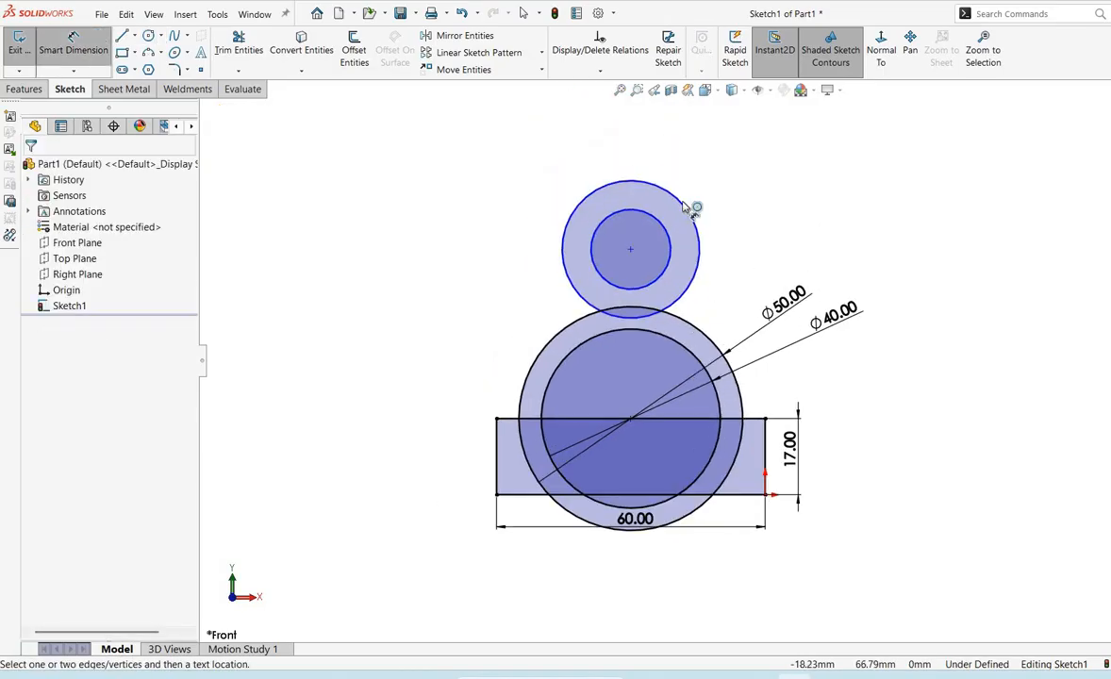
{"action": "left_click", "coordinate": [684, 206]}
{"action": "left_click", "coordinate": [795, 166]}
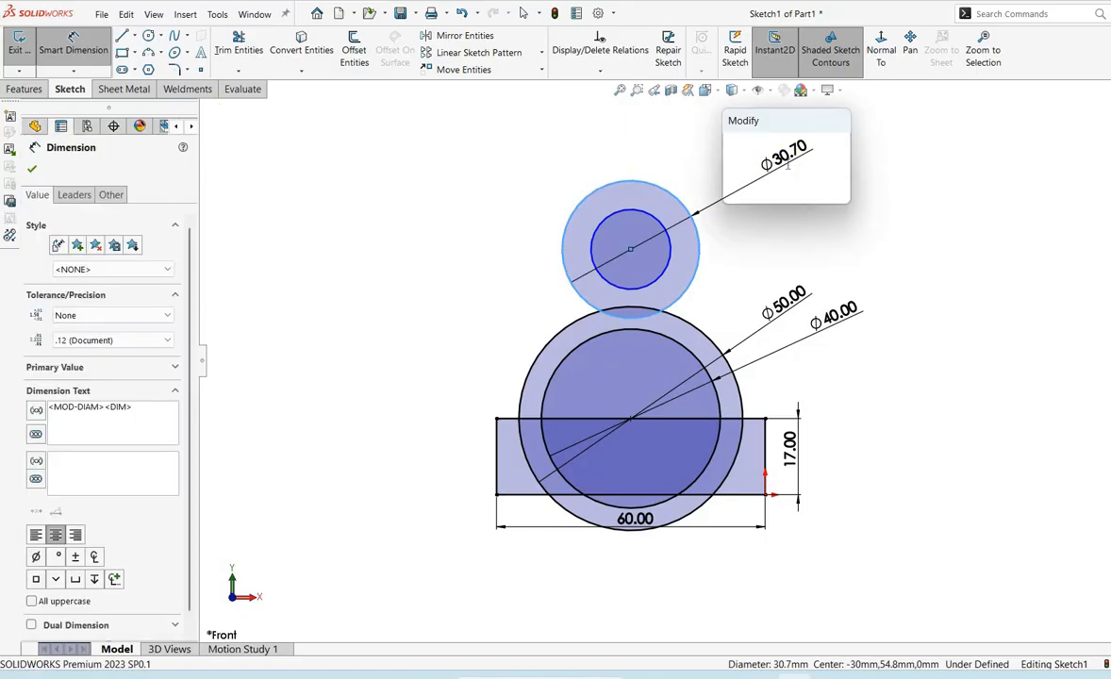
{"action": "key", "text": "alt+Tab"}
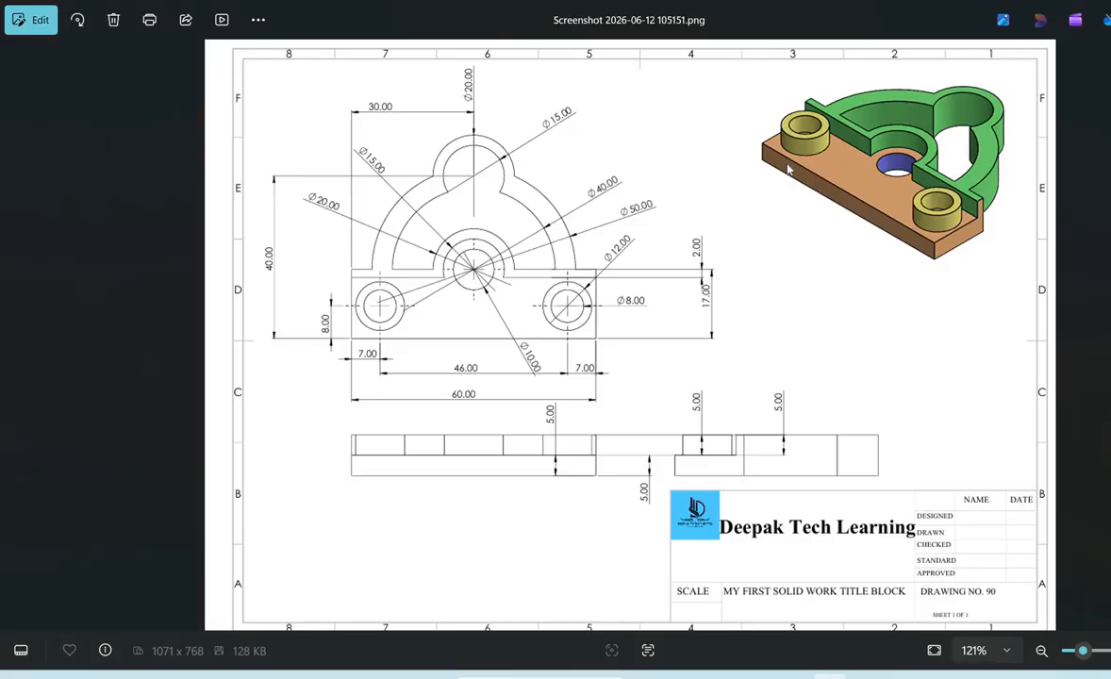
{"action": "key", "text": "alt+Tab"}
{"action": "type", "text": "20"}
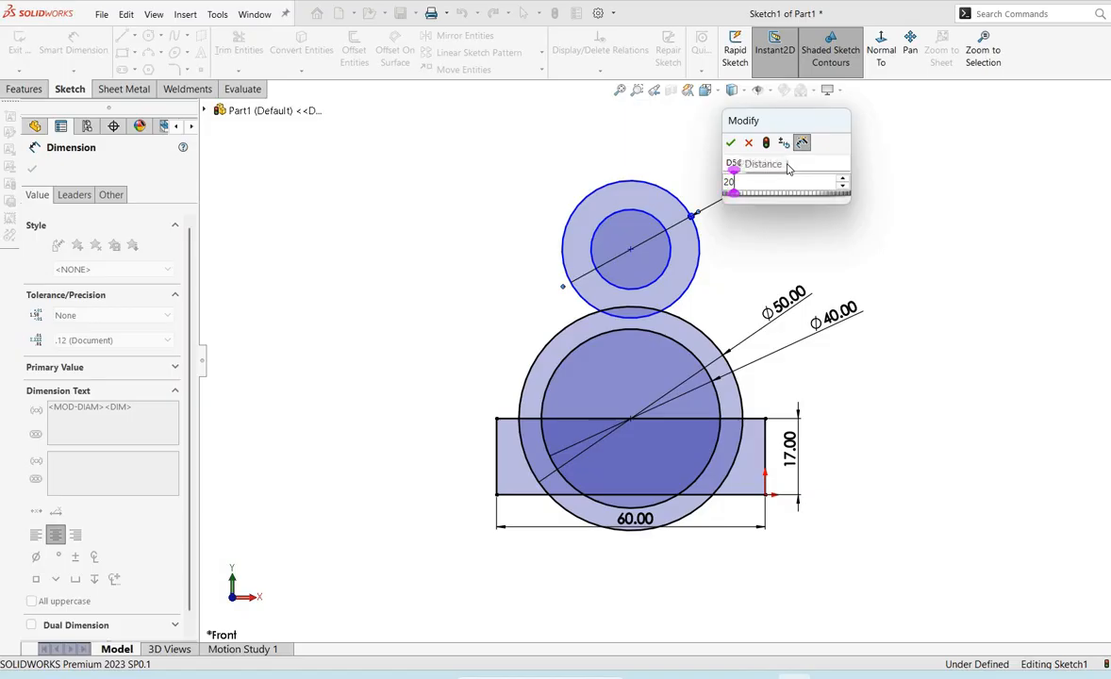
{"action": "key", "text": "Return"}
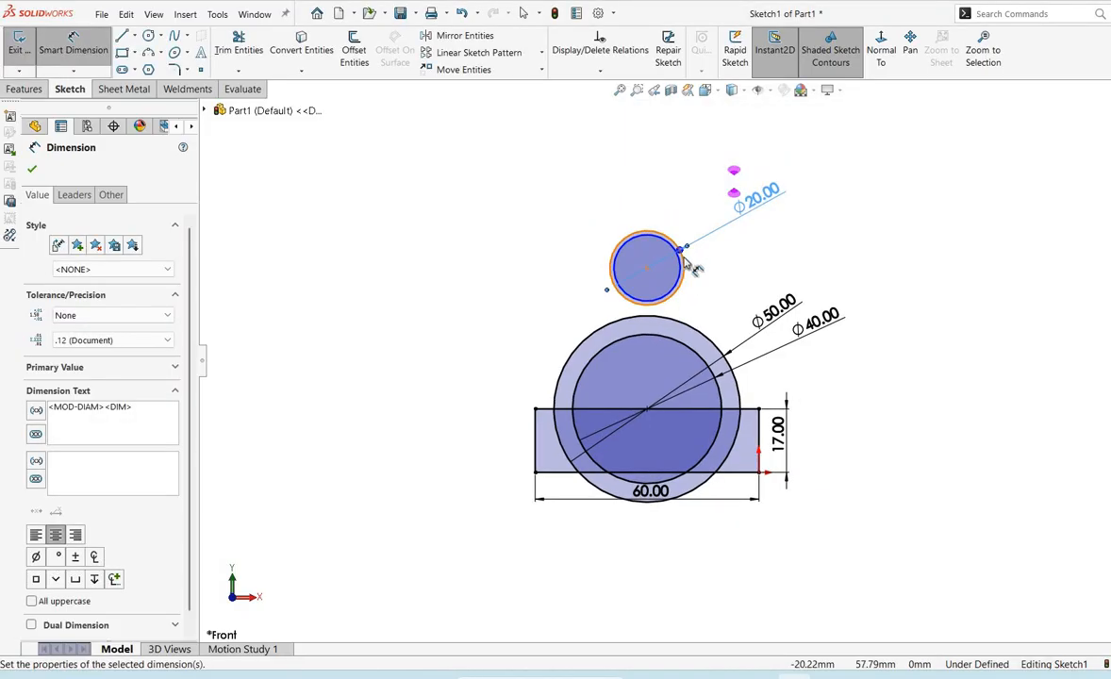
Dimension the inner circle of the upper pair and set its diameter to 15 mm
{"action": "scroll", "coordinate": [682, 243], "scroll_direction": "down", "scroll_amount": 5}
{"action": "left_click", "coordinate": [667, 275]}
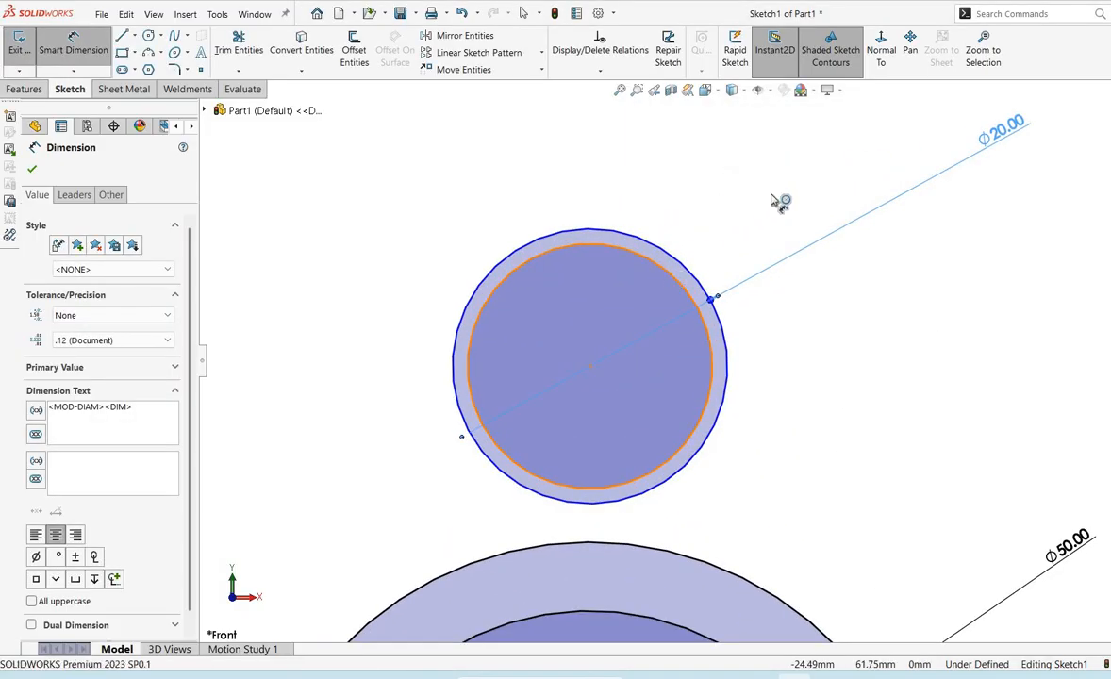
{"action": "left_click", "coordinate": [784, 196]}
{"action": "type", "text": "15"}
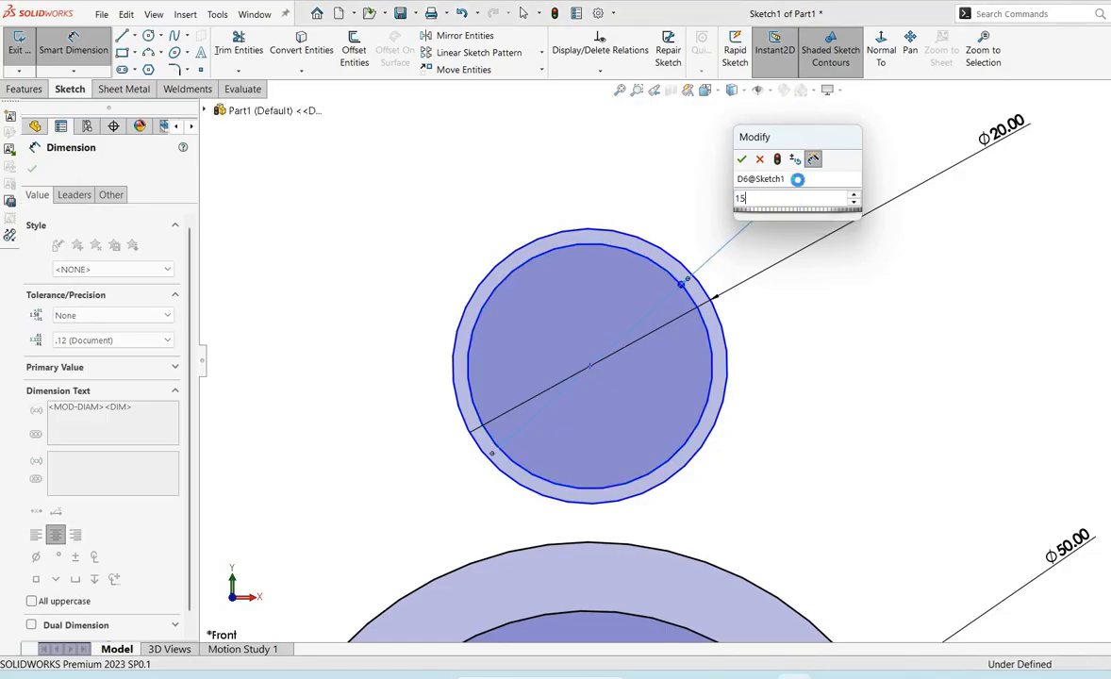
{"action": "key", "text": "Return"}
{"action": "scroll", "coordinate": [992, 512], "scroll_direction": "up", "scroll_amount": 4}
{"action": "scroll", "coordinate": [823, 421], "scroll_direction": "up", "scroll_amount": 2}
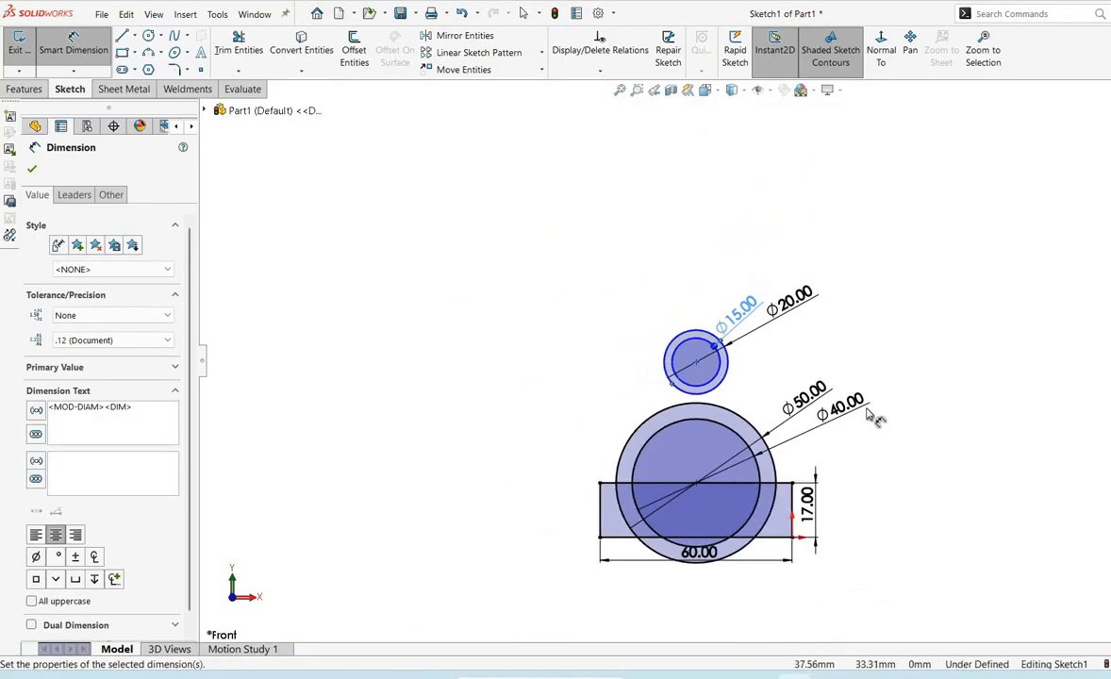
{"action": "scroll", "coordinate": [523, 324], "scroll_direction": "down", "scroll_amount": 3}
{"action": "scroll", "coordinate": [566, 355], "scroll_direction": "up", "scroll_amount": 3}
{"action": "scroll", "coordinate": [565, 346], "scroll_direction": "down", "scroll_amount": 3}
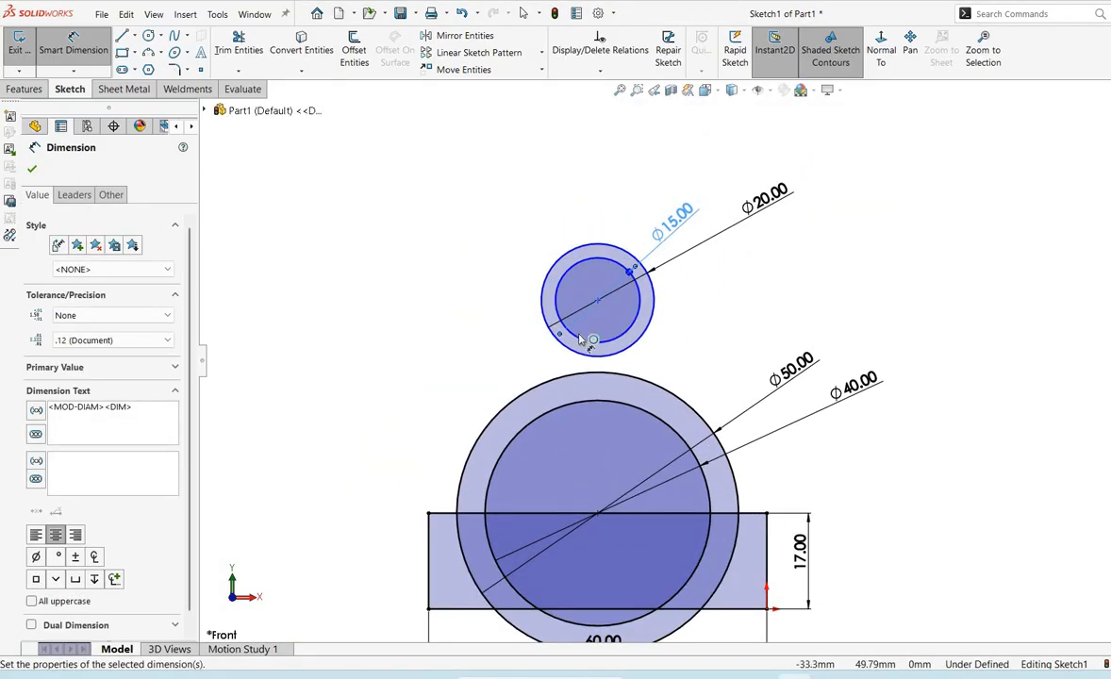
{"action": "left_click", "coordinate": [569, 332]}
{"action": "left_click", "coordinate": [454, 514]}
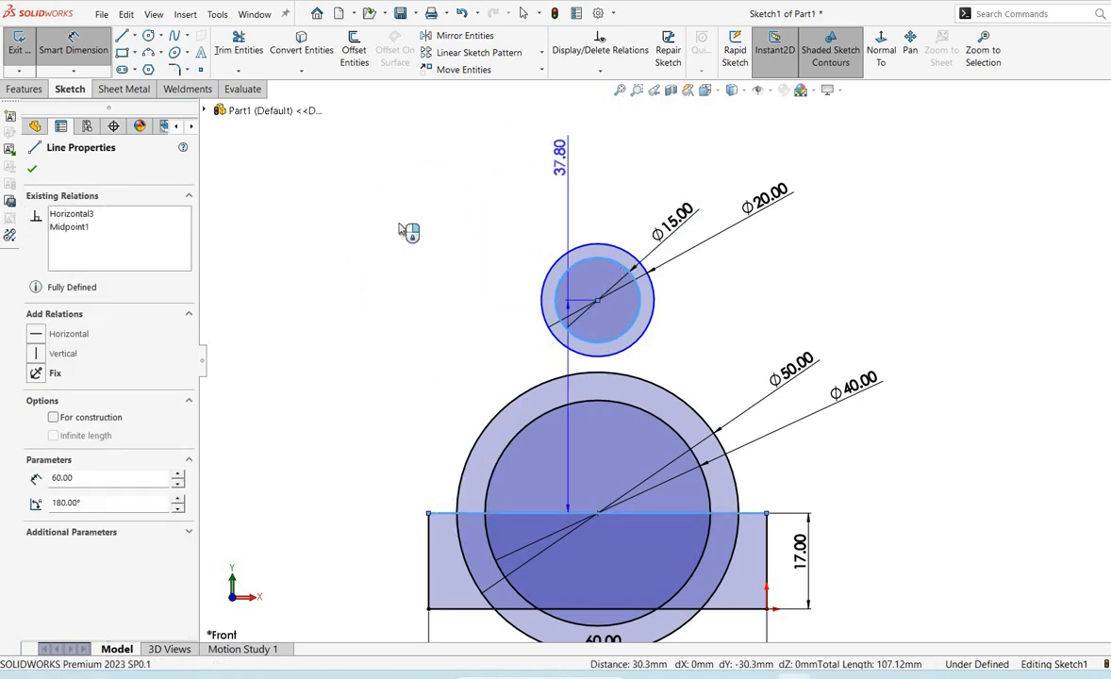
{"action": "key", "text": "Escape"}
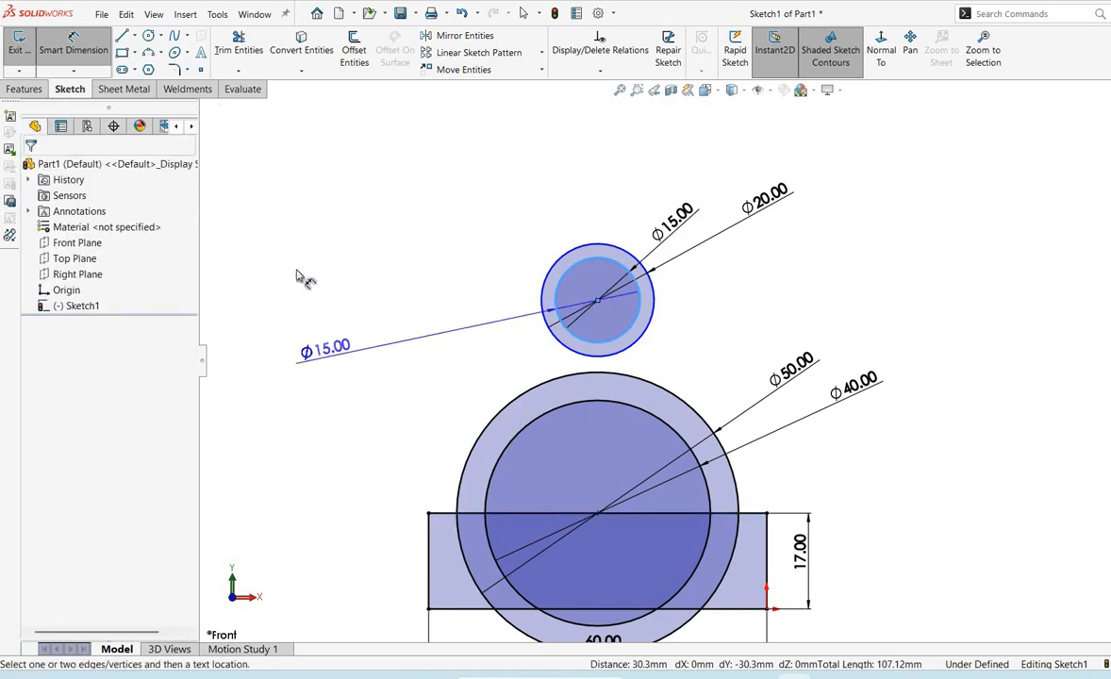
{"action": "key", "text": "Escape"}
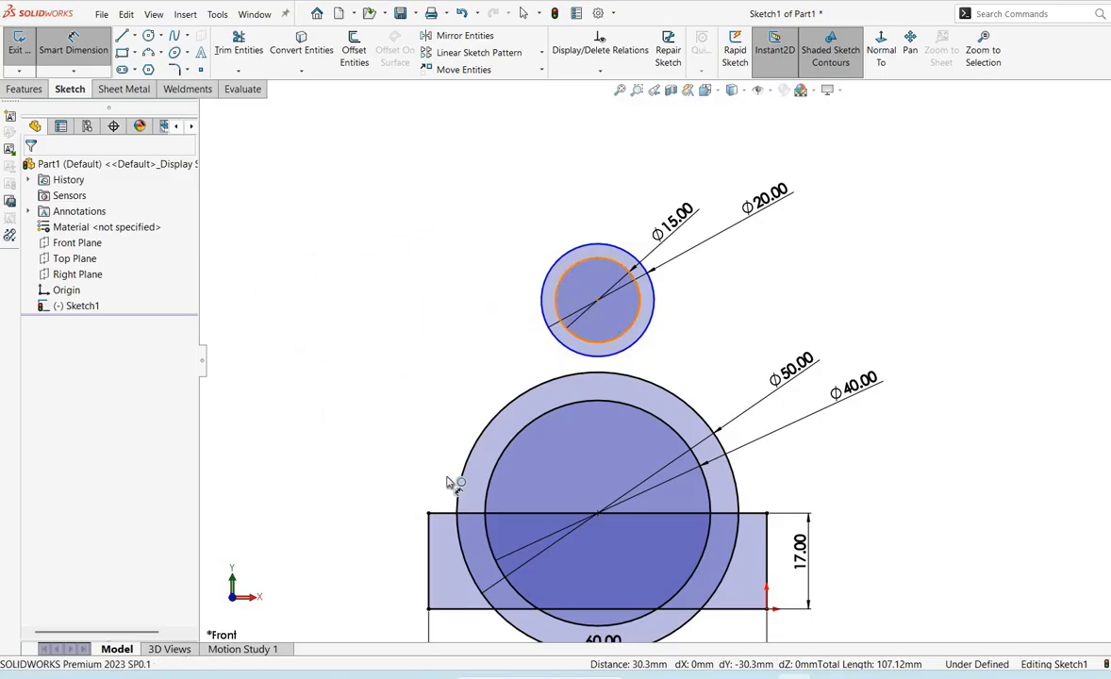
{"action": "left_click", "coordinate": [568, 330]}
{"action": "left_click", "coordinate": [456, 514]}
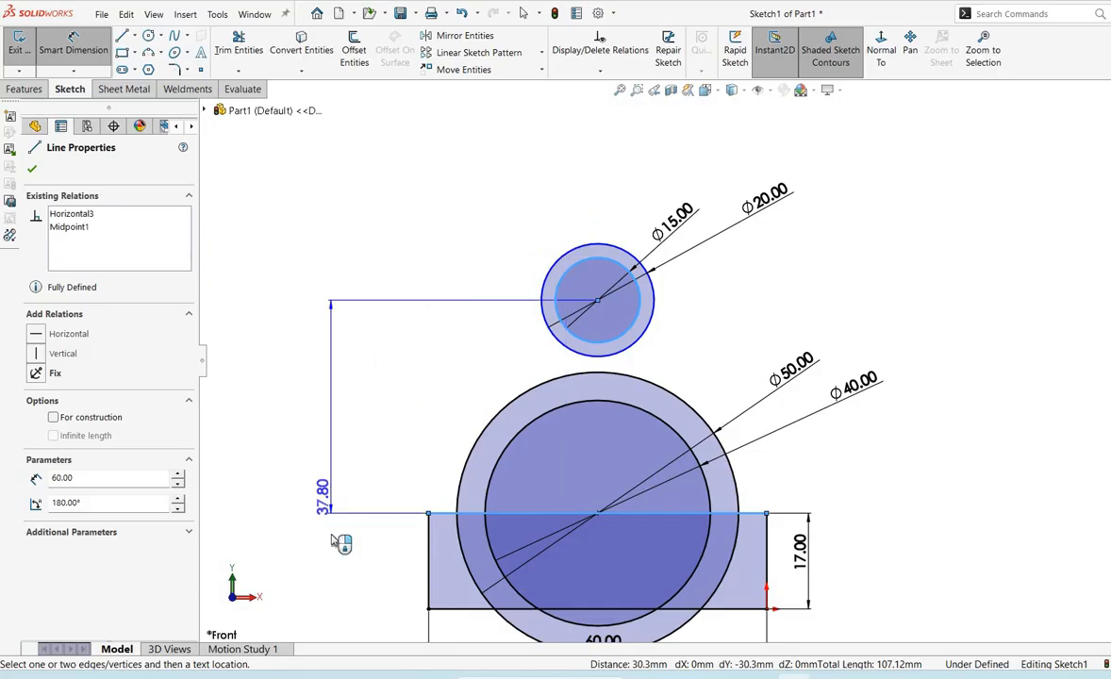
{"action": "key", "text": "Escape"}
{"action": "key", "text": "Escape"}
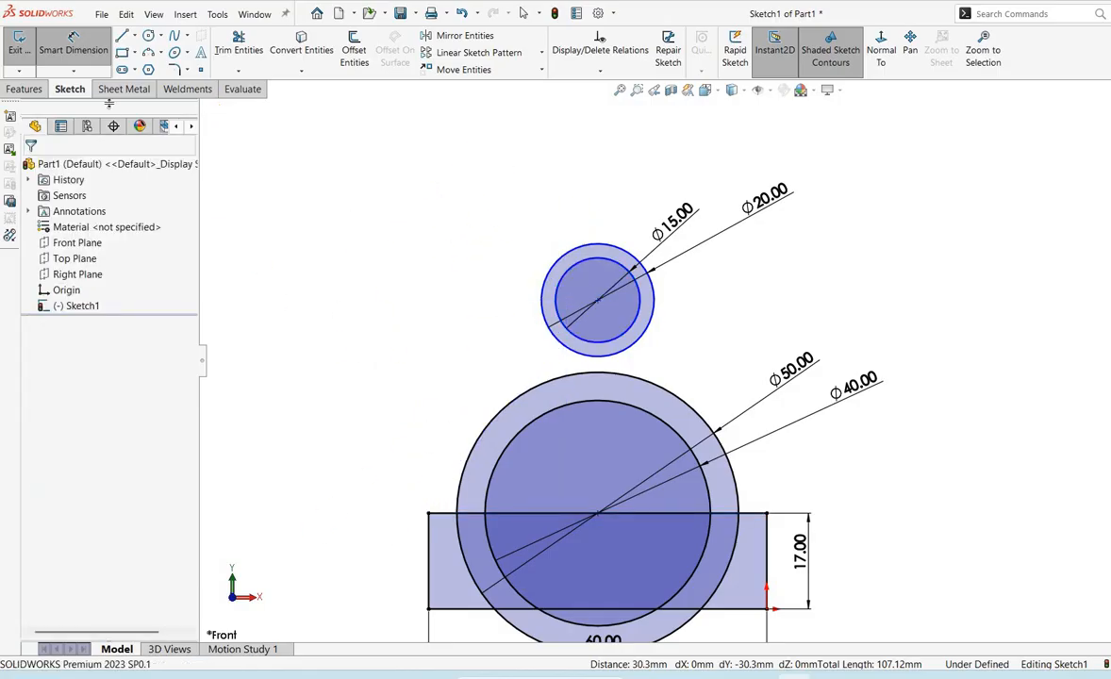
{"action": "left_click", "coordinate": [470, 608]}
{"action": "left_click", "coordinate": [592, 344]}
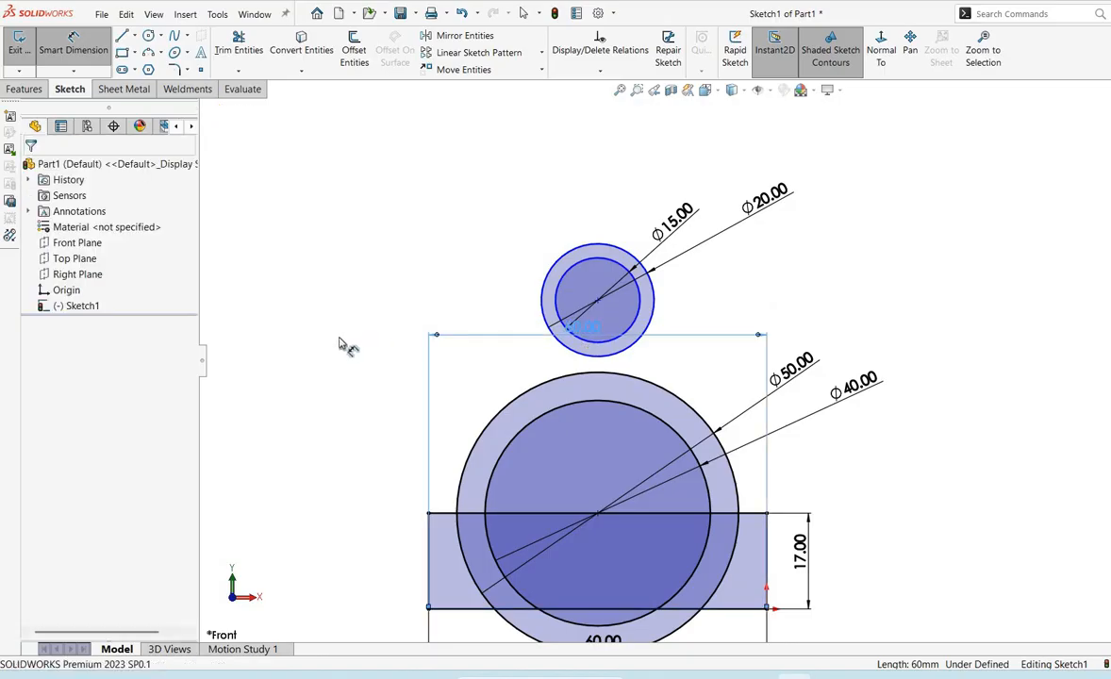
{"action": "key", "text": "Escape"}
{"action": "left_click", "coordinate": [500, 340]}
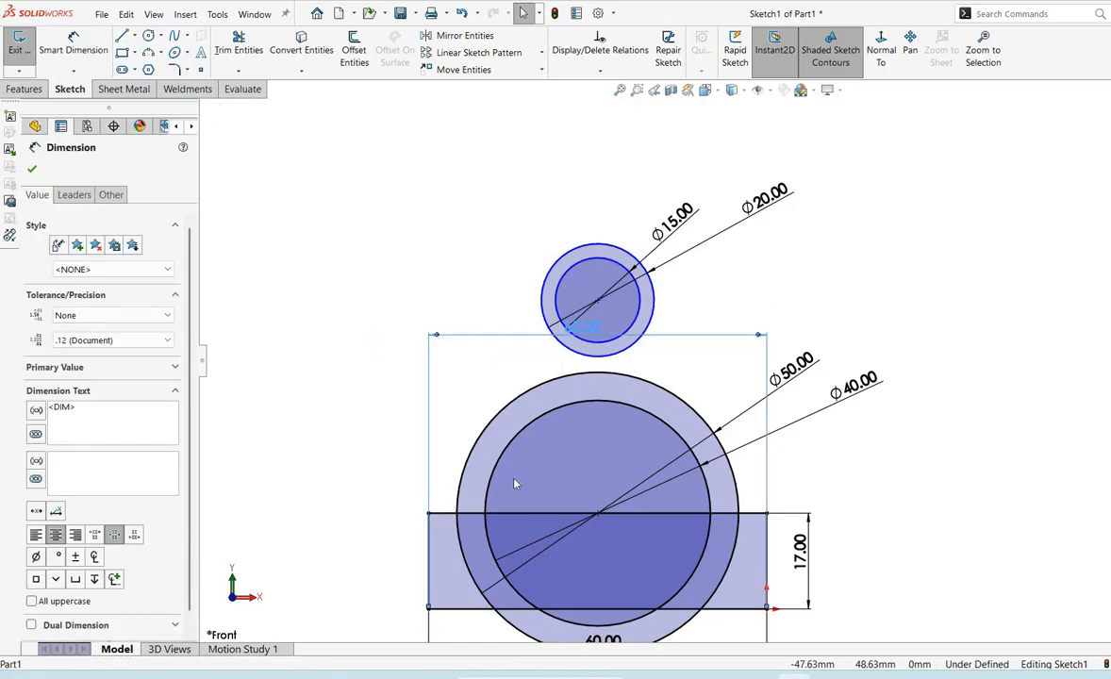
{"action": "right_click", "coordinate": [514, 481]}
{"action": "left_click", "coordinate": [521, 441]}
Dimension the vertical distance from the rectangle's lower edge to the upper circles' centre and set it to 40 mm, as in the reference drawing
{"action": "left_click", "coordinate": [98, 45]}
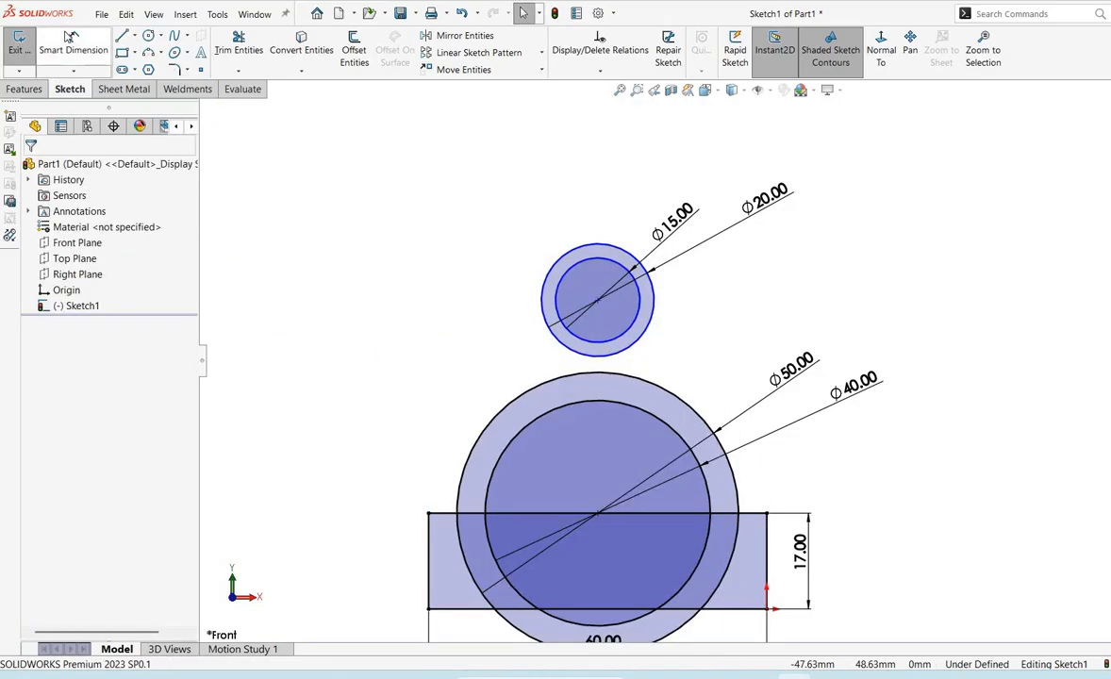
{"action": "left_click", "coordinate": [481, 608]}
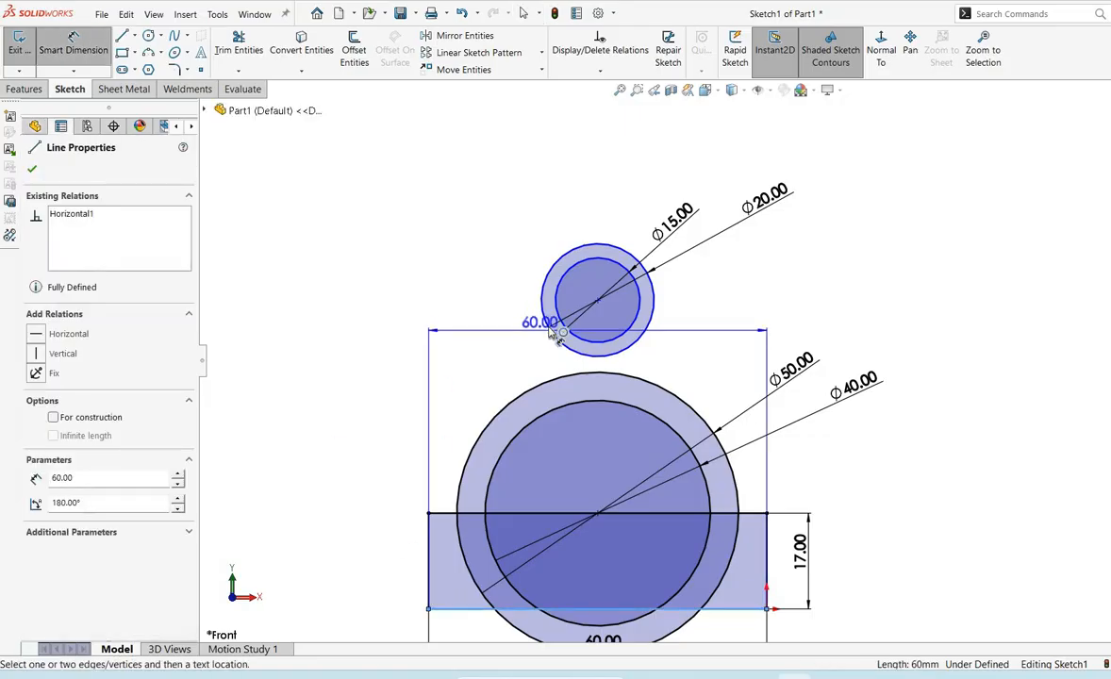
{"action": "left_click", "coordinate": [560, 318]}
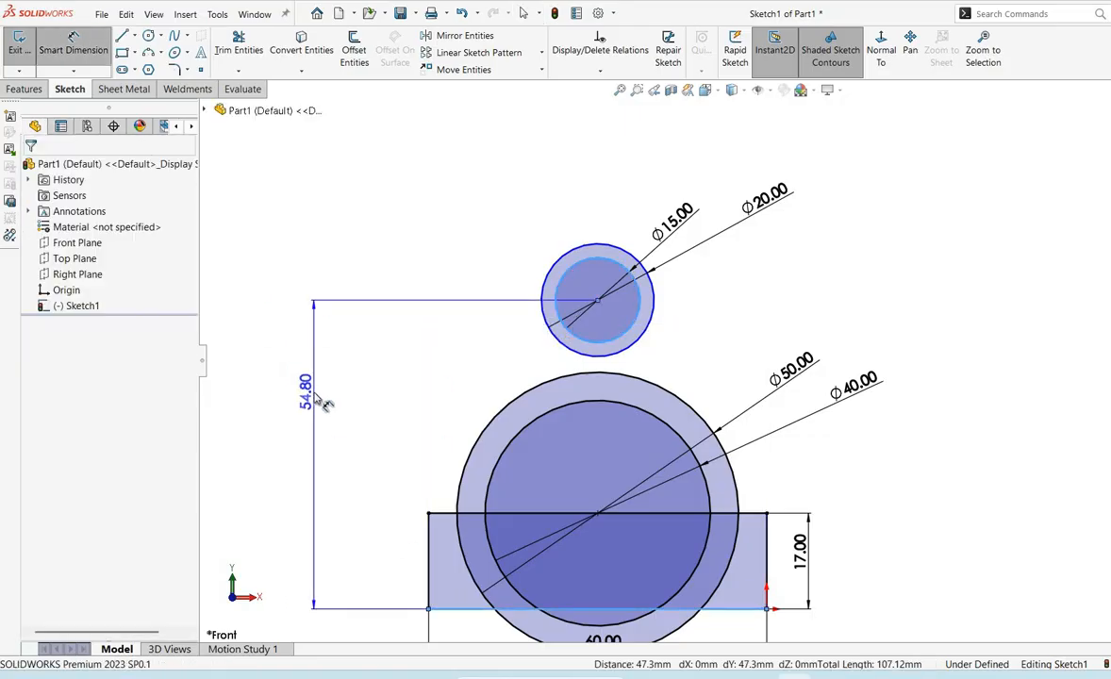
{"action": "left_click", "coordinate": [322, 402]}
{"action": "type", "text": "40"}
{"action": "key", "text": "Return"}
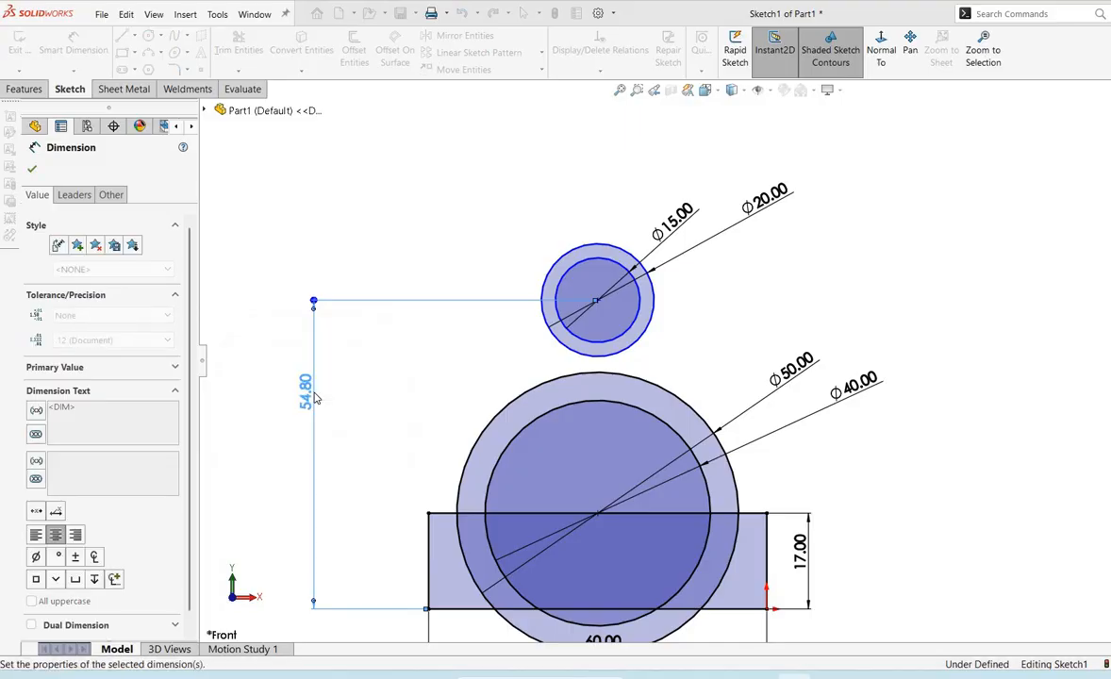
{"action": "key", "text": "alt+Tab"}
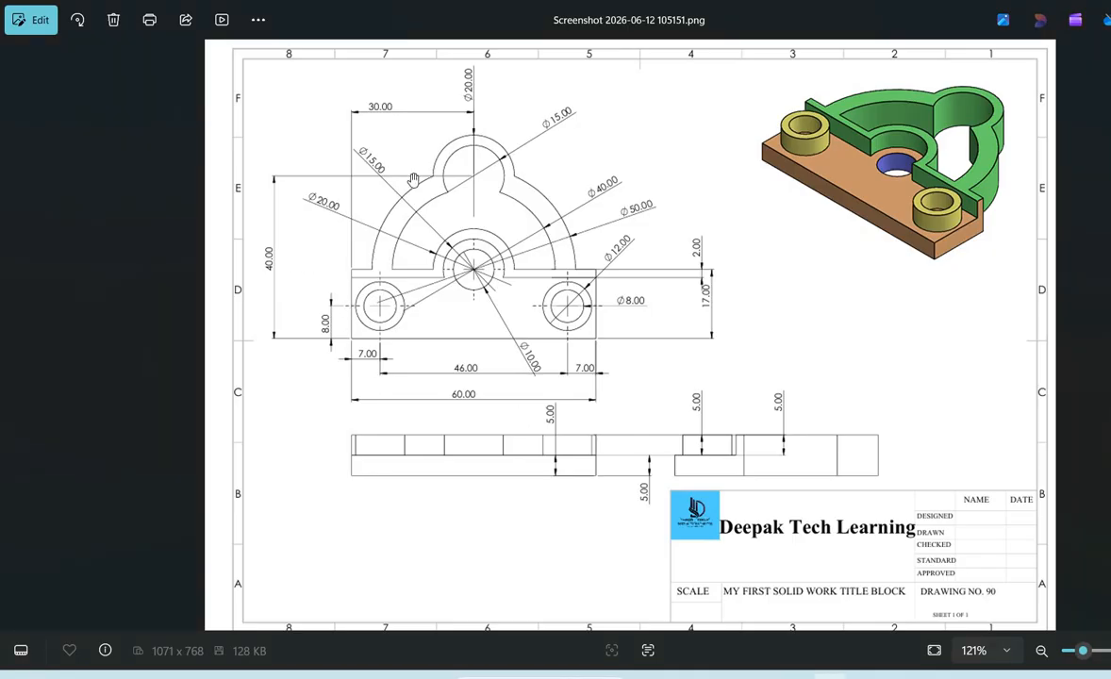
{"action": "key", "text": "alt+Tab"}
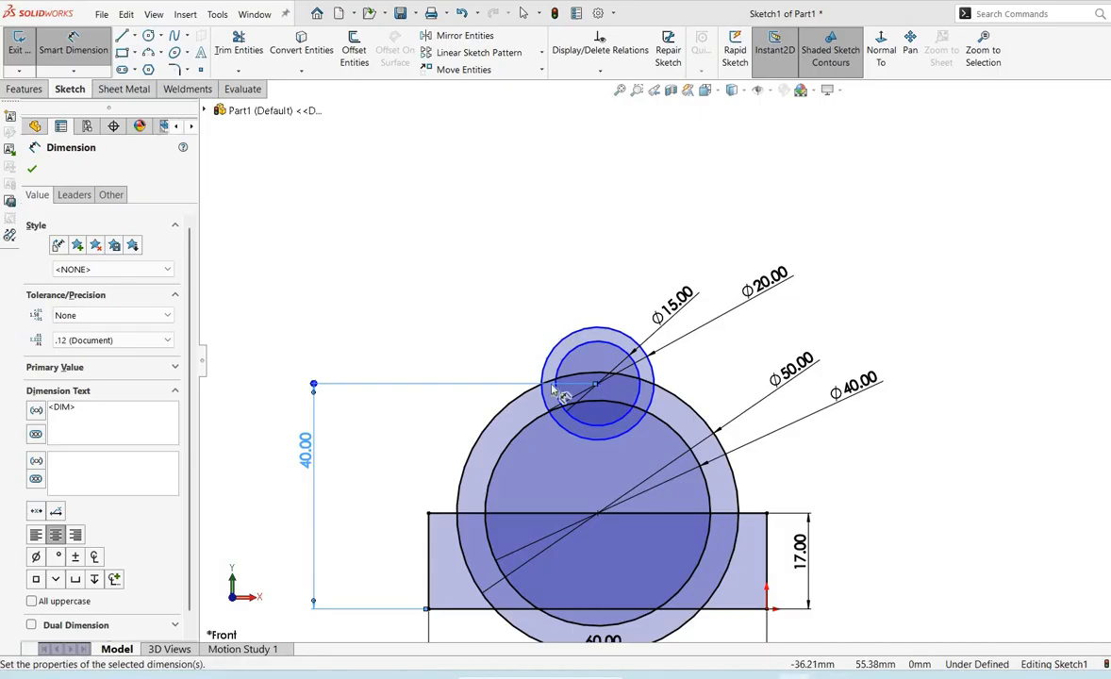
Dimension the horizontal distance from the rectangle's left edge to the upper circles' centre at 30 mm
{"action": "left_click", "coordinate": [574, 347]}
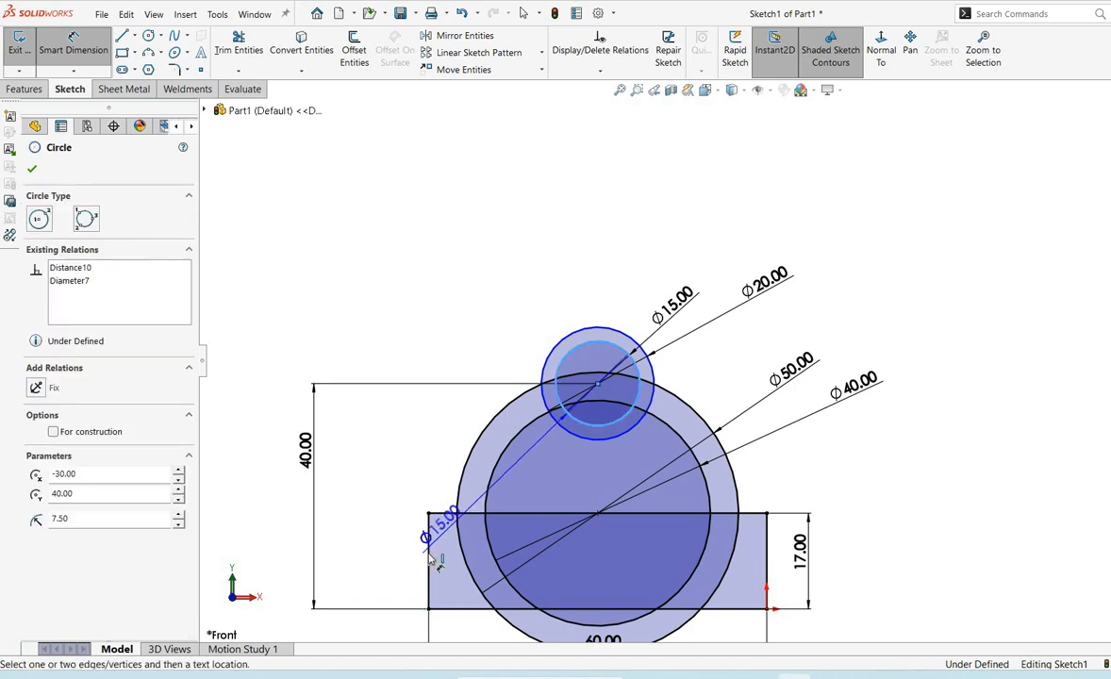
{"action": "left_click", "coordinate": [429, 556]}
{"action": "left_click", "coordinate": [510, 242]}
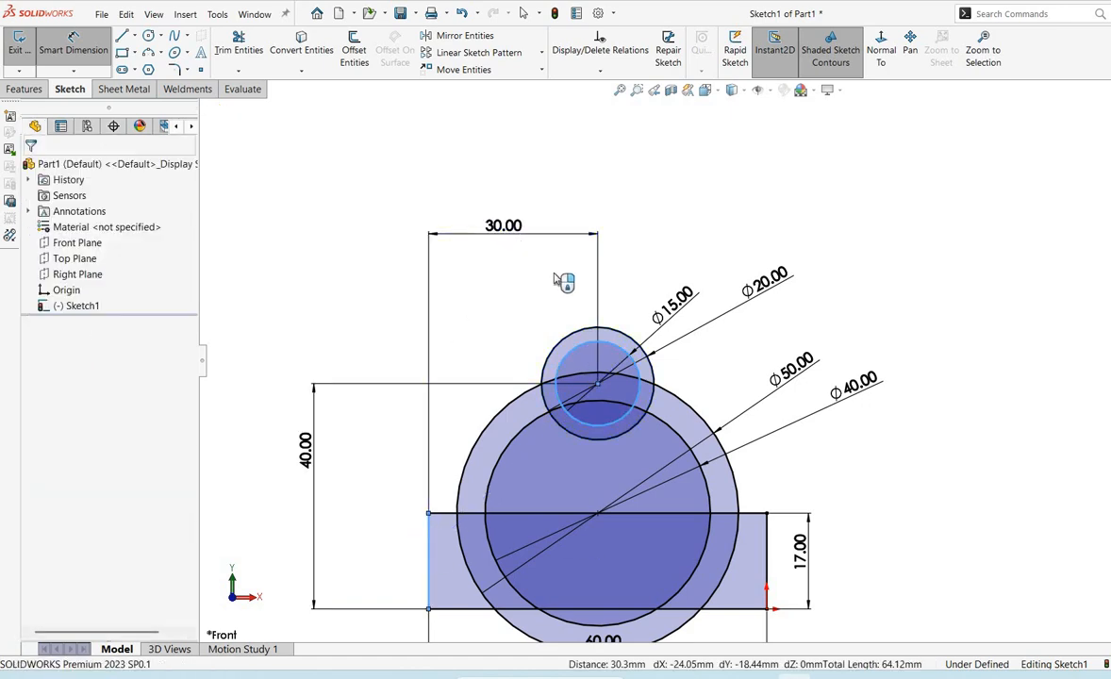
{"action": "key", "text": "Return"}
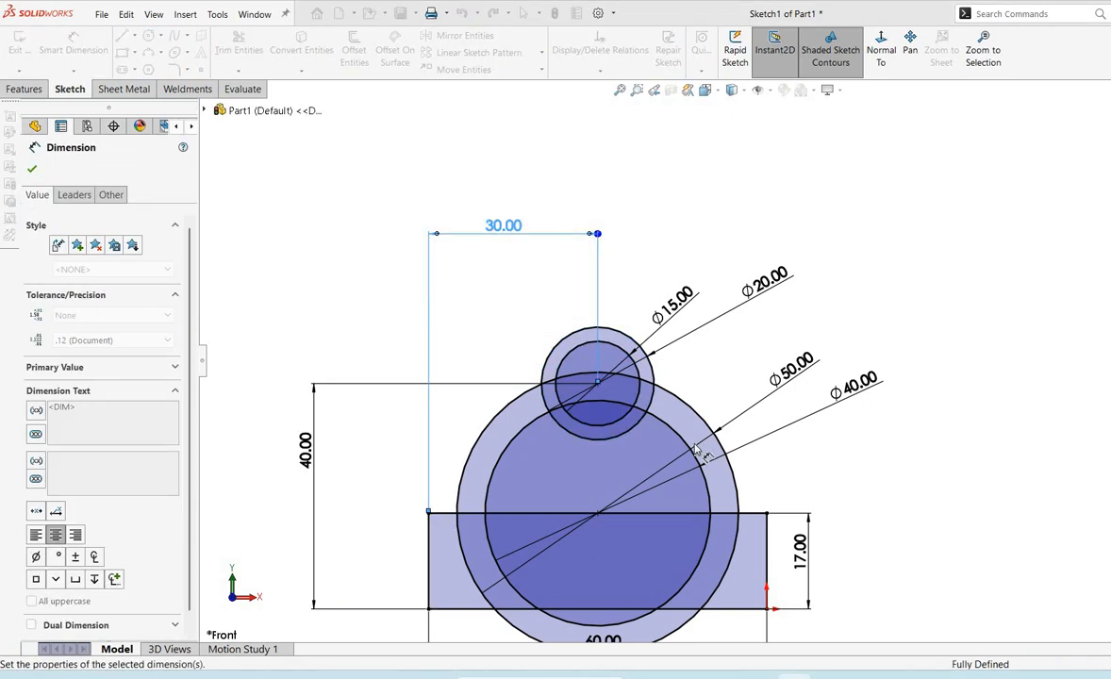
Following the reference drawing, sketch two circles about 18 mm and 11 mm in diameter, concentric with the 50 mm circle
{"action": "scroll", "coordinate": [650, 424], "scroll_direction": "up", "scroll_amount": 2}
{"action": "scroll", "coordinate": [512, 382], "scroll_direction": "down", "scroll_amount": 5}
{"action": "key", "text": "alt+Tab"}
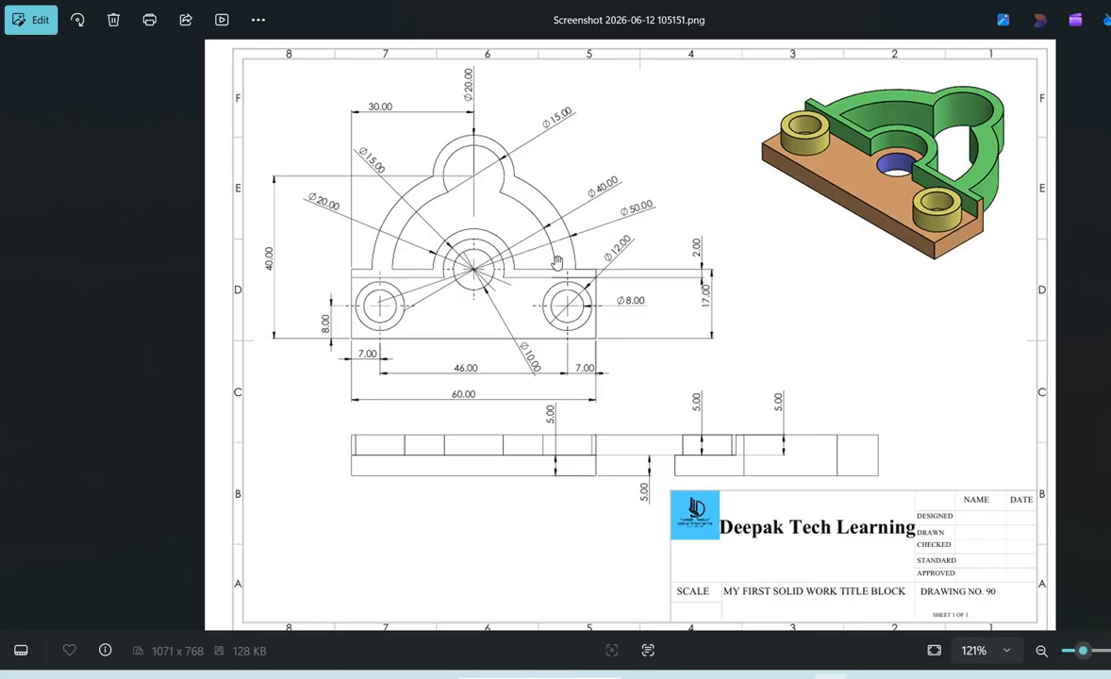
{"action": "key", "text": "alt+Tab"}
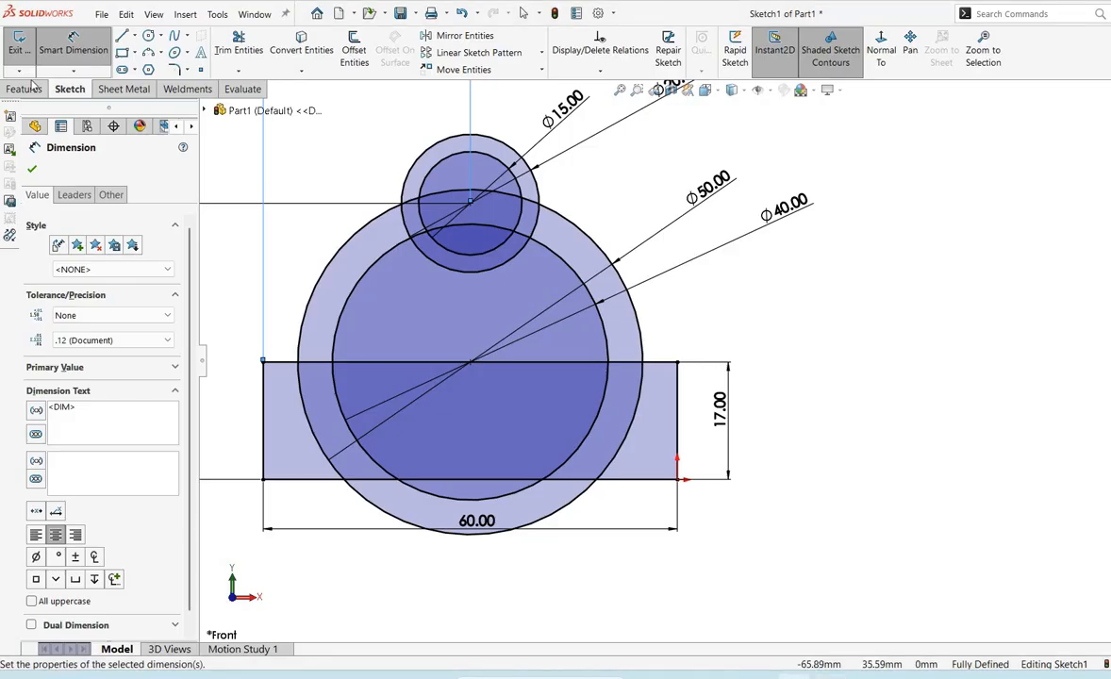
{"action": "left_click", "coordinate": [148, 36]}
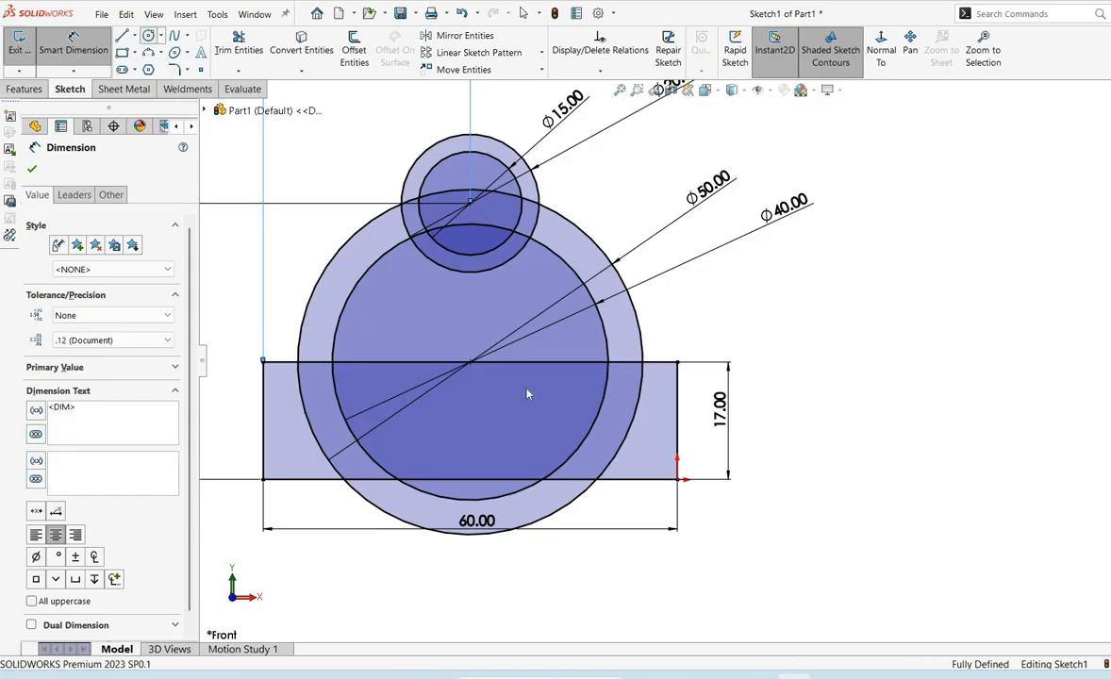
{"action": "left_click", "coordinate": [472, 362]}
{"action": "left_click", "coordinate": [422, 401]}
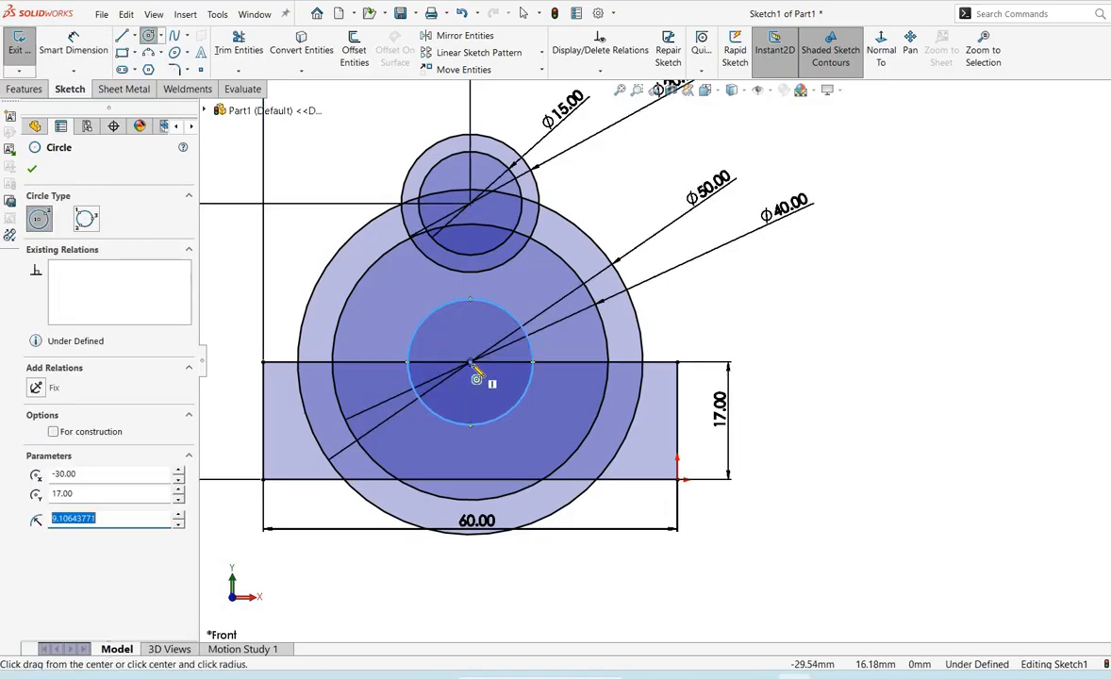
{"action": "left_click", "coordinate": [470, 362]}
{"action": "left_click", "coordinate": [459, 402]}
{"action": "right_click", "coordinate": [462, 403]}
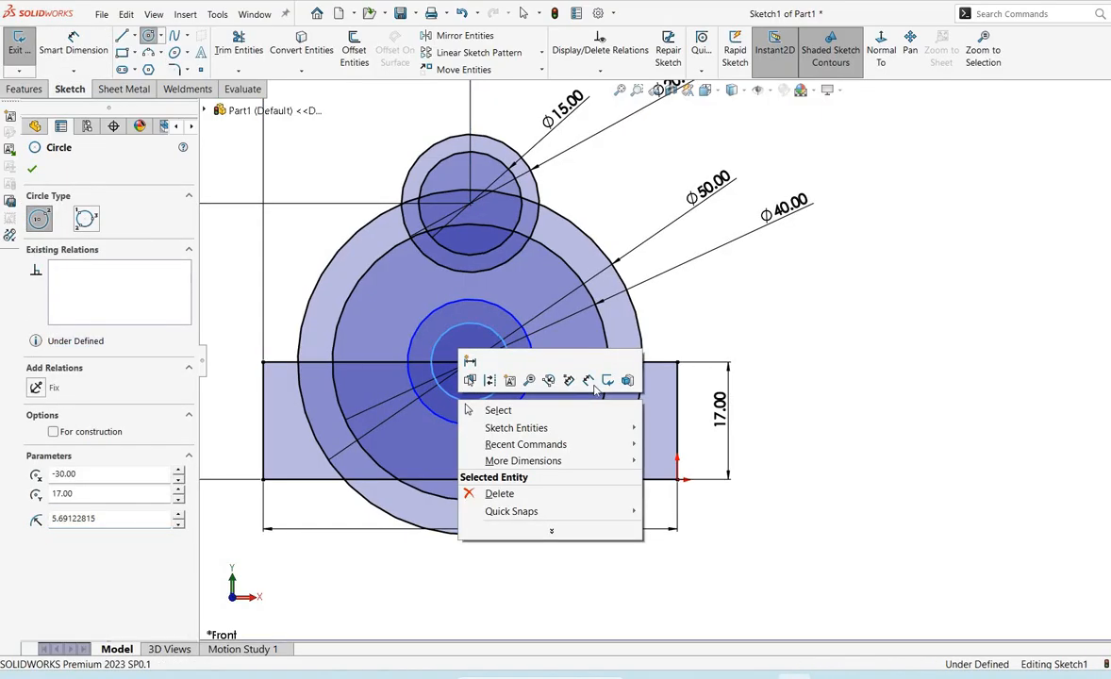
{"action": "left_click", "coordinate": [469, 361]}
{"action": "left_click", "coordinate": [532, 351]}
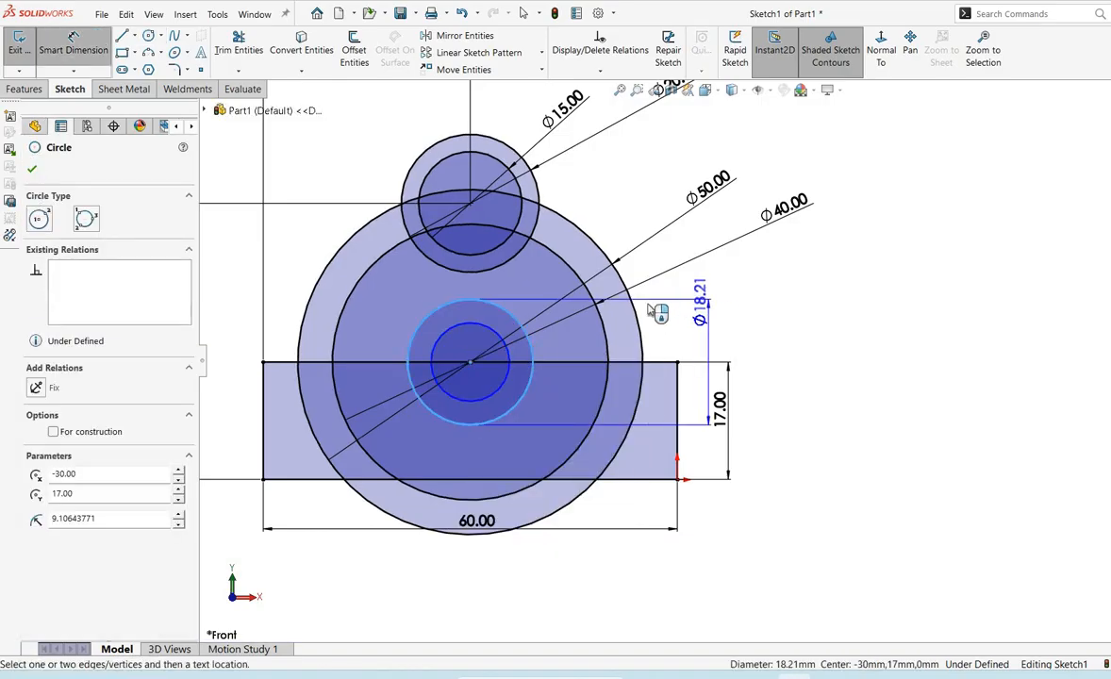
{"action": "key", "text": "Escape"}
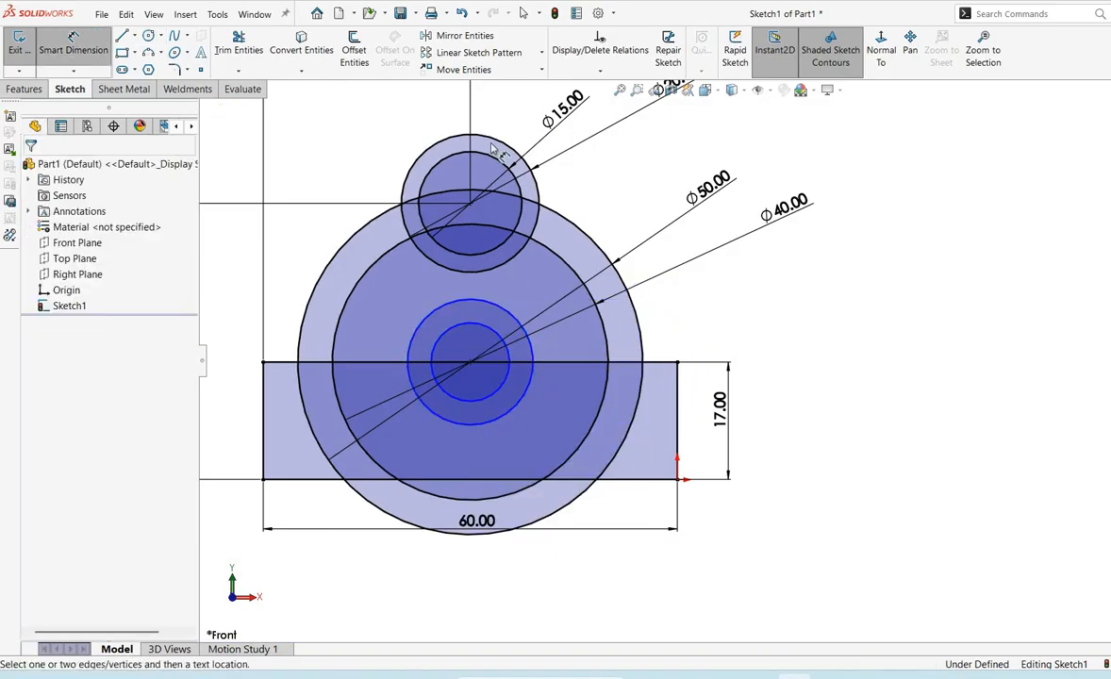
{"action": "left_click", "coordinate": [497, 141]}
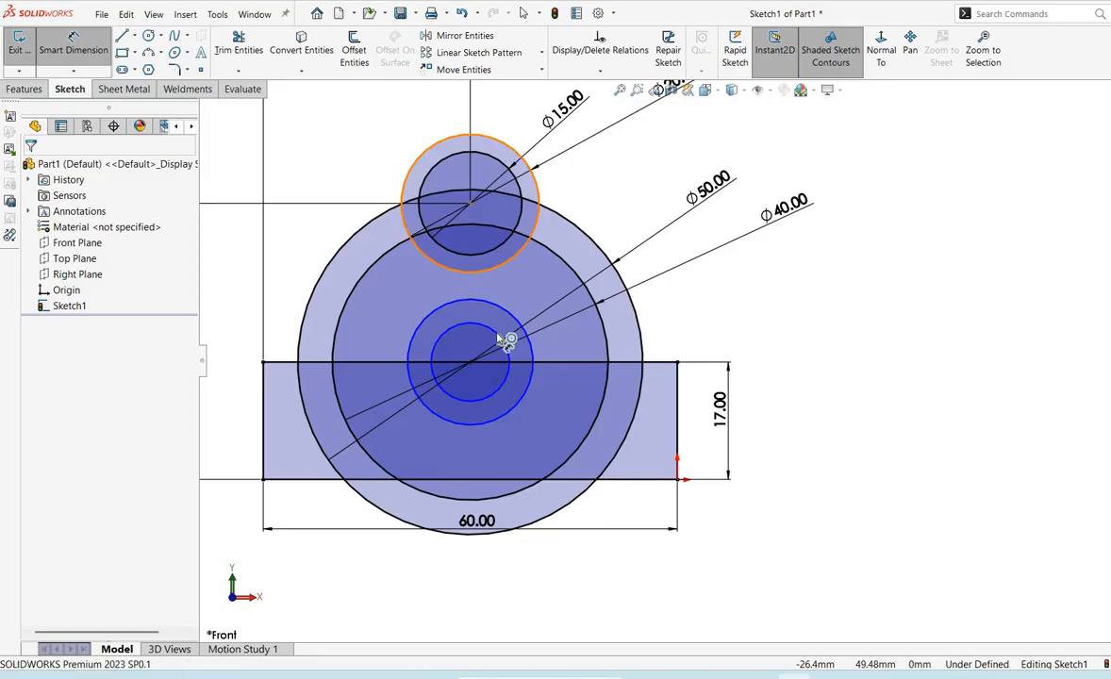
{"action": "key", "text": "Escape"}
{"action": "key", "text": "Escape"}
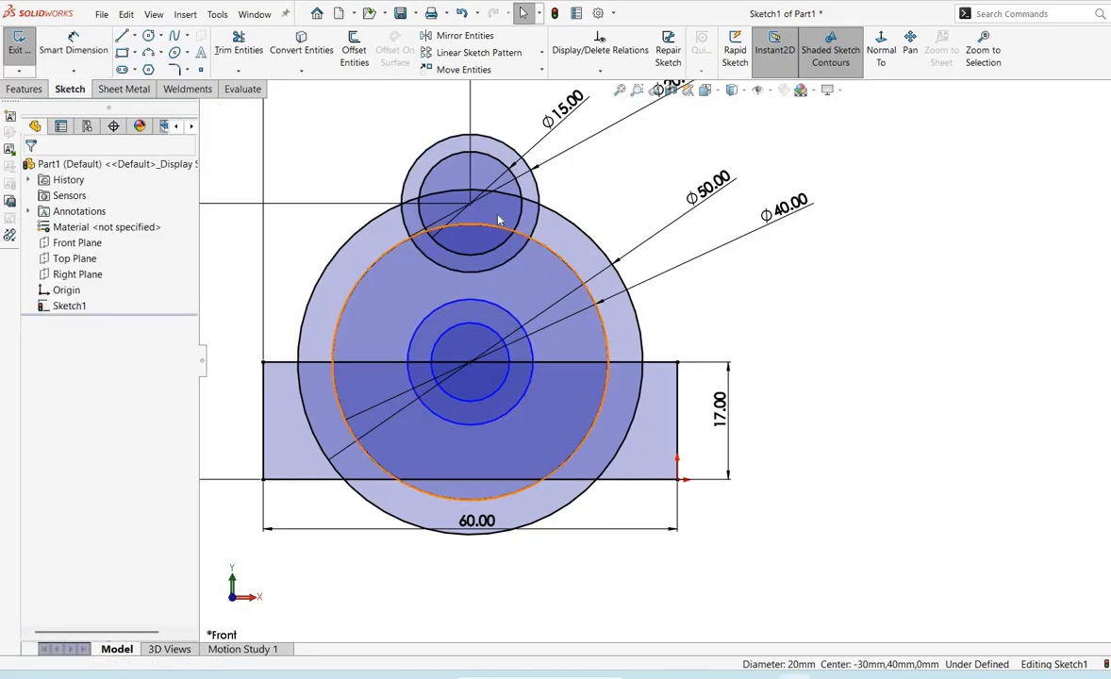
Add an Equal relation between the upper 20 mm circle and the larger of the two new central circles
{"action": "left_click", "coordinate": [513, 149]}
{"action": "left_click", "coordinate": [504, 316], "text": "ctrl"}
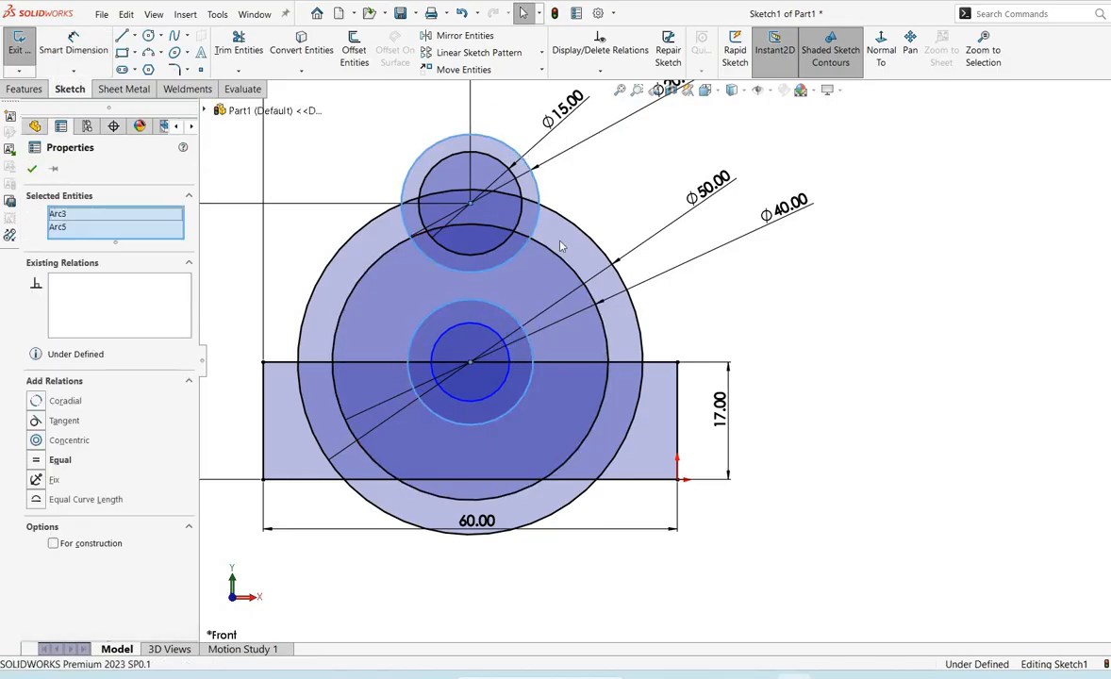
{"action": "left_click", "coordinate": [601, 251]}
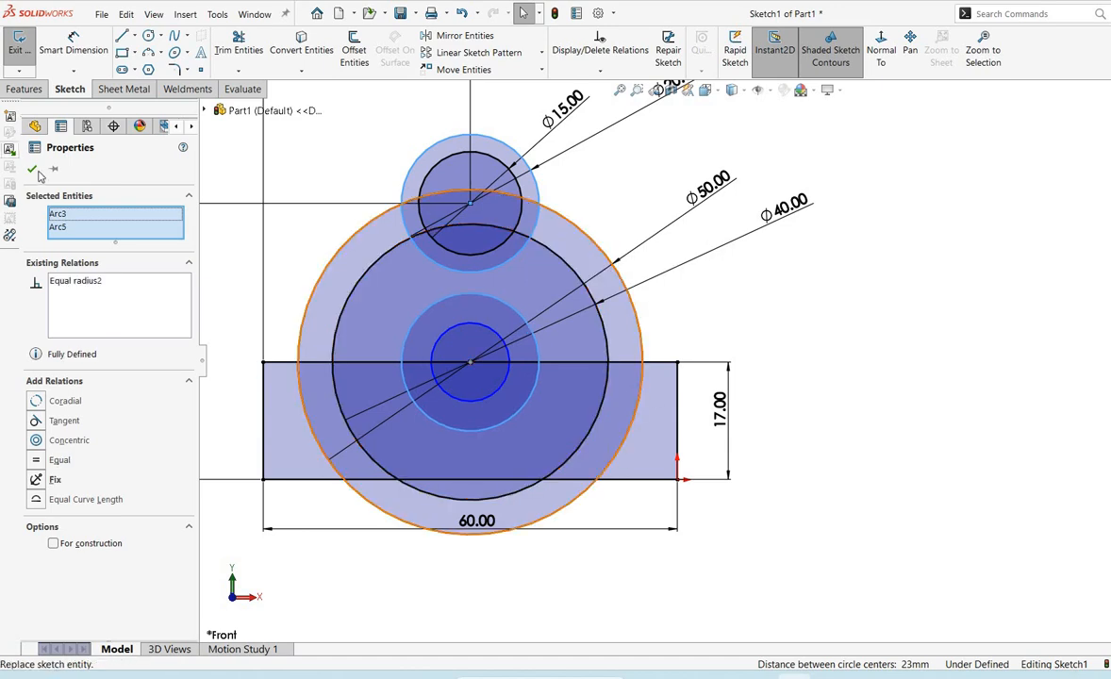
{"action": "left_click", "coordinate": [226, 218]}
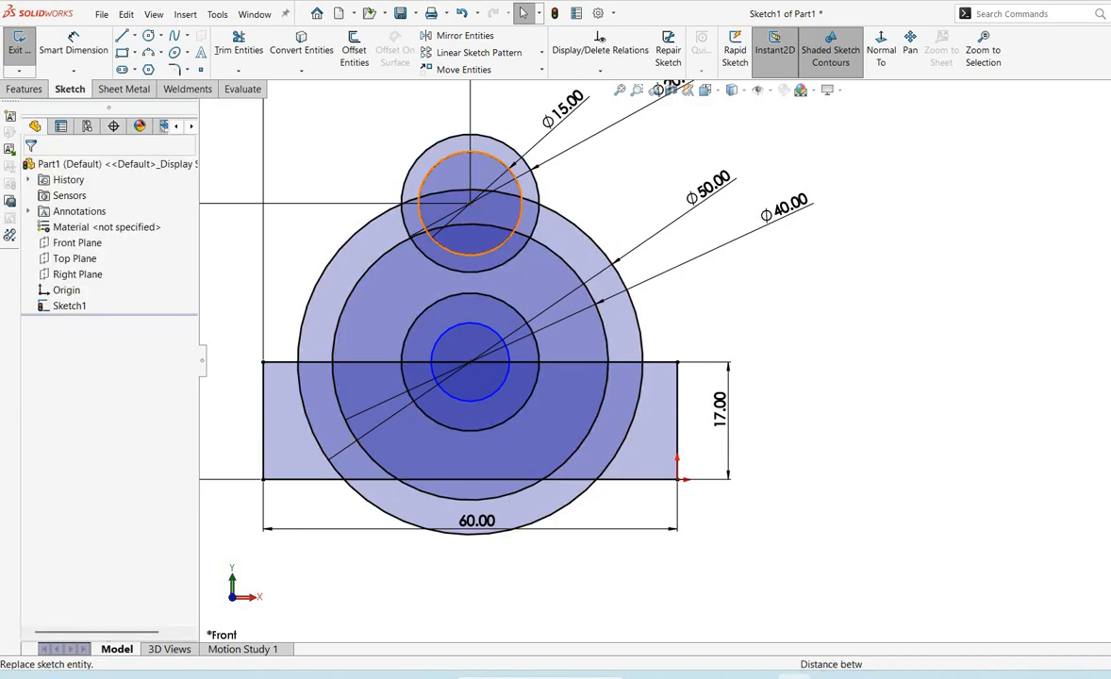
Add an Equal relation between the upper 15 mm circle and the smaller of the two new central circles
{"action": "left_click", "coordinate": [482, 175]}
{"action": "left_click", "coordinate": [479, 337], "text": "ctrl"}
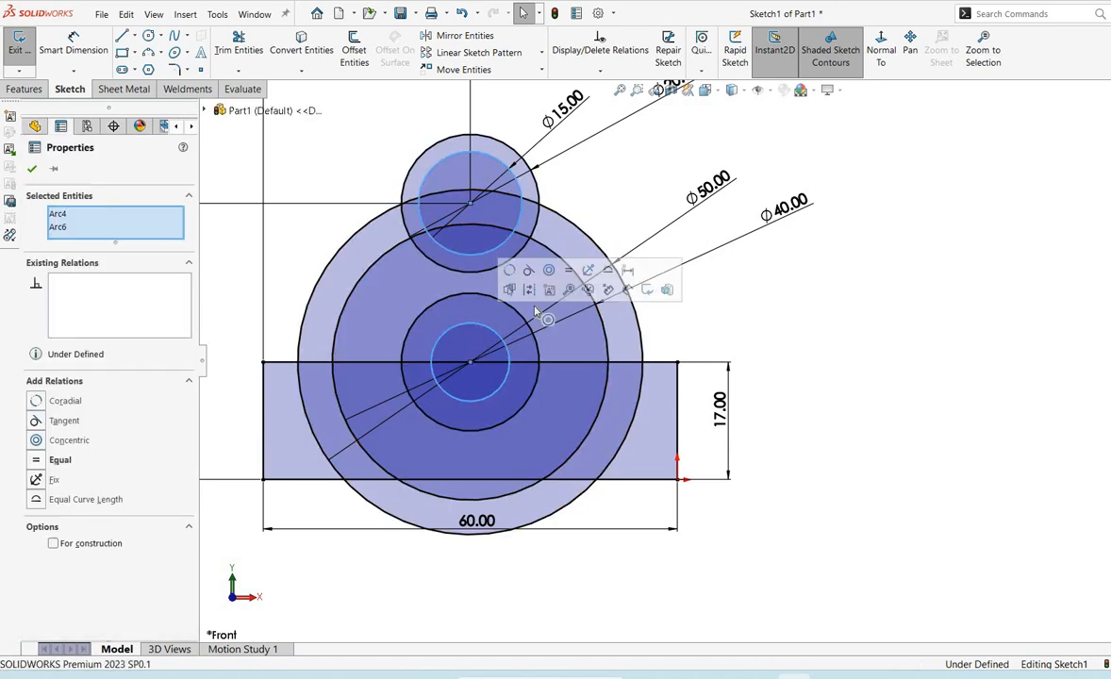
{"action": "left_click", "coordinate": [574, 272]}
{"action": "left_click", "coordinate": [35, 169]}
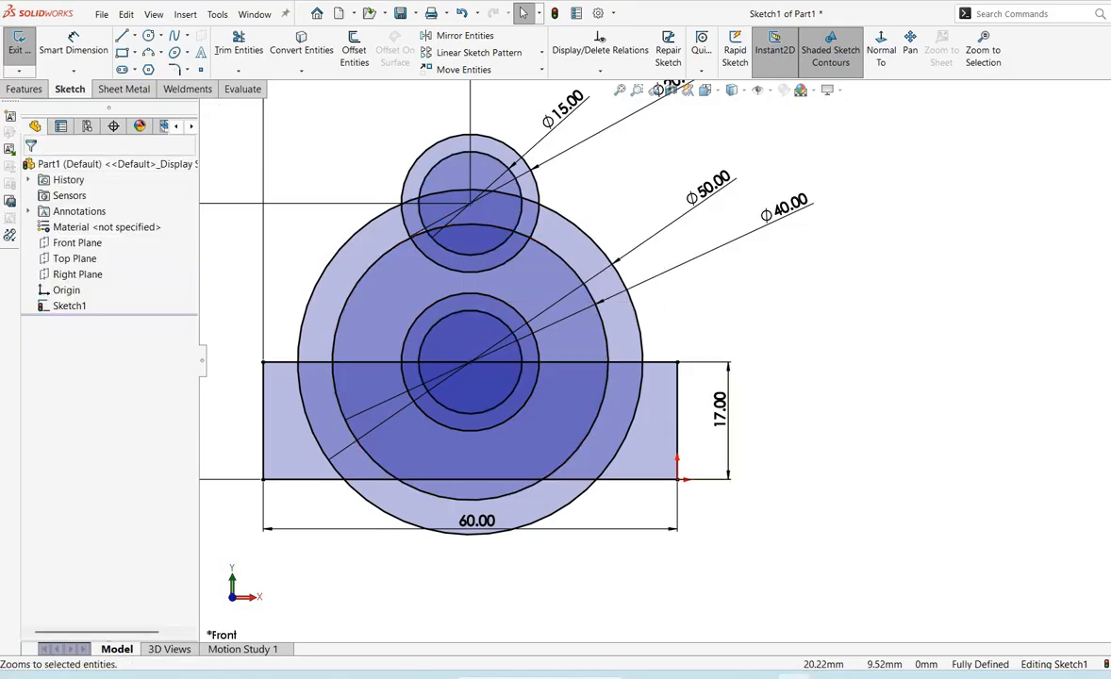
Consult the reference drawing and sketch a circle about 8 mm in diameter at the centre of the large concentric circles
{"action": "scroll", "coordinate": [577, 323], "scroll_direction": "up", "scroll_amount": 1}
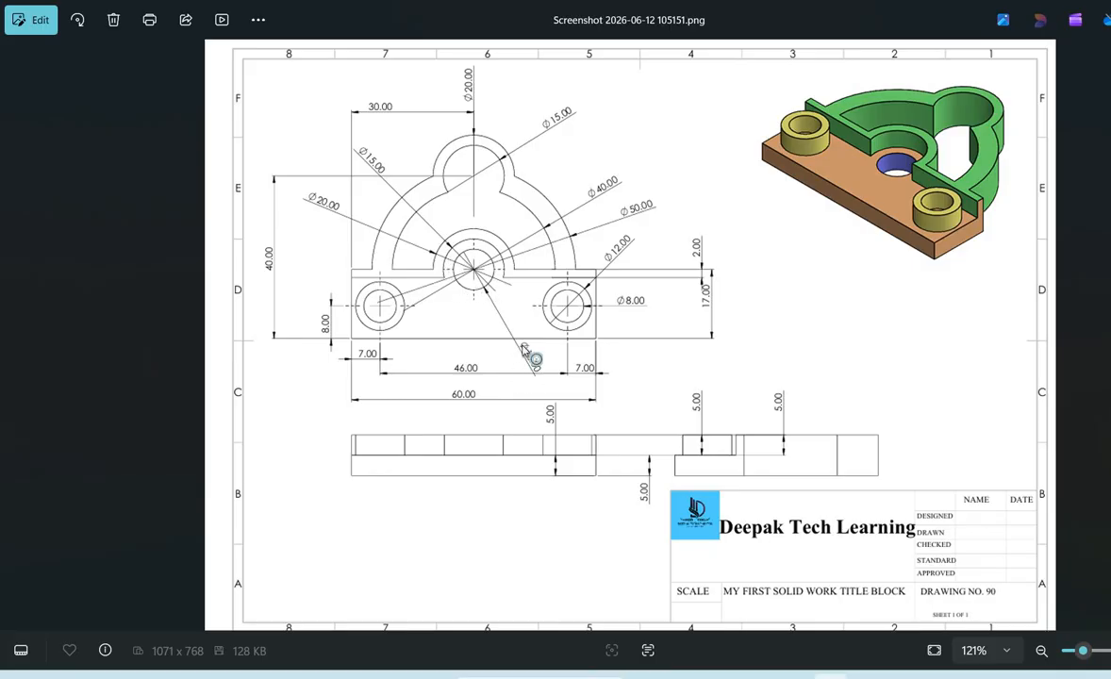
{"action": "key", "text": "alt+Tab"}
{"action": "key", "text": "c"}
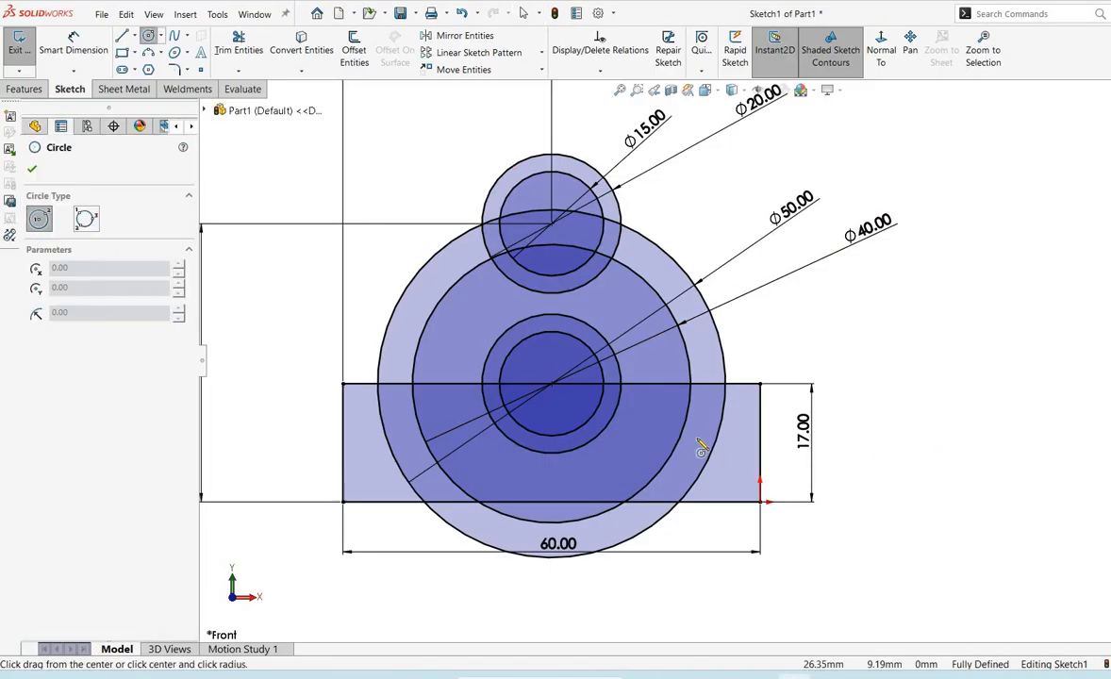
{"action": "left_click", "coordinate": [548, 388]}
{"action": "left_click", "coordinate": [526, 405]}
Dimension the innermost central circle and set its diameter to 10 mm
{"action": "right_click", "coordinate": [530, 404]}
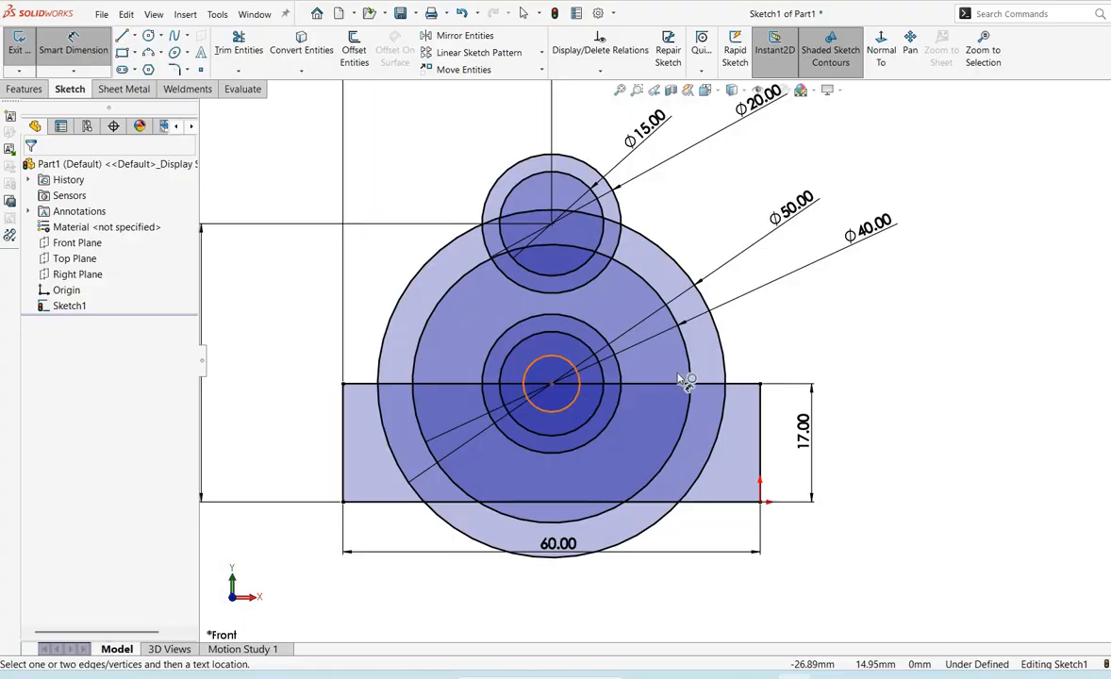
{"action": "left_click", "coordinate": [574, 398]}
{"action": "left_click", "coordinate": [822, 322]}
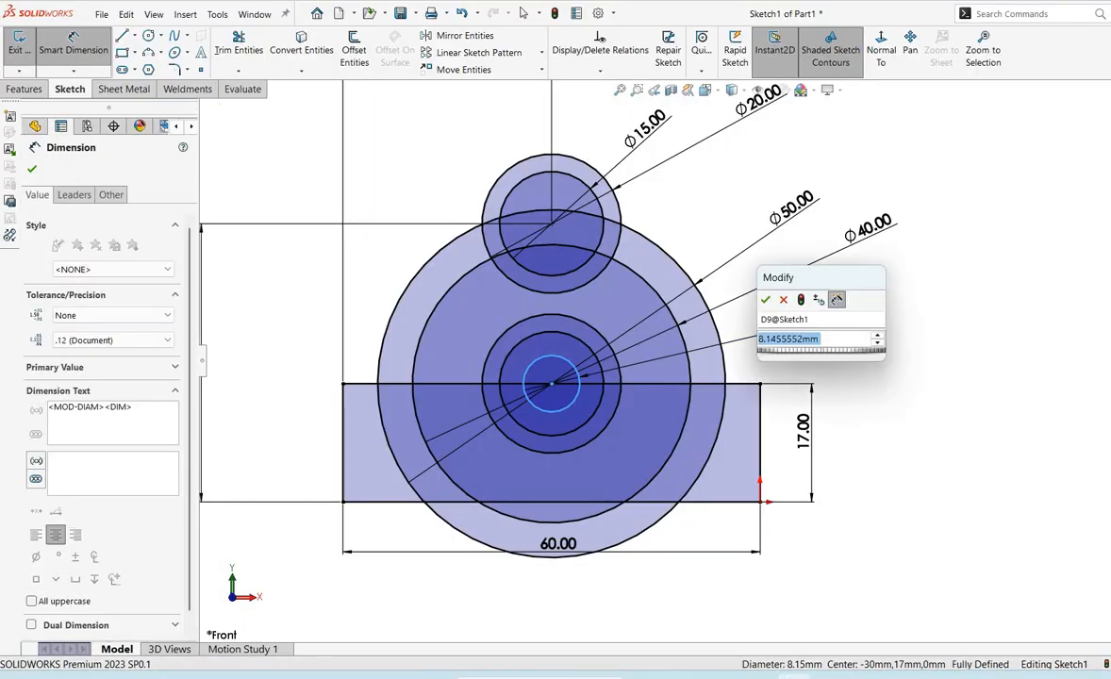
{"action": "type", "text": "10"}
{"action": "key", "text": "Return"}
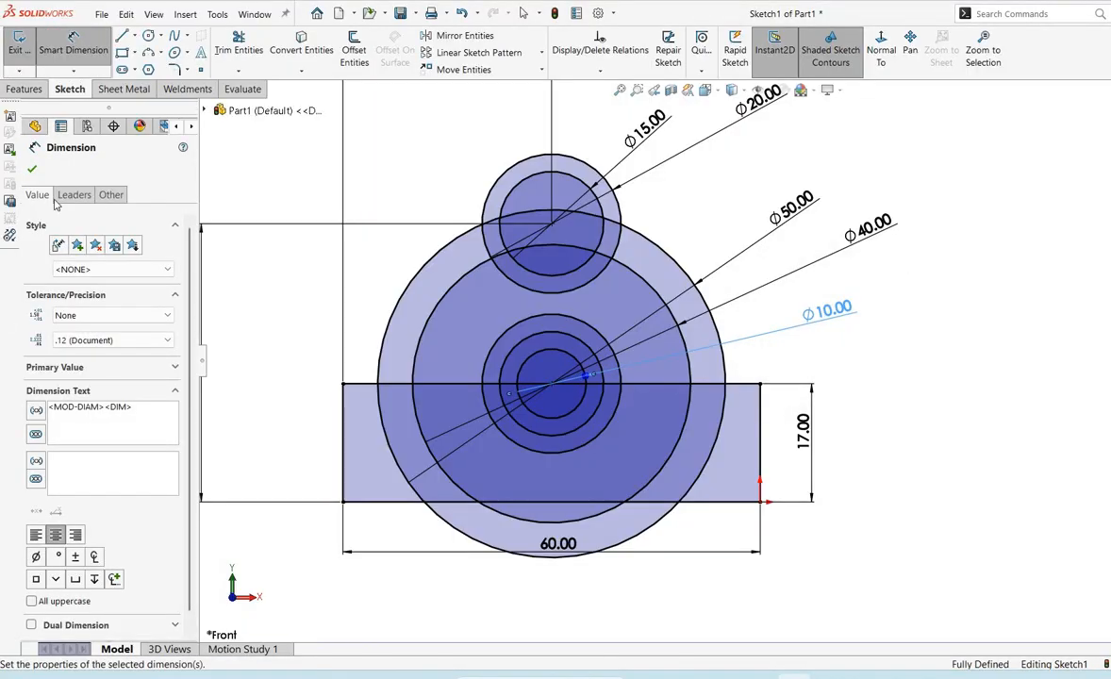
{"action": "left_click", "coordinate": [31, 170]}
Compare the sketched circles around the rectangle's upper edge with the reference drawing
{"action": "scroll", "coordinate": [705, 384], "scroll_direction": "down", "scroll_amount": 2}
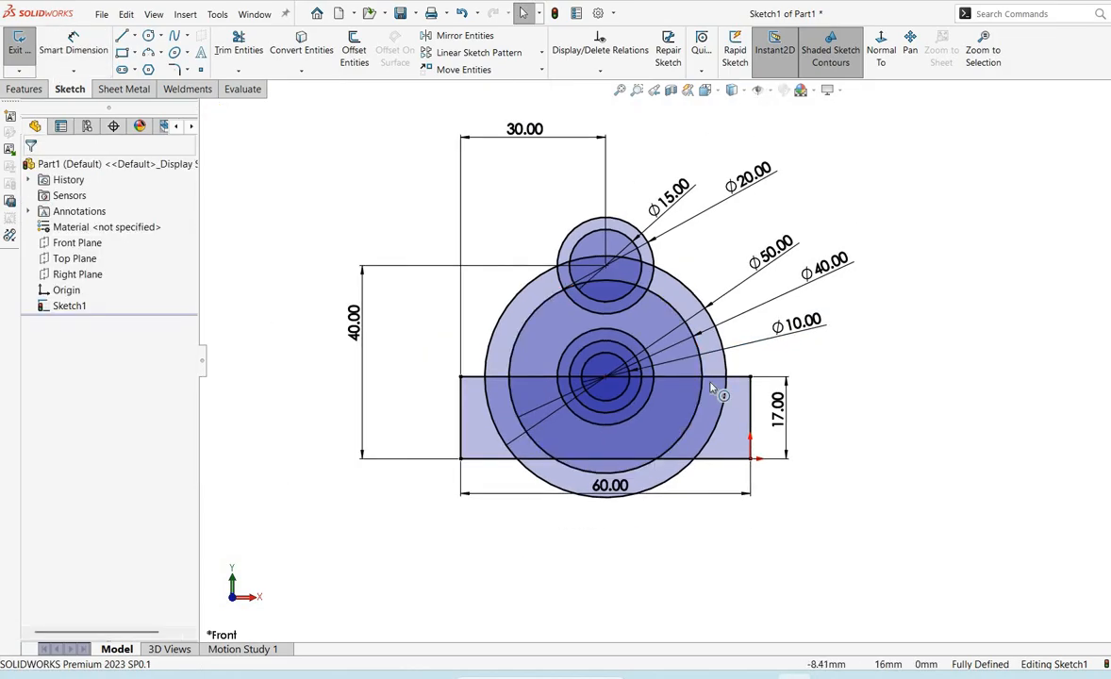
{"action": "scroll", "coordinate": [712, 387], "scroll_direction": "up", "scroll_amount": 3}
{"action": "key", "text": "alt+Tab"}
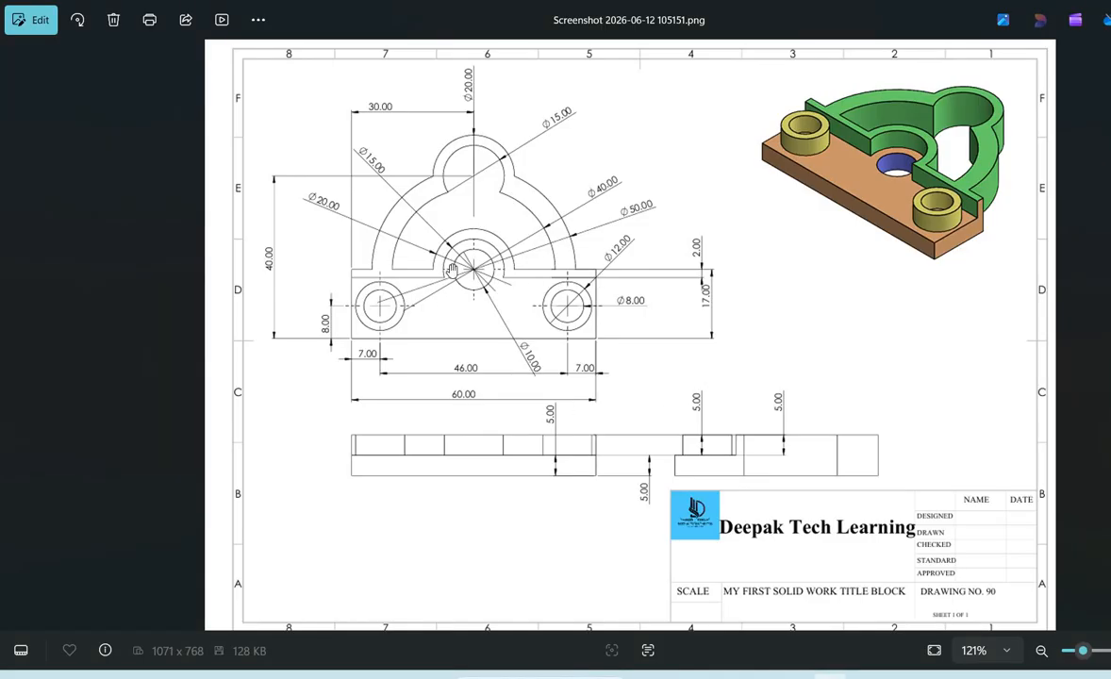
{"action": "key", "text": "alt+Tab"}
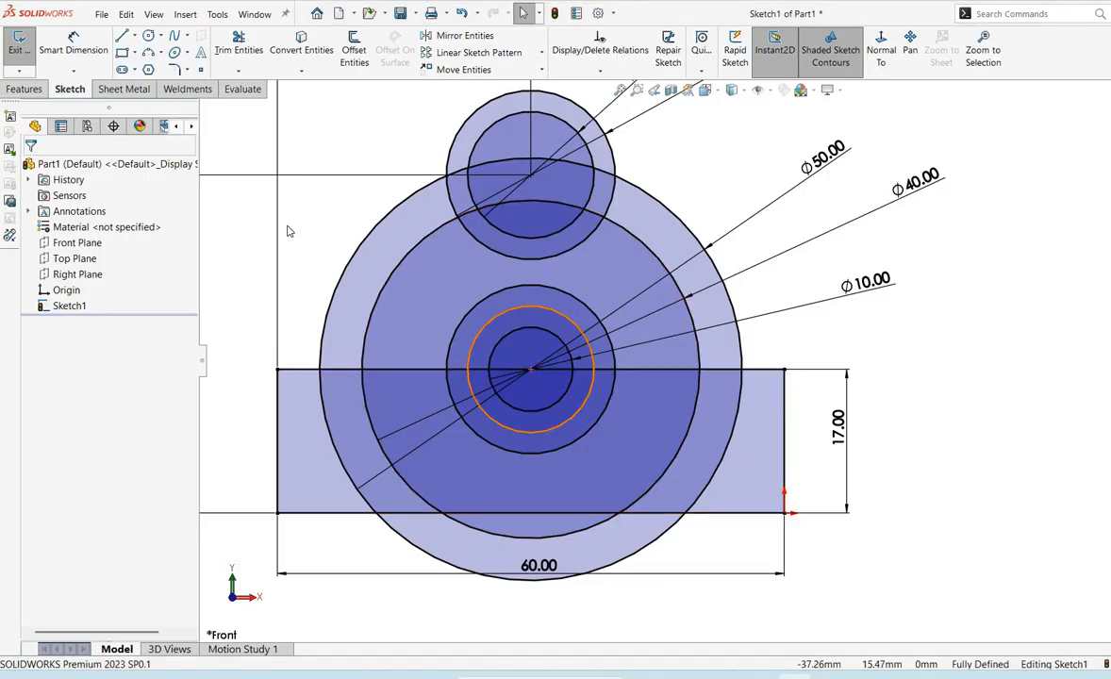
Trim the four larger concentric circles below the rectangle's upper edge, keeping only their upper arcs and the full 10 mm circle
{"action": "scroll", "coordinate": [732, 367], "scroll_direction": "down", "scroll_amount": 1}
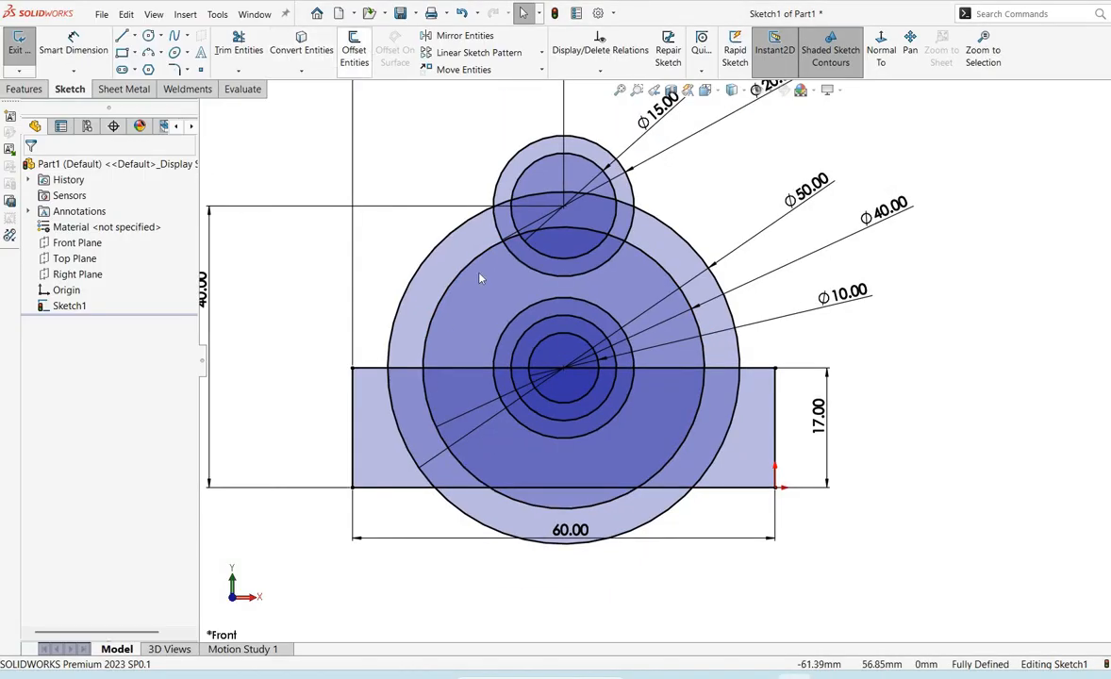
{"action": "left_click", "coordinate": [242, 42]}
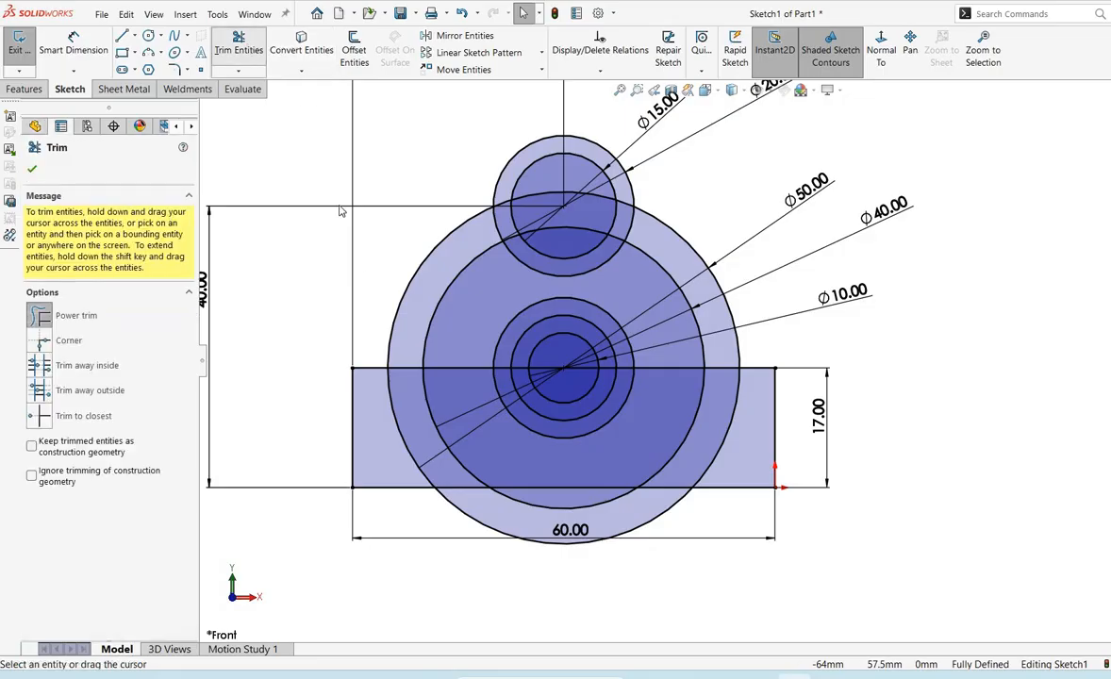
{"action": "left_click_drag", "start_coordinate": [368, 411], "coordinate": [441, 404]}
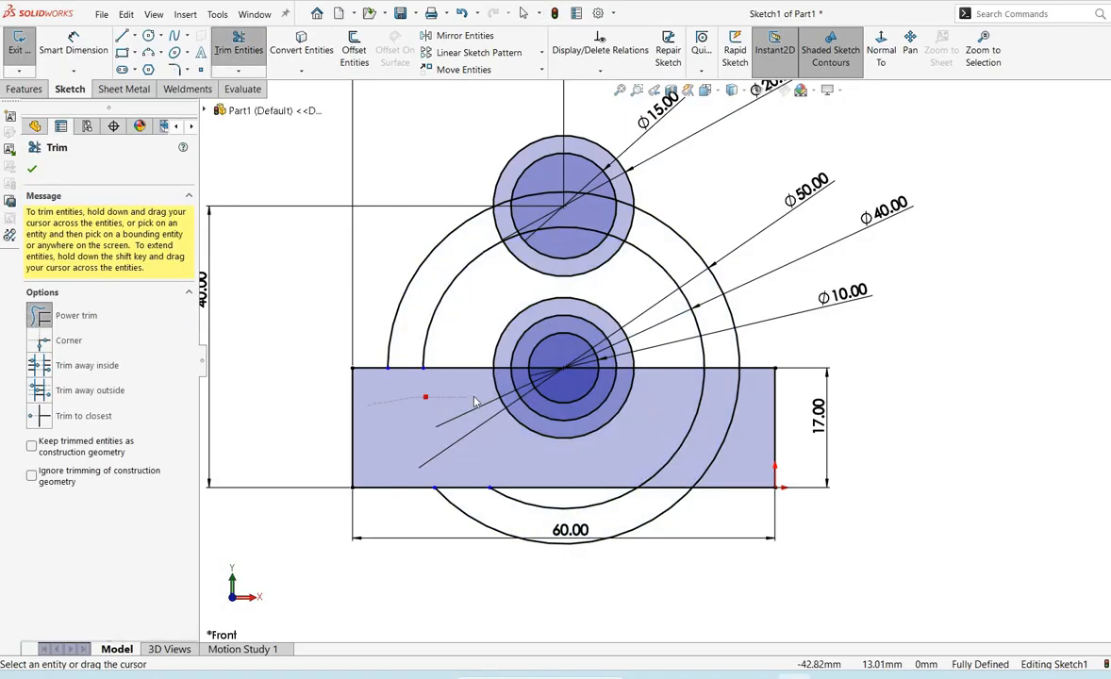
{"action": "left_click_drag", "start_coordinate": [502, 394], "coordinate": [517, 392]}
{"action": "mouse_move", "coordinate": [620, 407]}
{"action": "left_mouse_down"}
{"action": "mouse_move", "coordinate": [682, 385]}
{"action": "mouse_move", "coordinate": [731, 426]}
{"action": "mouse_move", "coordinate": [642, 526]}
{"action": "mouse_move", "coordinate": [570, 506]}
{"action": "left_mouse_up"}
{"action": "key", "text": "ctrl+z"}
{"action": "scroll", "coordinate": [668, 369], "scroll_direction": "up", "scroll_amount": 3}
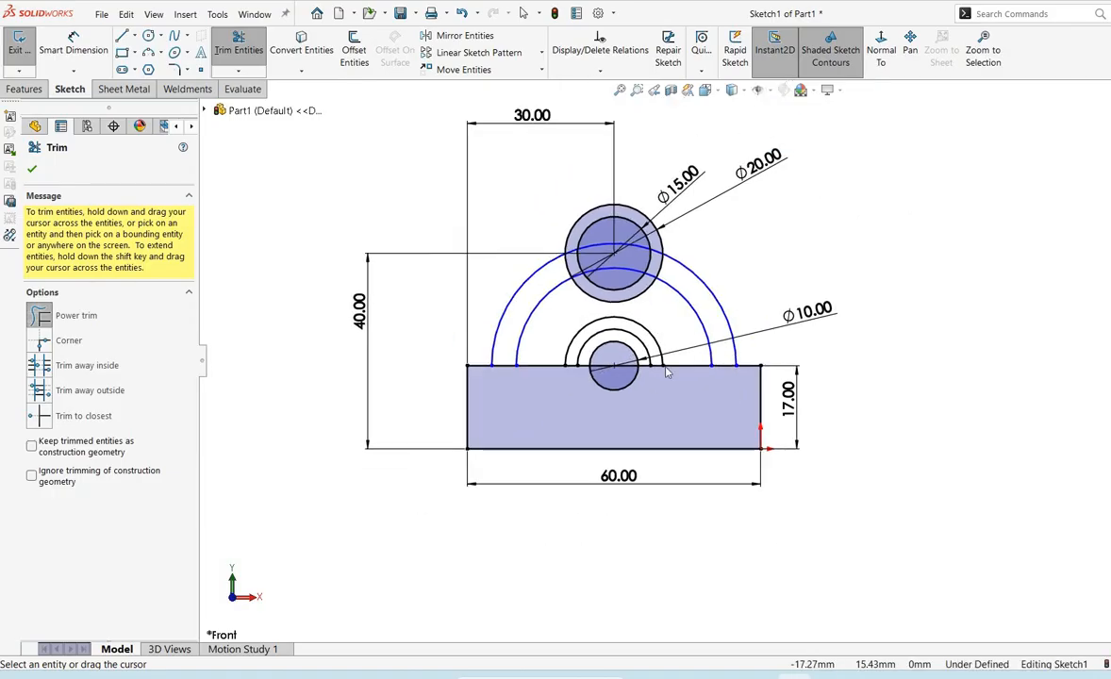
Consult the reference drawing and trim the overlaps between the two upper circles and the two large arcs, leaving a continuous band
{"action": "scroll", "coordinate": [662, 345], "scroll_direction": "down", "scroll_amount": 1}
{"action": "scroll", "coordinate": [627, 247], "scroll_direction": "down", "scroll_amount": 5}
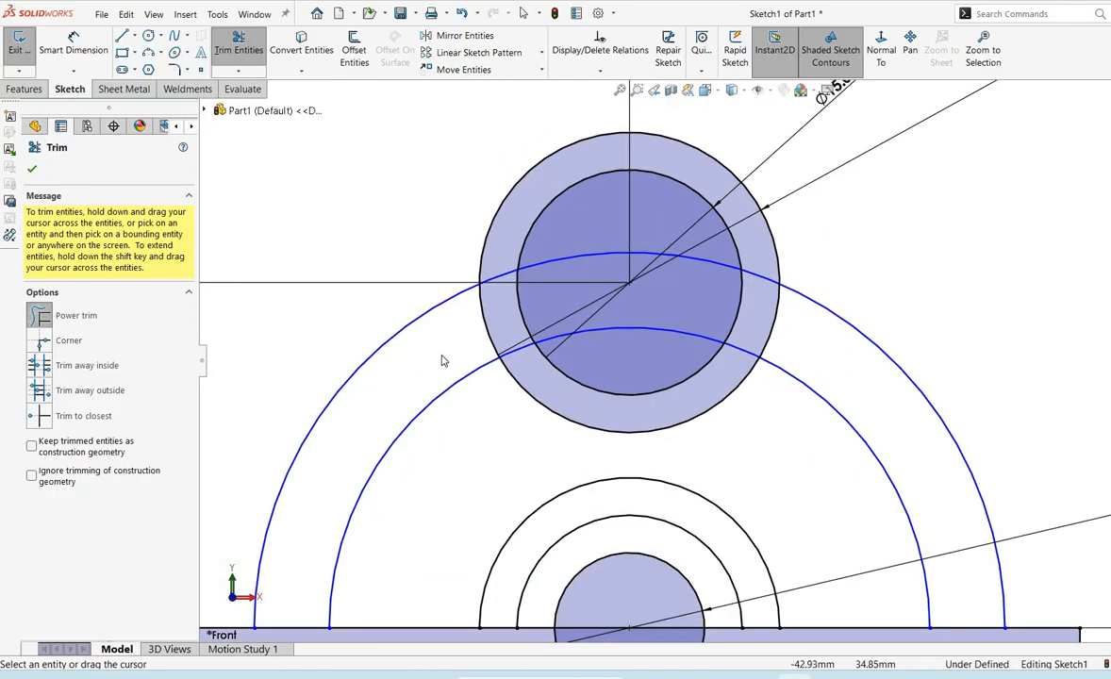
{"action": "left_click_drag", "start_coordinate": [489, 298], "coordinate": [496, 276]}
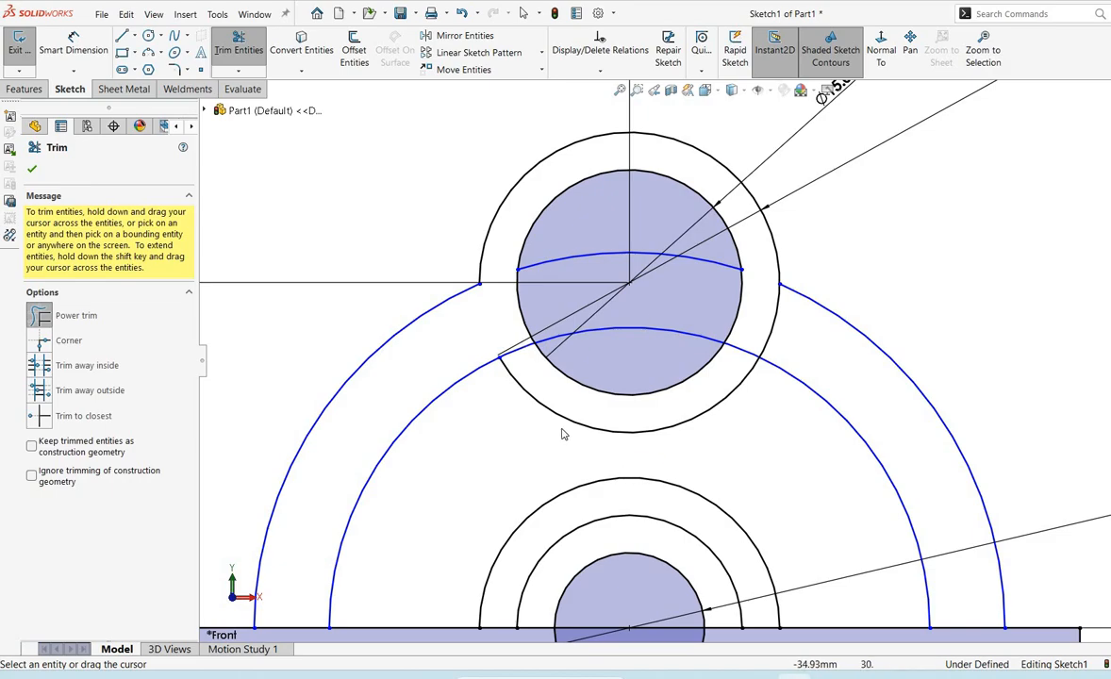
{"action": "key", "text": "alt+Tab"}
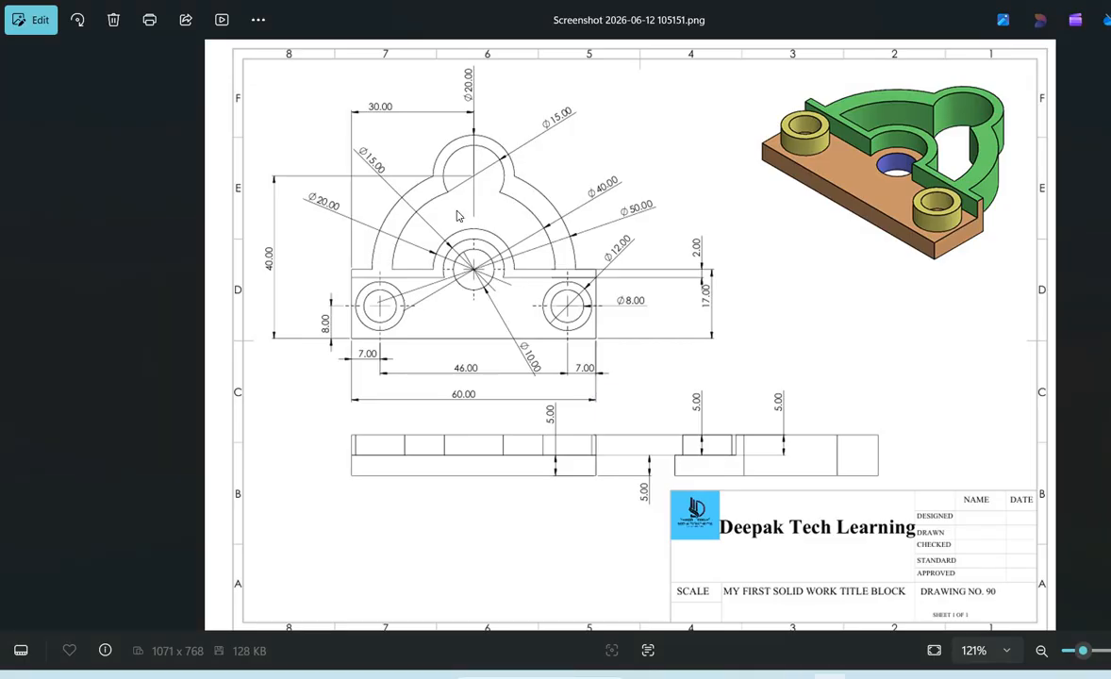
{"action": "key", "text": "alt+Tab"}
{"action": "left_click_drag", "start_coordinate": [535, 432], "coordinate": [582, 340]}
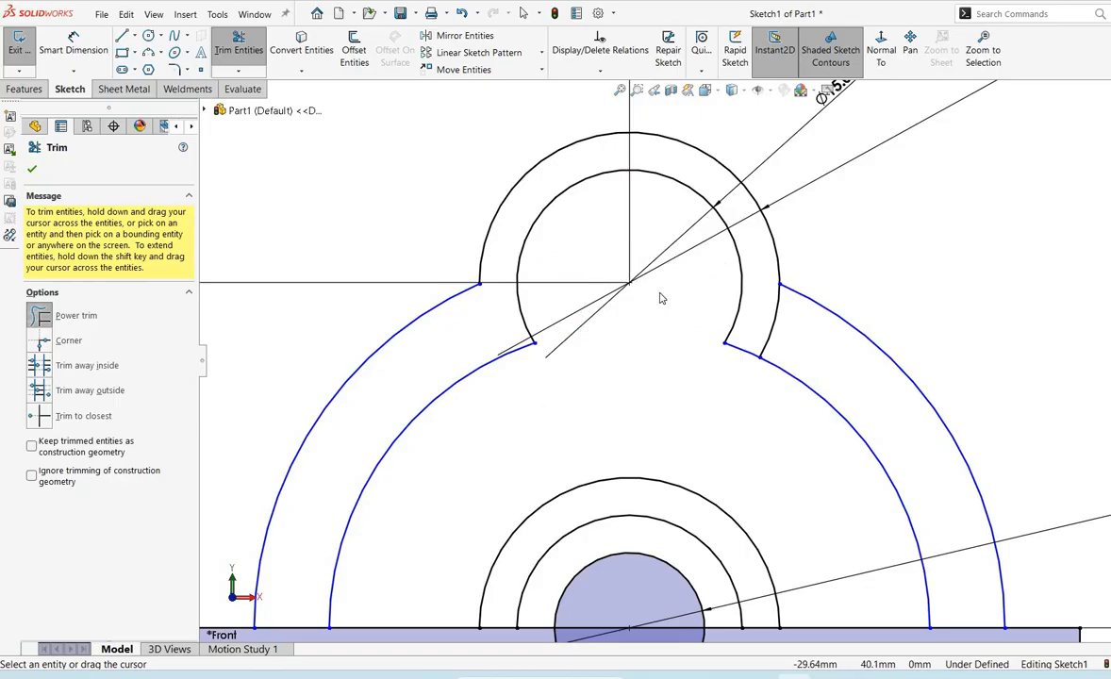
{"action": "scroll", "coordinate": [661, 298], "scroll_direction": "up", "scroll_amount": 3}
{"action": "scroll", "coordinate": [851, 358], "scroll_direction": "down", "scroll_amount": 5}
{"action": "left_click_drag", "start_coordinate": [871, 345], "coordinate": [858, 330]}
{"action": "scroll", "coordinate": [858, 330], "scroll_direction": "up", "scroll_amount": 5}
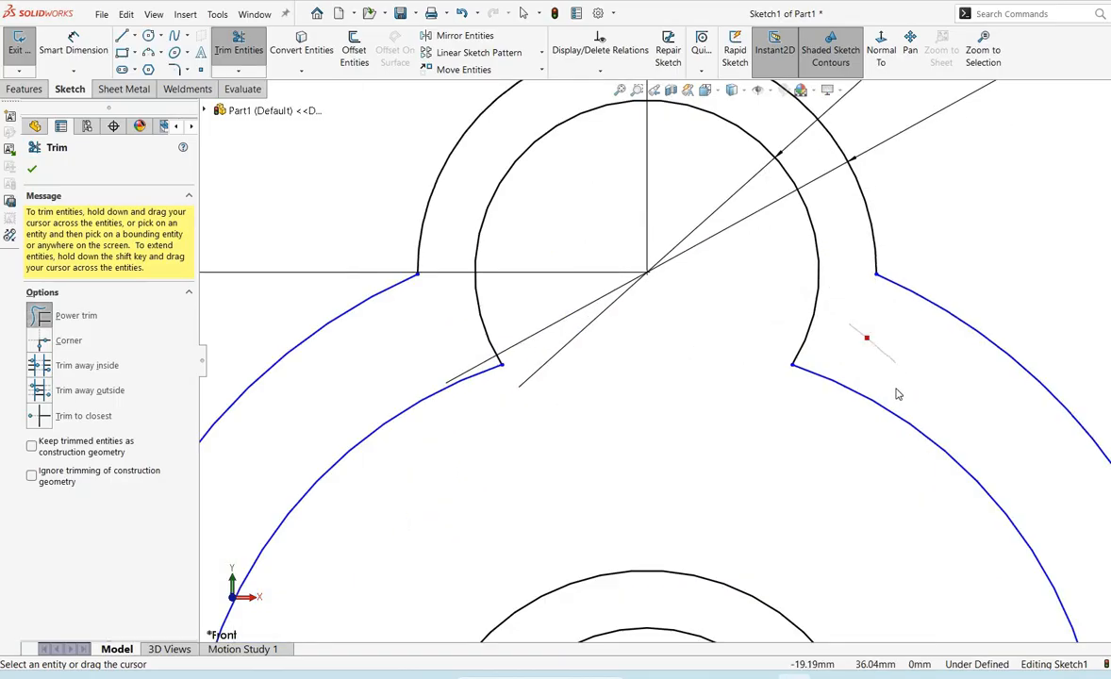
Trim the two short segments of the rectangle's upper edge that lie between the ends of the large inner and outer arcs
{"action": "scroll", "coordinate": [854, 462], "scroll_direction": "down", "scroll_amount": 2}
{"action": "scroll", "coordinate": [854, 462], "scroll_direction": "down", "scroll_amount": 1}
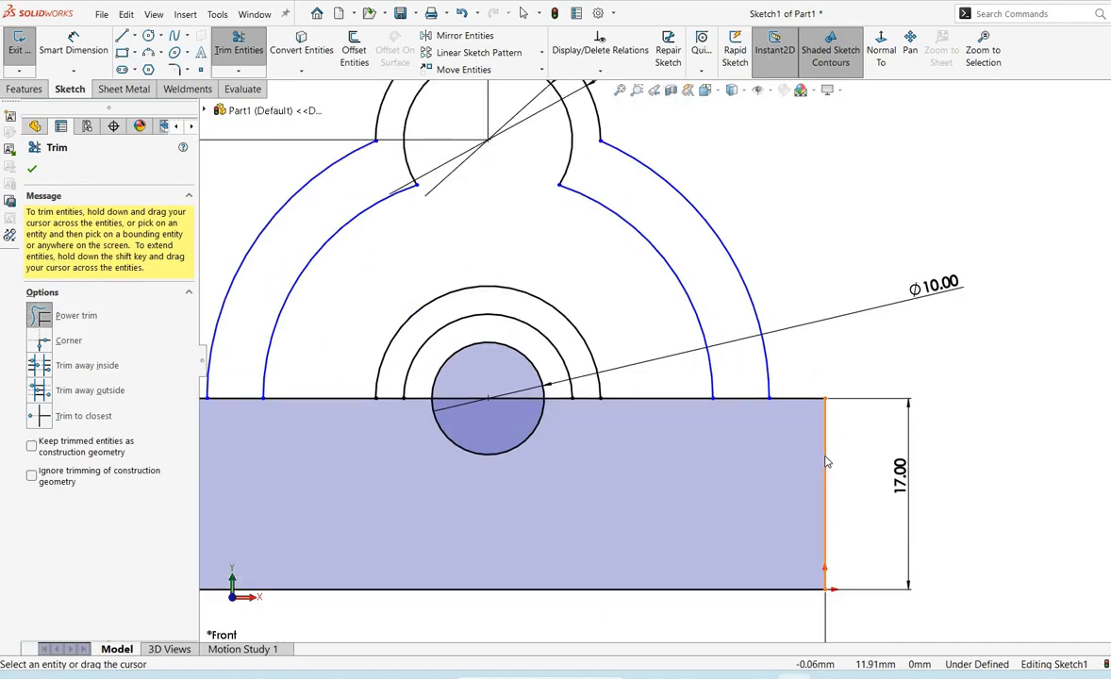
{"action": "scroll", "coordinate": [779, 409], "scroll_direction": "up", "scroll_amount": 2}
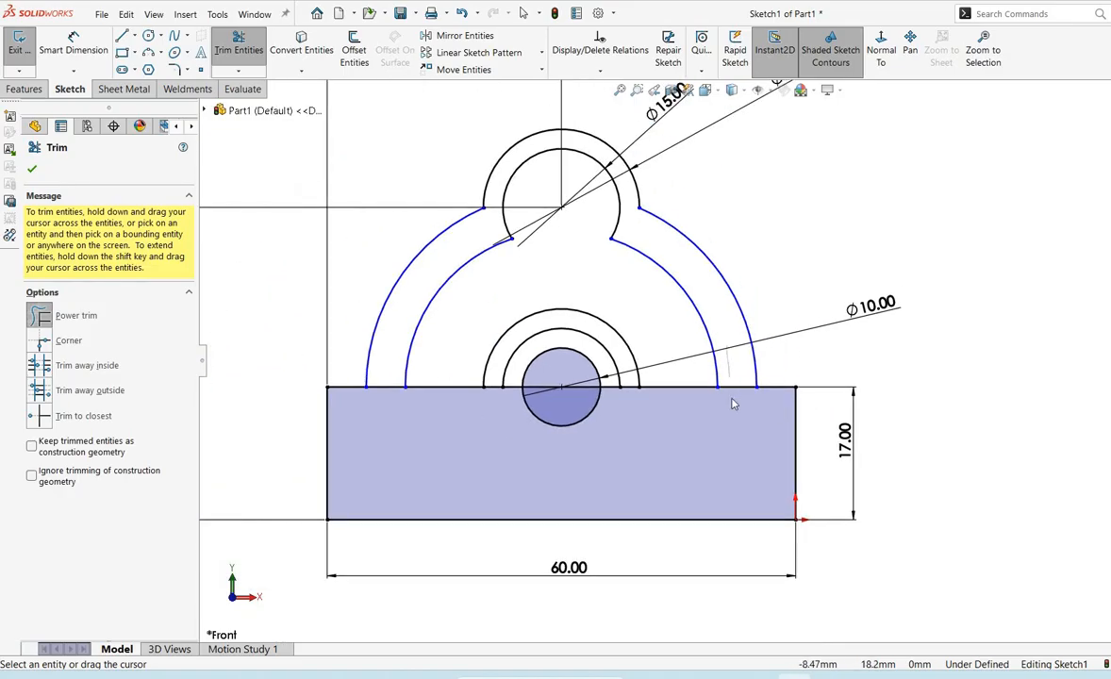
{"action": "left_click_drag", "start_coordinate": [734, 404], "coordinate": [447, 454]}
{"action": "left_click_drag", "start_coordinate": [377, 359], "coordinate": [380, 406]}
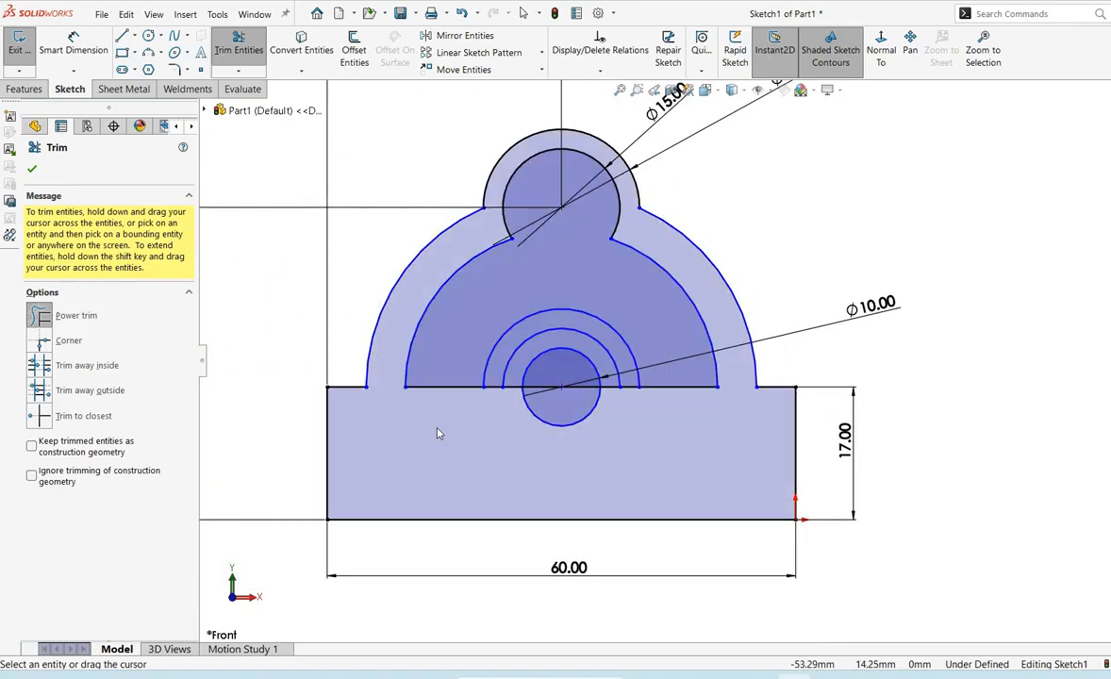
Compare the trimmed profile around the central circle with the reference drawing
{"action": "scroll", "coordinate": [495, 424], "scroll_direction": "up", "scroll_amount": 2}
{"action": "scroll", "coordinate": [580, 394], "scroll_direction": "down", "scroll_amount": 1}
{"action": "scroll", "coordinate": [578, 394], "scroll_direction": "down", "scroll_amount": 1}
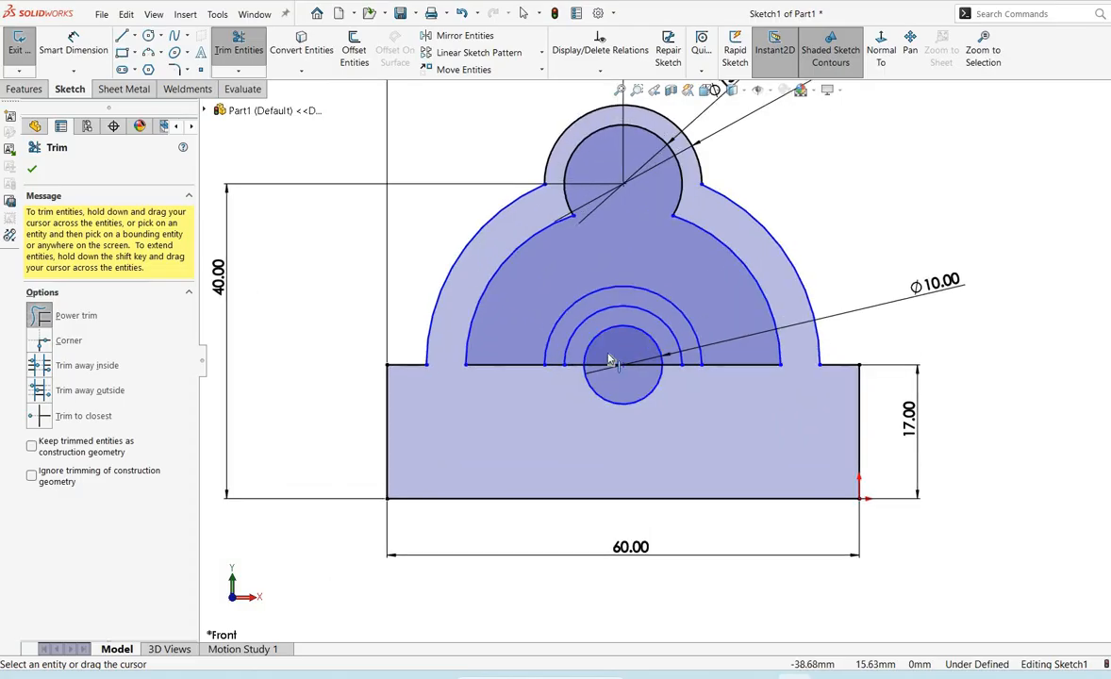
{"action": "scroll", "coordinate": [582, 376], "scroll_direction": "down", "scroll_amount": 1}
{"action": "scroll", "coordinate": [572, 375], "scroll_direction": "down", "scroll_amount": 1}
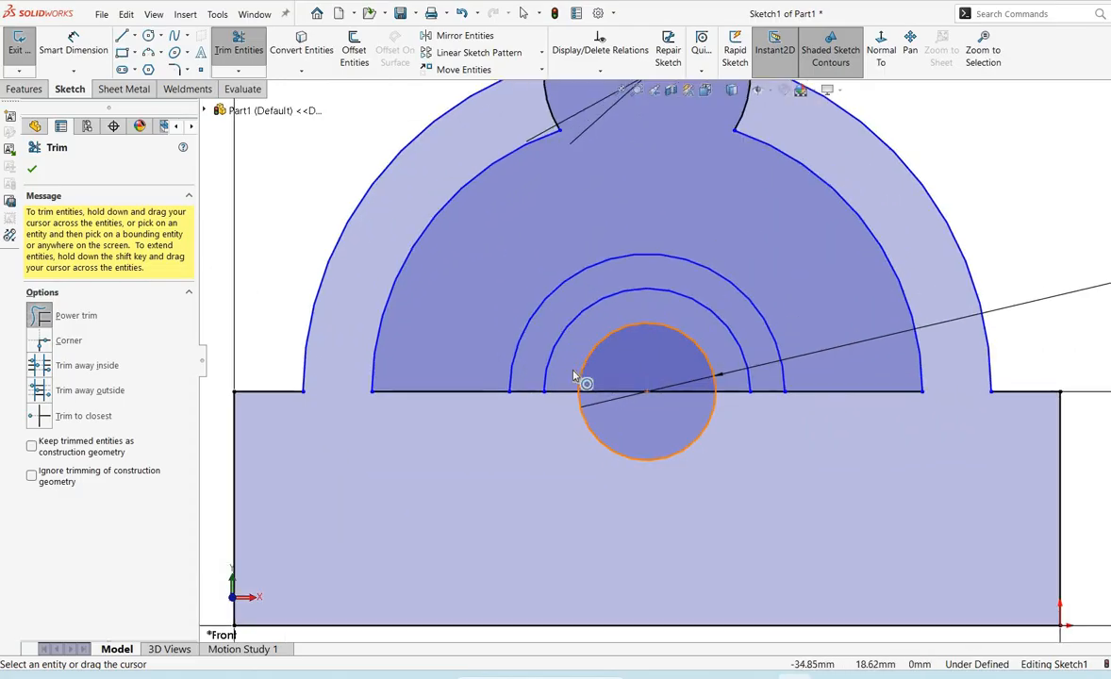
{"action": "key", "text": "alt+Tab"}
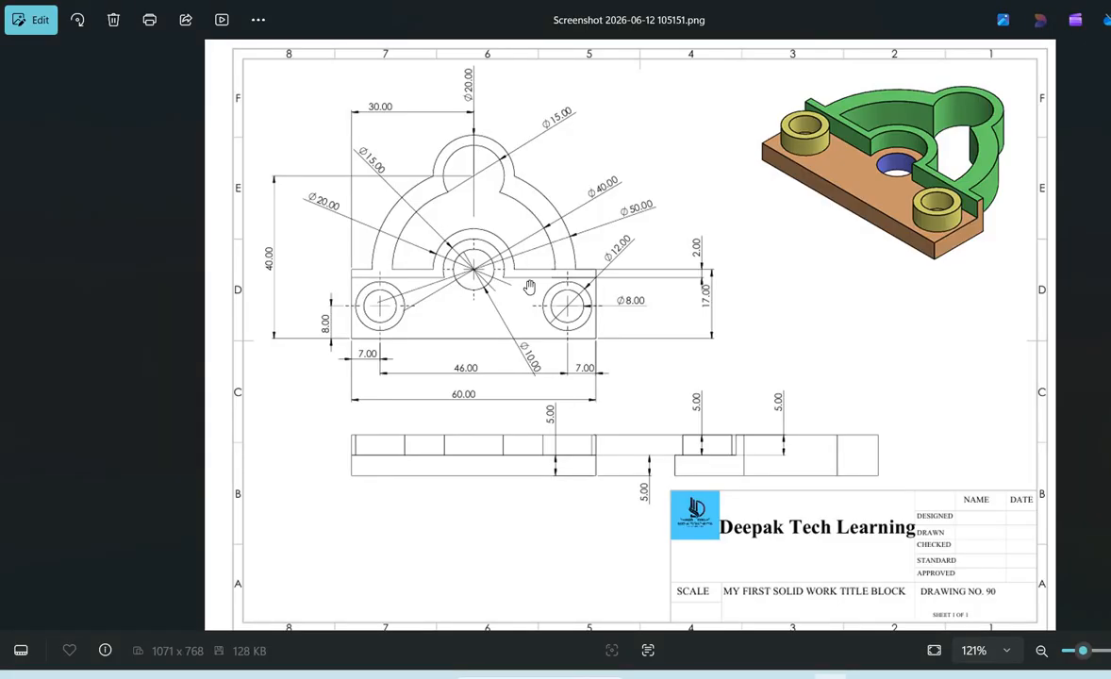
{"action": "scroll", "coordinate": [529, 288], "scroll_direction": "up", "scroll_amount": 2}
{"action": "scroll", "coordinate": [538, 292], "scroll_direction": "down", "scroll_amount": 2}
{"action": "key", "text": "alt+Tab"}
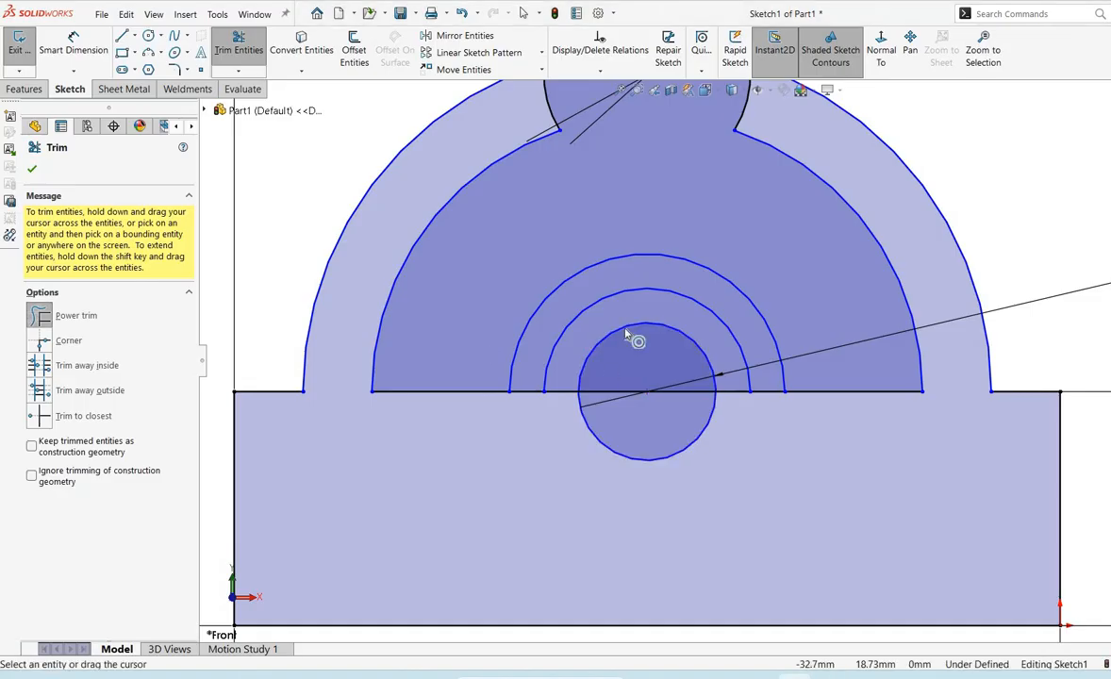
Extrude the base with its outer band and the two half-rings around the central hole as a 5 mm blind boss
{"action": "scroll", "coordinate": [625, 333], "scroll_direction": "up", "scroll_amount": 2}
{"action": "right_click", "coordinate": [578, 410]}
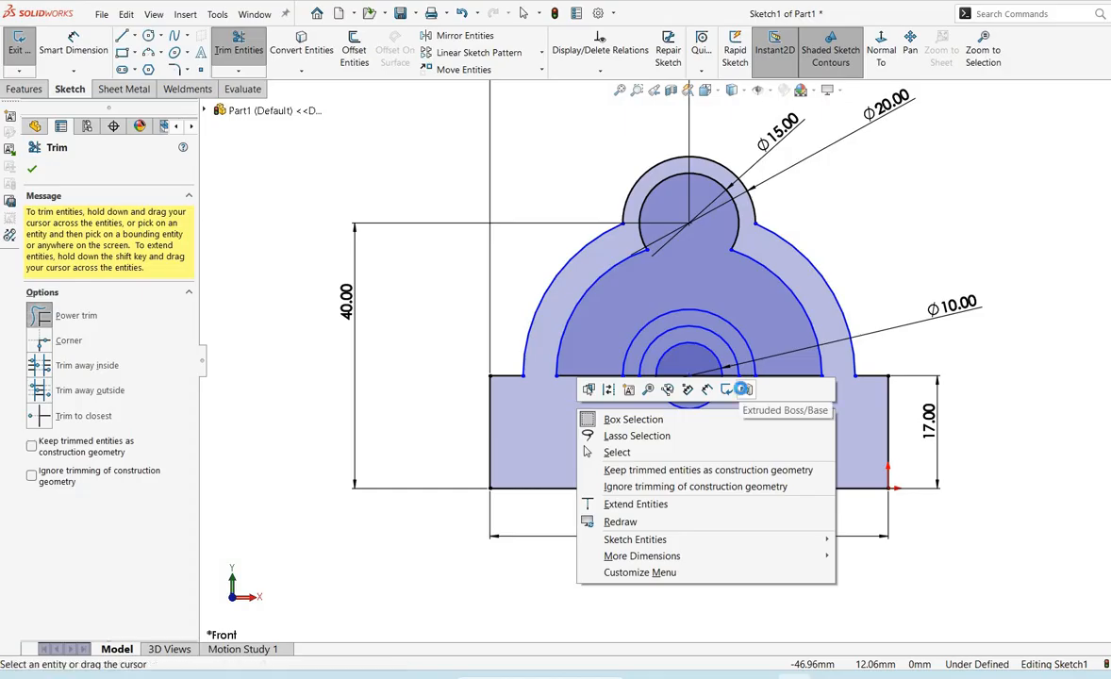
{"action": "left_click", "coordinate": [745, 389]}
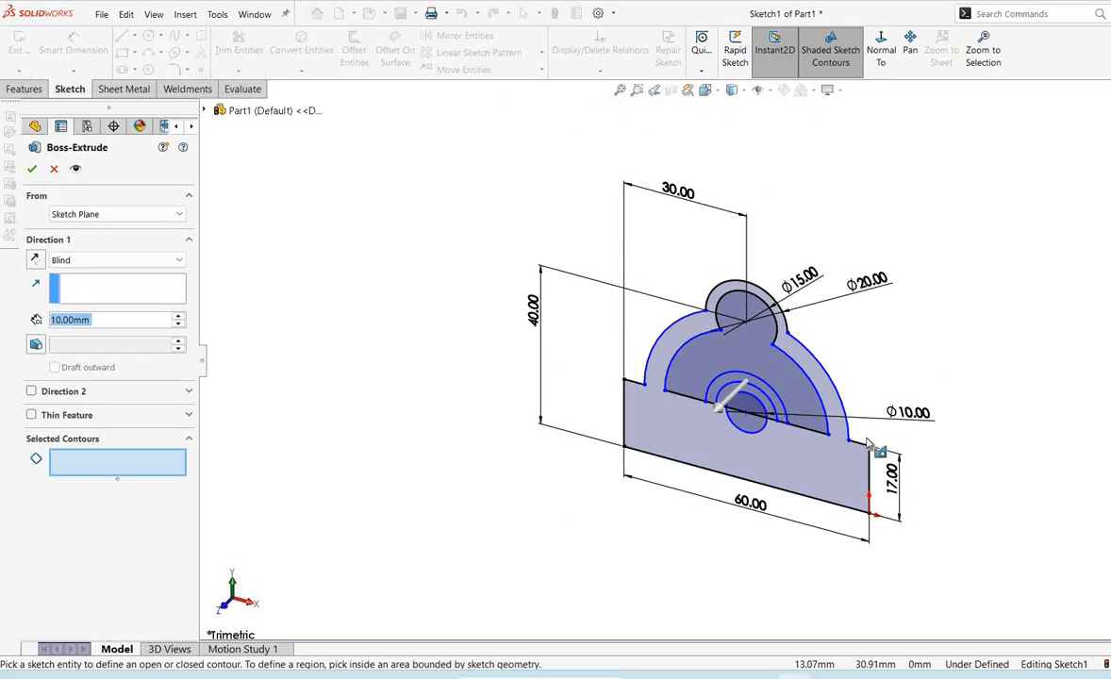
{"action": "left_click", "coordinate": [735, 459]}
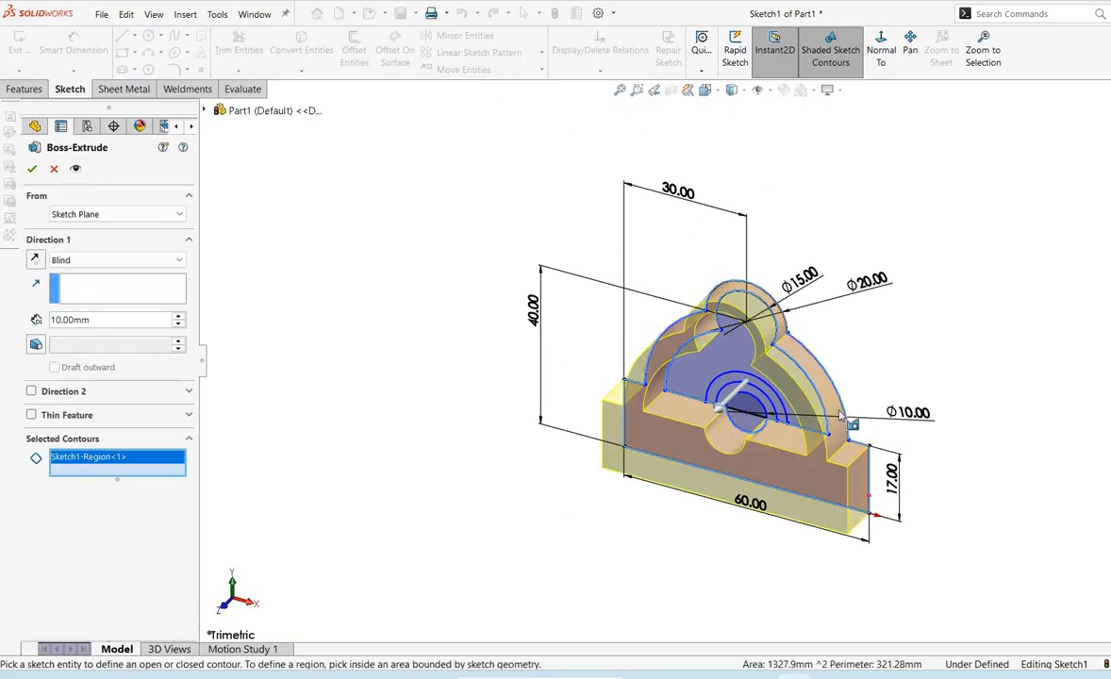
{"action": "mouse_move", "coordinate": [842, 415]}
{"action": "middle_mouse_down"}
{"action": "mouse_move", "coordinate": [803, 341]}
{"action": "mouse_move", "coordinate": [774, 341]}
{"action": "mouse_move", "coordinate": [765, 302]}
{"action": "mouse_move", "coordinate": [868, 226]}
{"action": "mouse_move", "coordinate": [861, 260]}
{"action": "middle_mouse_up"}
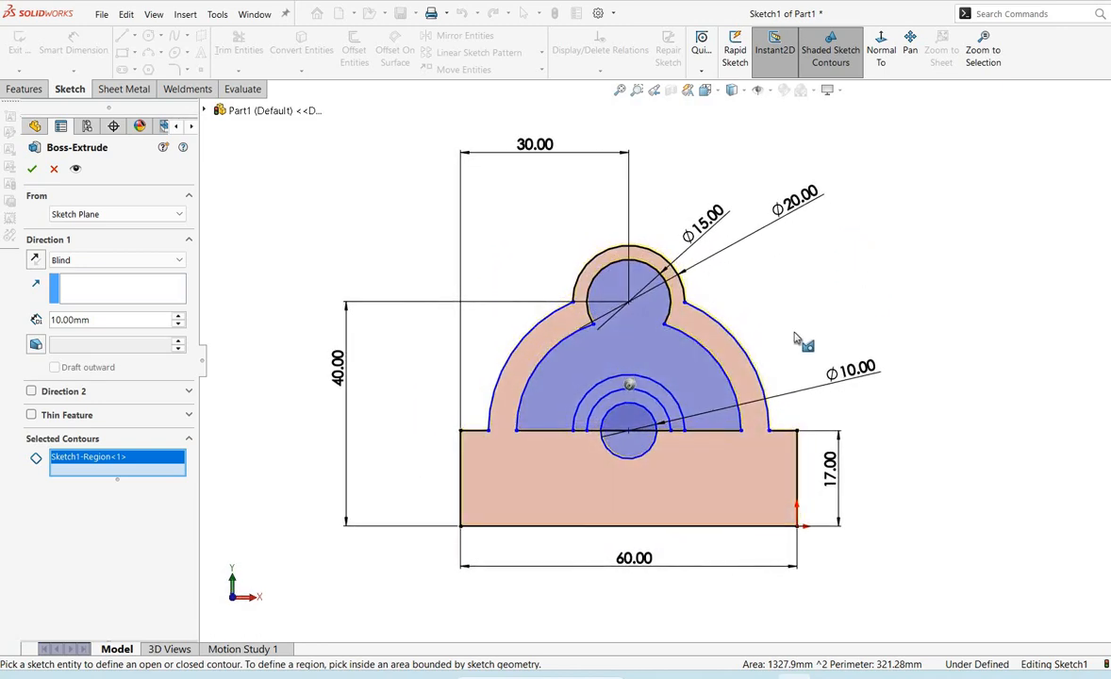
{"action": "left_click", "coordinate": [604, 402]}
{"action": "mouse_move", "coordinate": [785, 293]}
{"action": "middle_mouse_down"}
{"action": "mouse_move", "coordinate": [800, 272]}
{"action": "mouse_move", "coordinate": [771, 302]}
{"action": "mouse_move", "coordinate": [776, 290]}
{"action": "middle_mouse_up"}
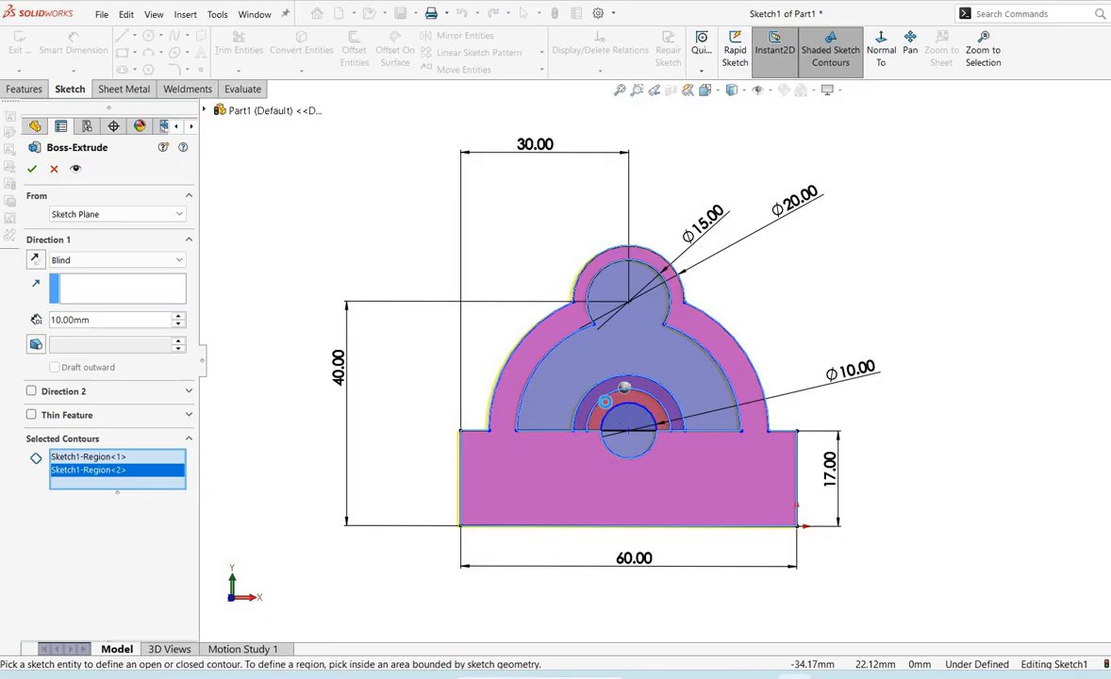
{"action": "left_click", "coordinate": [604, 403]}
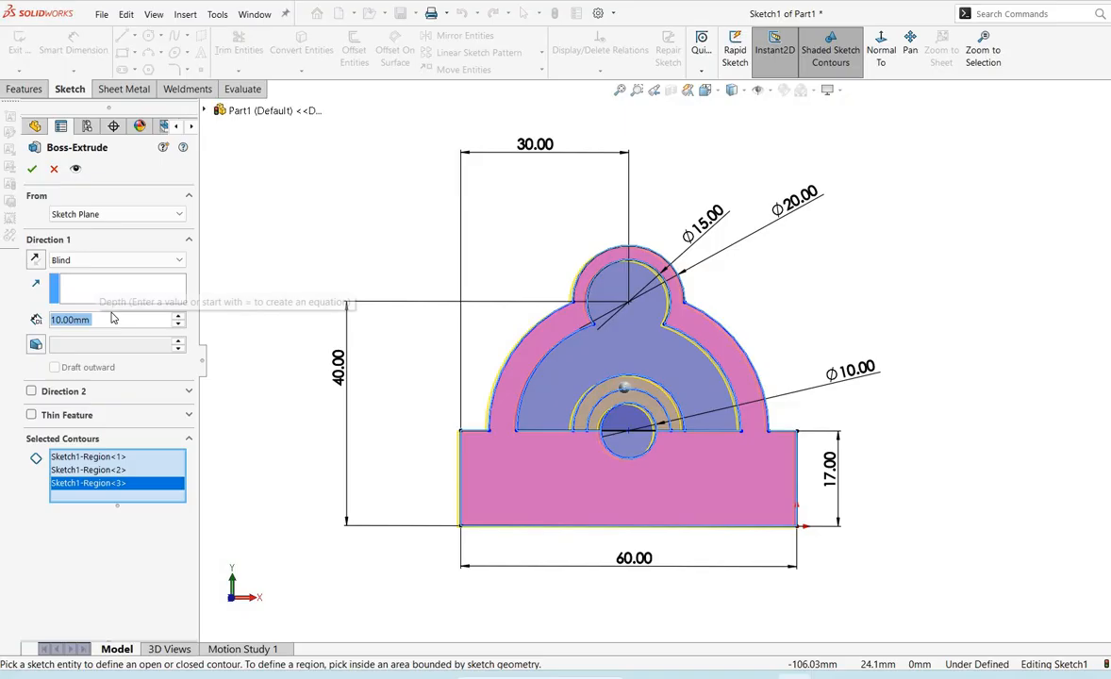
{"action": "type", "text": "56"}
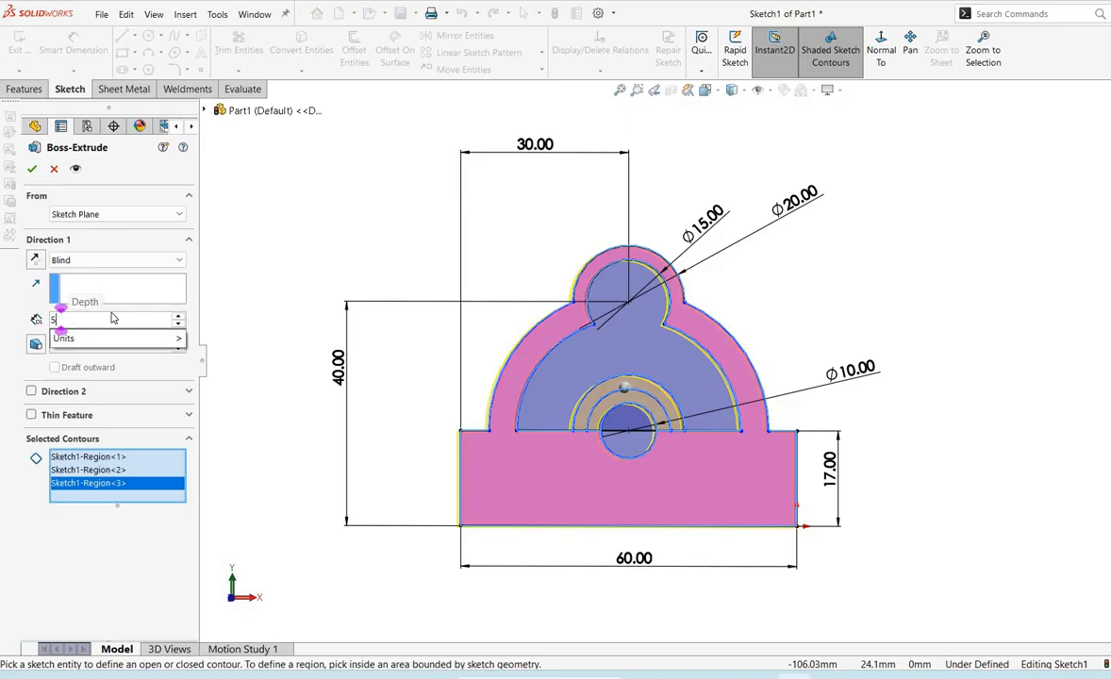
{"action": "key", "text": "BackSpace"}
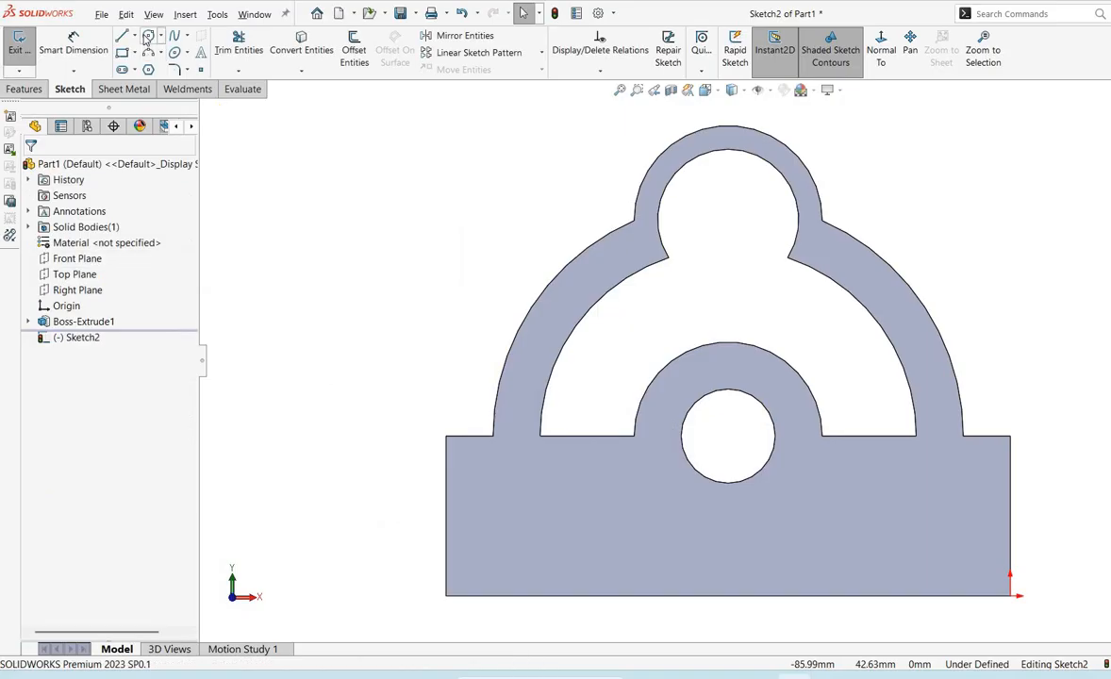
Sketch two concentric circles, about 10.5 mm and 7 mm in diameter, near the left end of the base's front face
{"action": "left_click", "coordinate": [143, 36]}
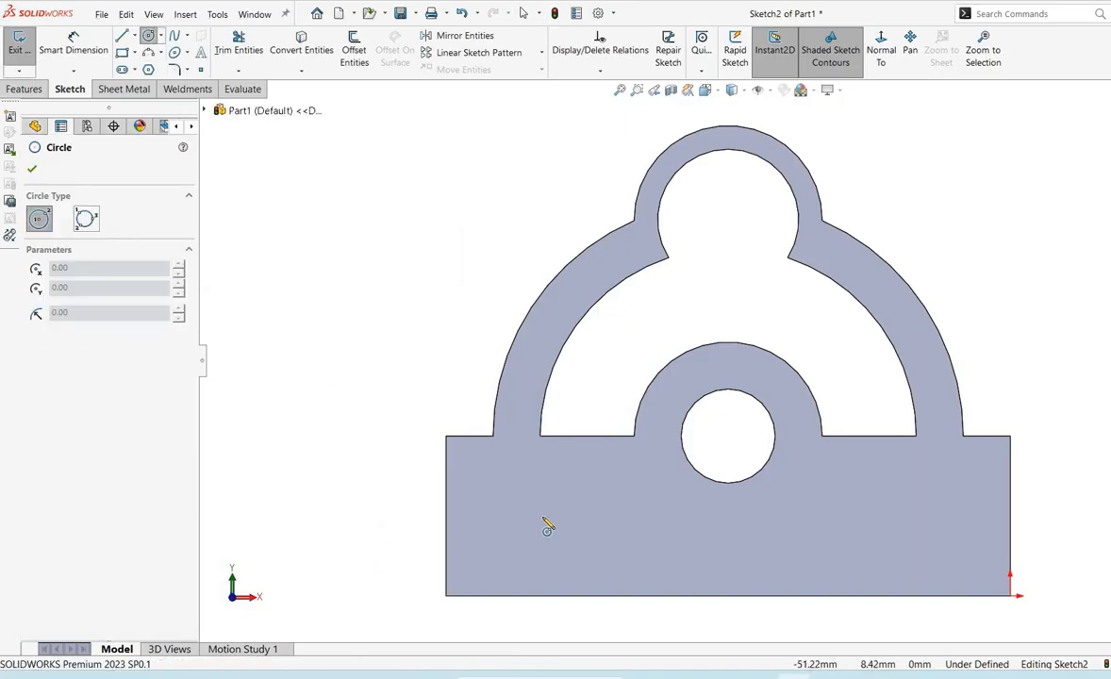
{"action": "left_click", "coordinate": [519, 515]}
{"action": "left_click", "coordinate": [482, 547]}
{"action": "left_click", "coordinate": [520, 515]}
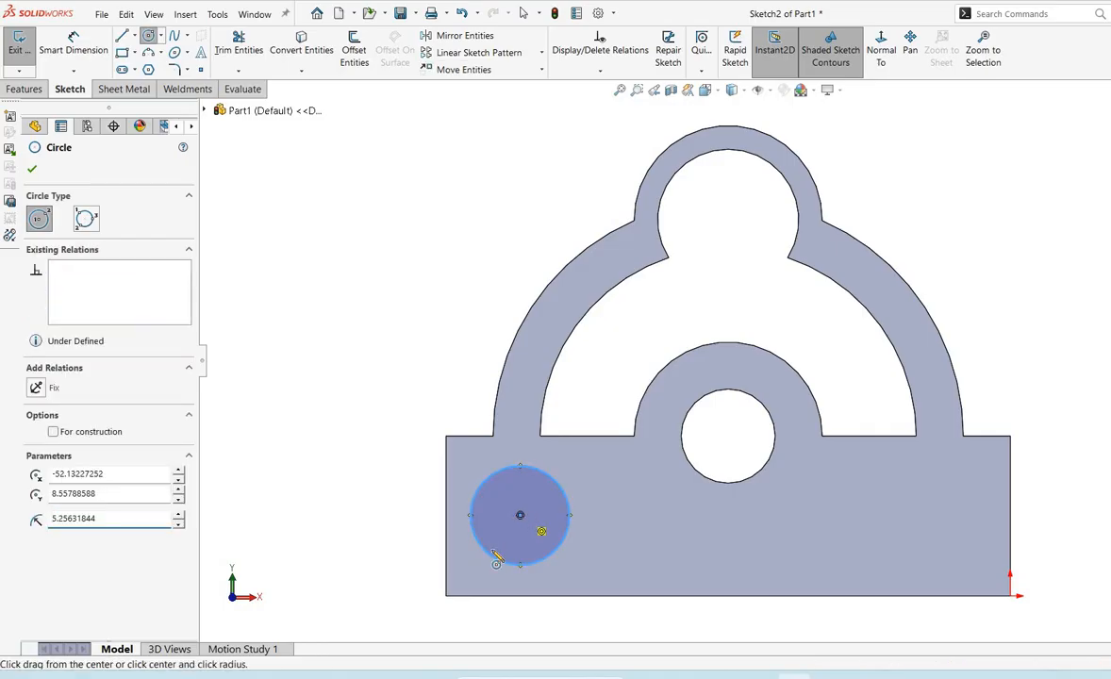
{"action": "left_click", "coordinate": [506, 544]}
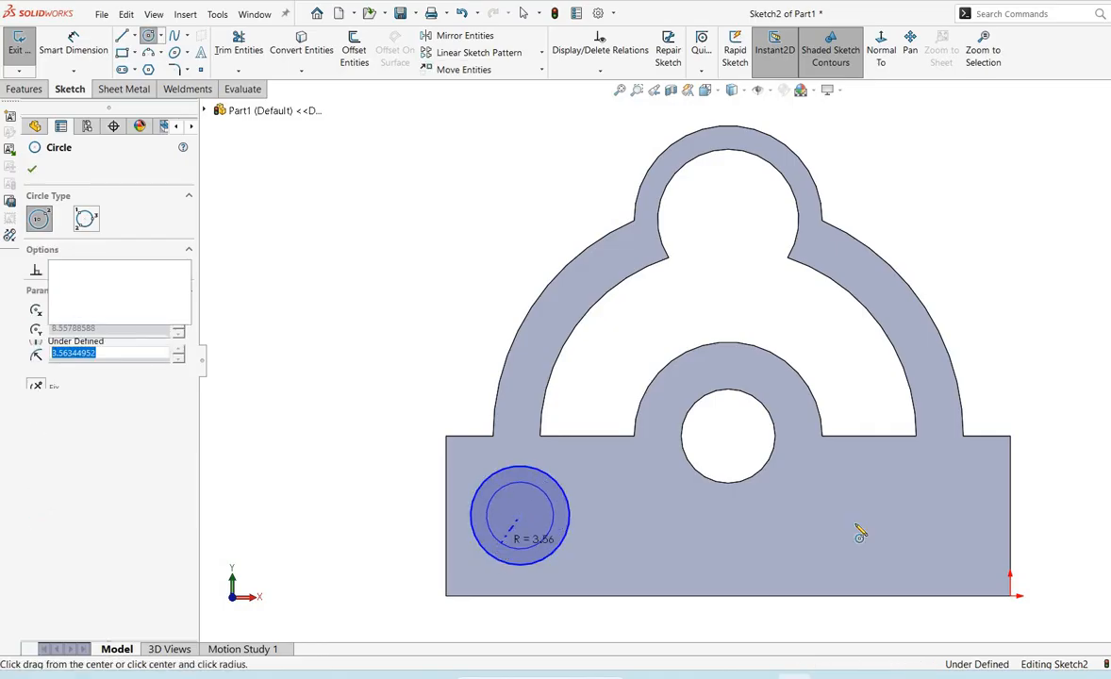
Sketch two concentric circles, about 12.4 mm and 4.3 mm in diameter, near the base's right end, level with the left pair
{"action": "left_click", "coordinate": [922, 515]}
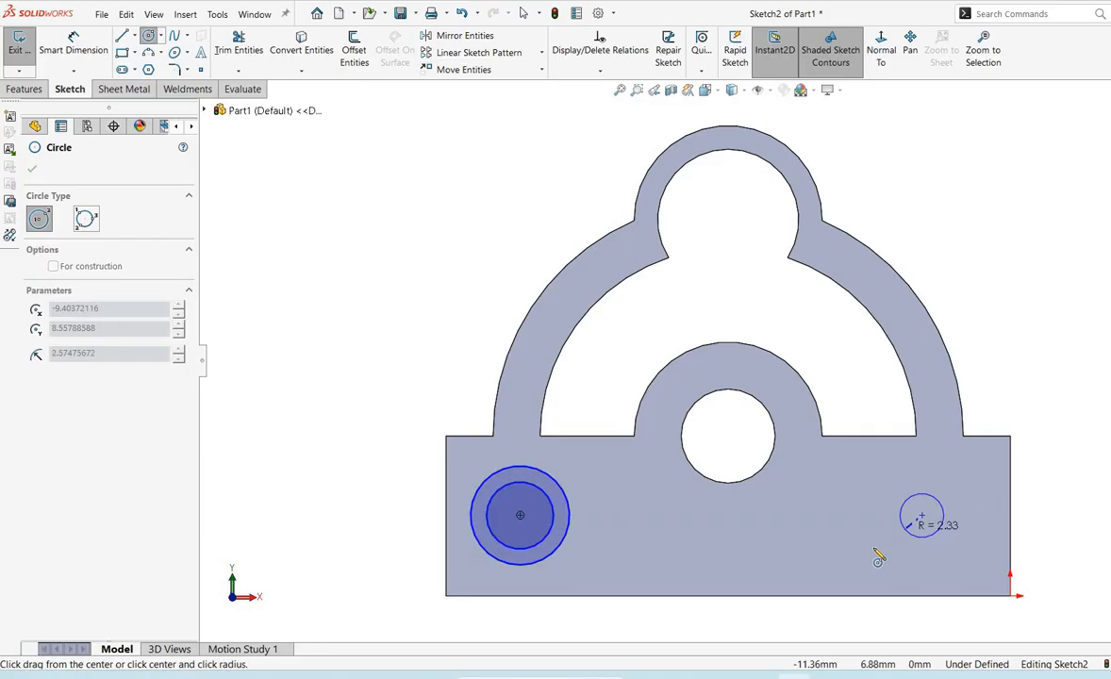
{"action": "left_click", "coordinate": [922, 515]}
{"action": "left_click", "coordinate": [934, 530]}
Consult the reference drawing, then dimension the outer circle of the right pair and set its diameter to 12 mm
{"action": "right_click", "coordinate": [933, 530]}
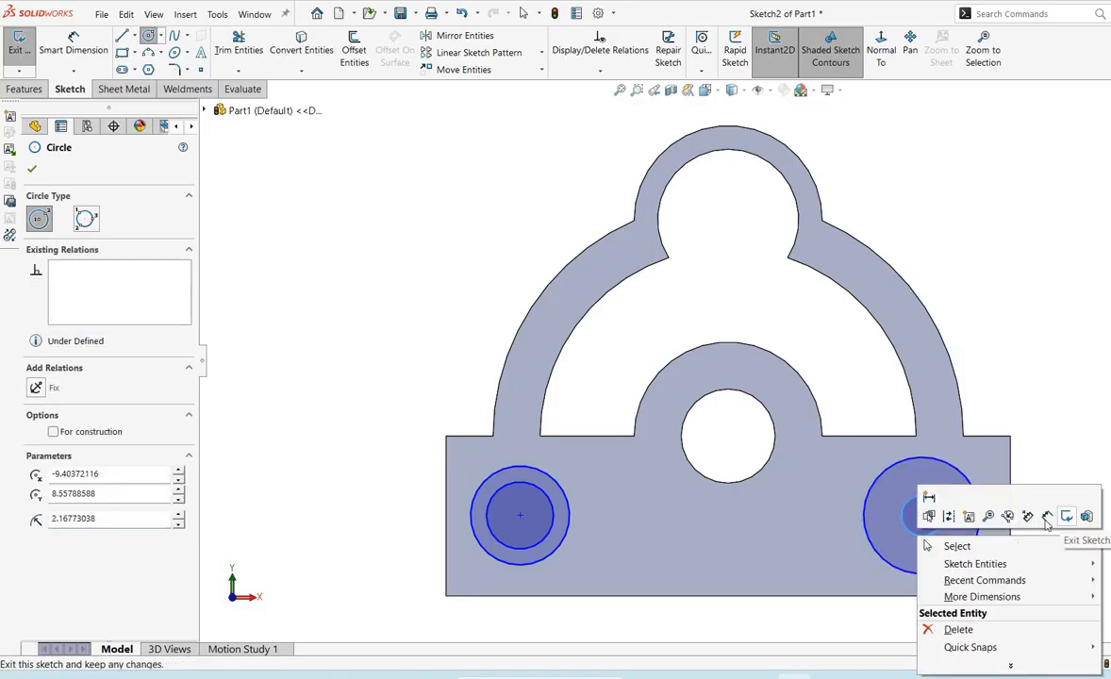
{"action": "left_click", "coordinate": [1047, 521]}
{"action": "key", "text": "alt+Tab"}
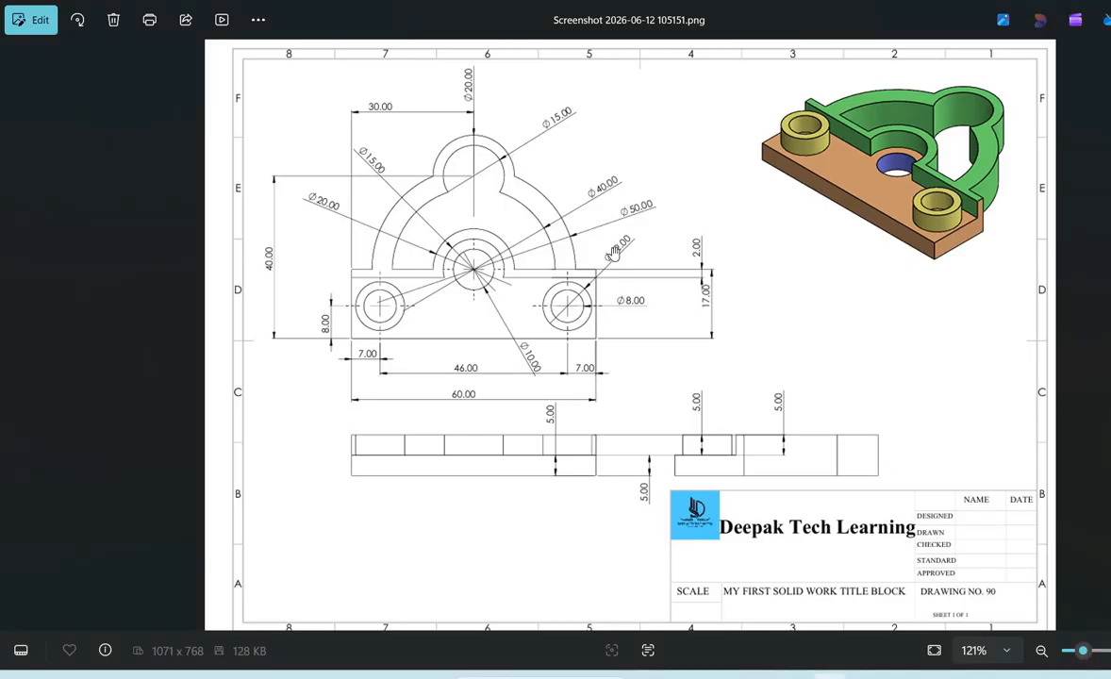
{"action": "key", "text": "alt+Tab"}
{"action": "scroll", "coordinate": [1089, 443], "scroll_direction": "down", "scroll_amount": 5}
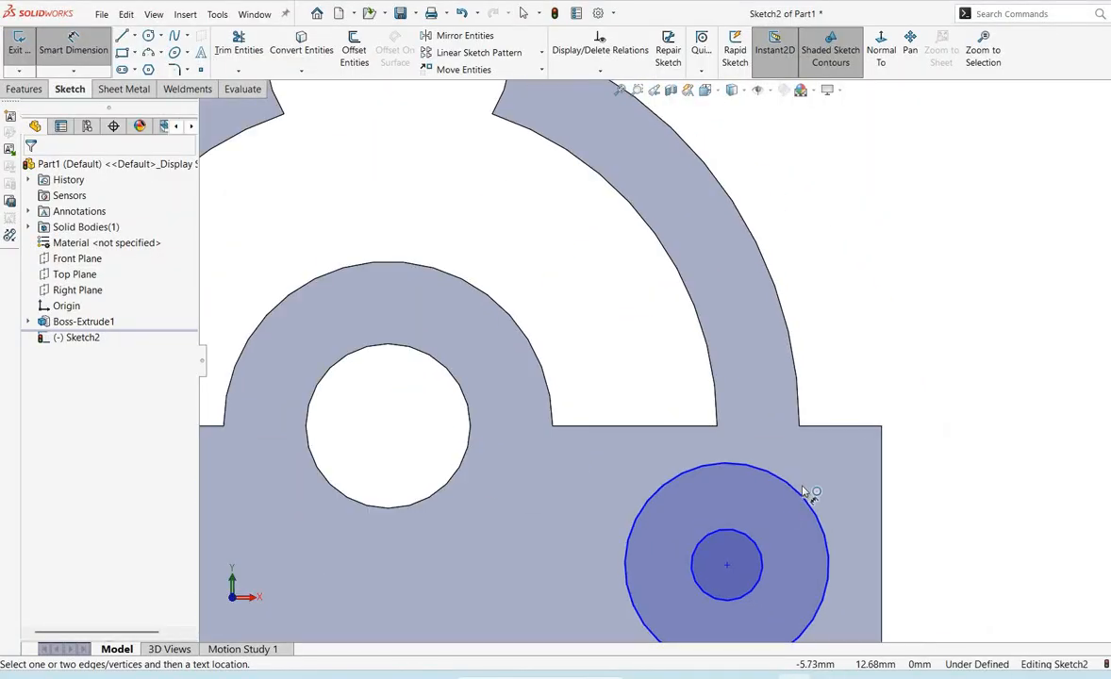
{"action": "left_click", "coordinate": [802, 501]}
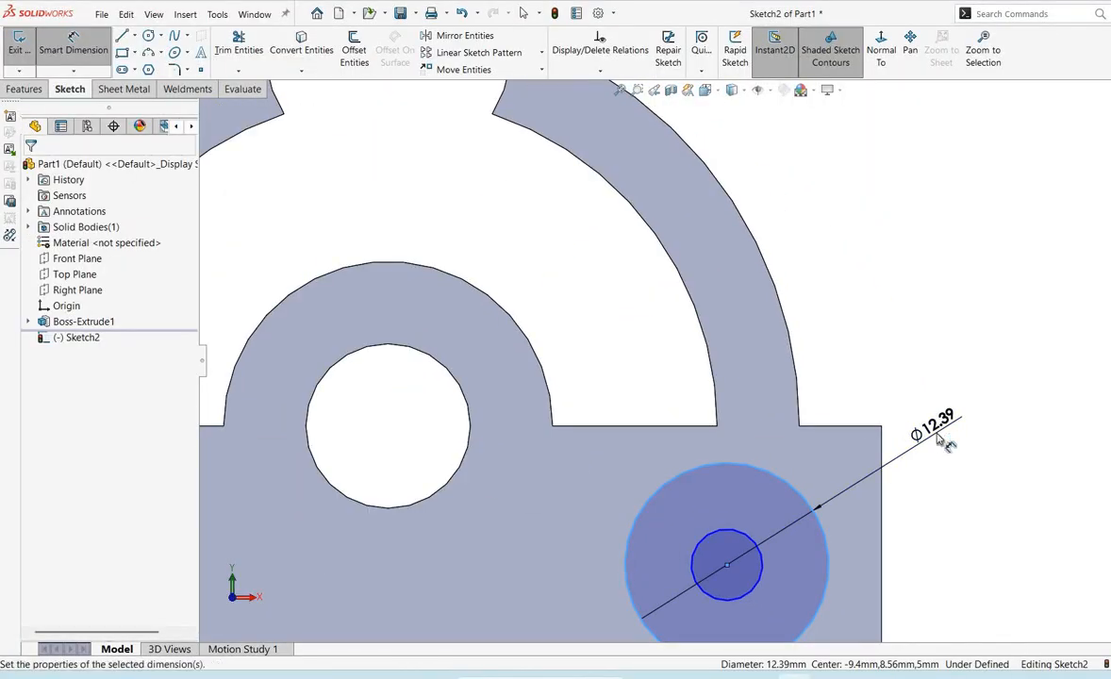
{"action": "left_click", "coordinate": [938, 438]}
{"action": "key", "text": "Return"}
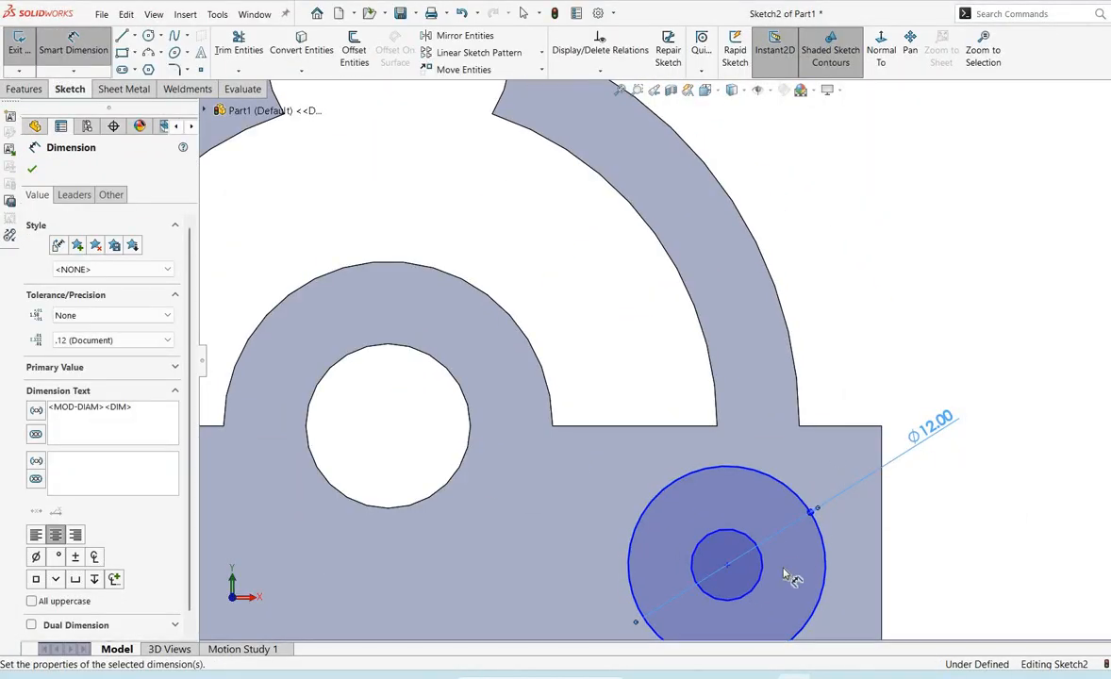
Dimension the inner circle of the right pair and set its diameter to 8 mm
{"action": "left_click", "coordinate": [761, 564]}
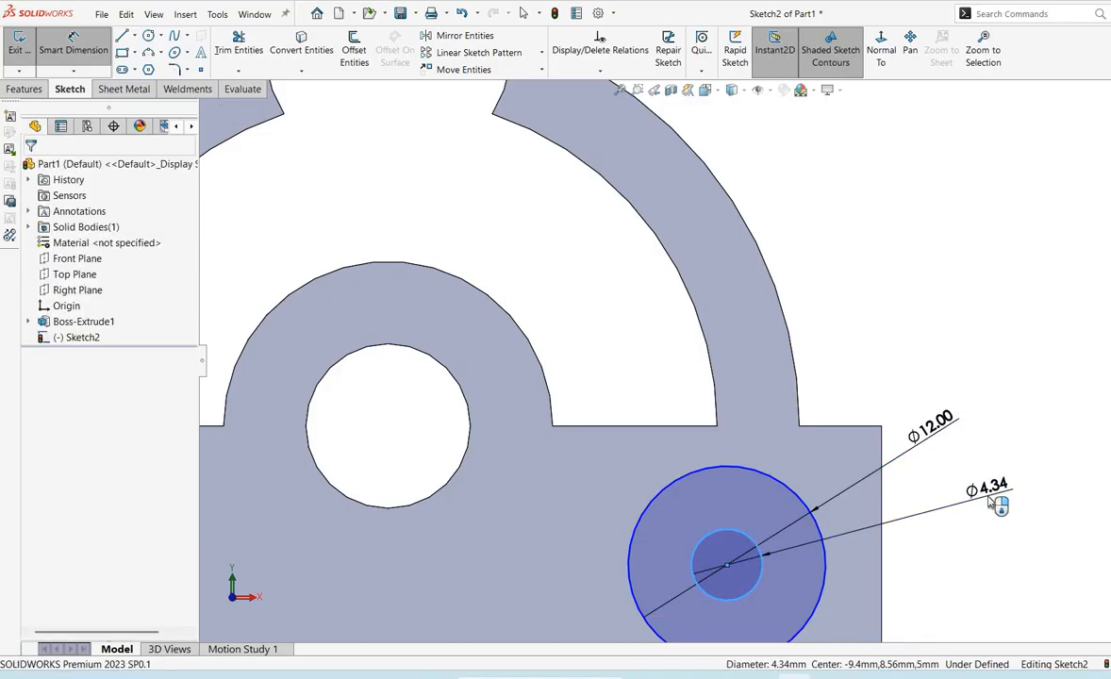
{"action": "left_click", "coordinate": [989, 501]}
{"action": "type", "text": "8"}
{"action": "key", "text": "Return"}
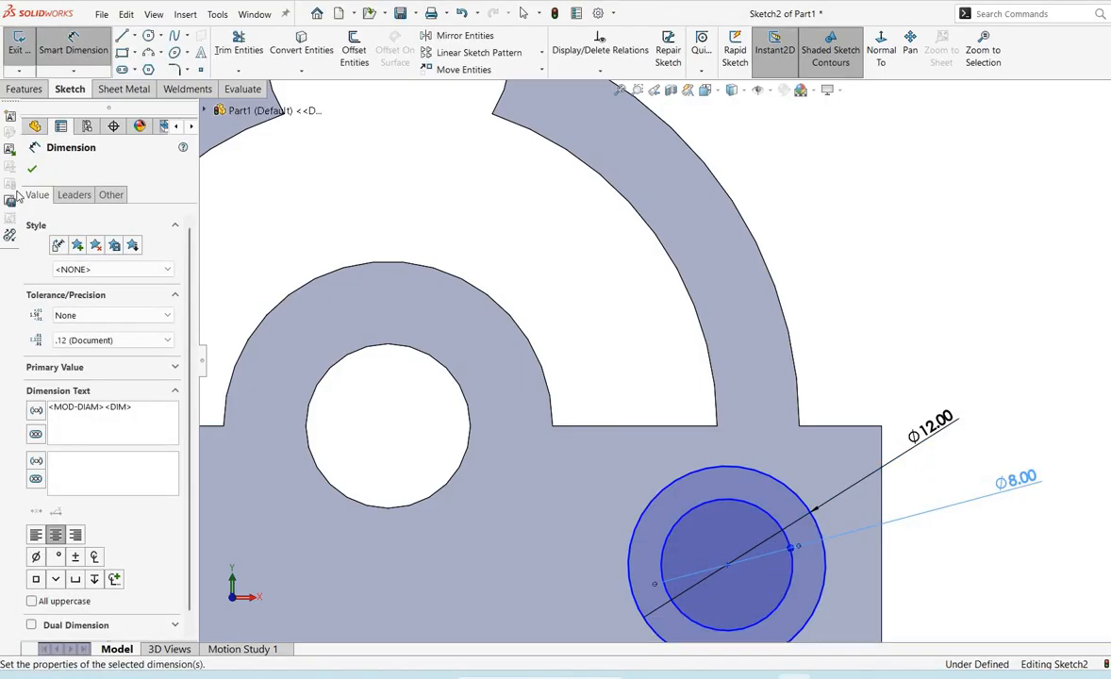
Make the outer circles of the left and right pairs equal in size
{"action": "left_click", "coordinate": [36, 171]}
{"action": "scroll", "coordinate": [693, 371], "scroll_direction": "up", "scroll_amount": 4}
{"action": "scroll", "coordinate": [599, 523], "scroll_direction": "down", "scroll_amount": 1}
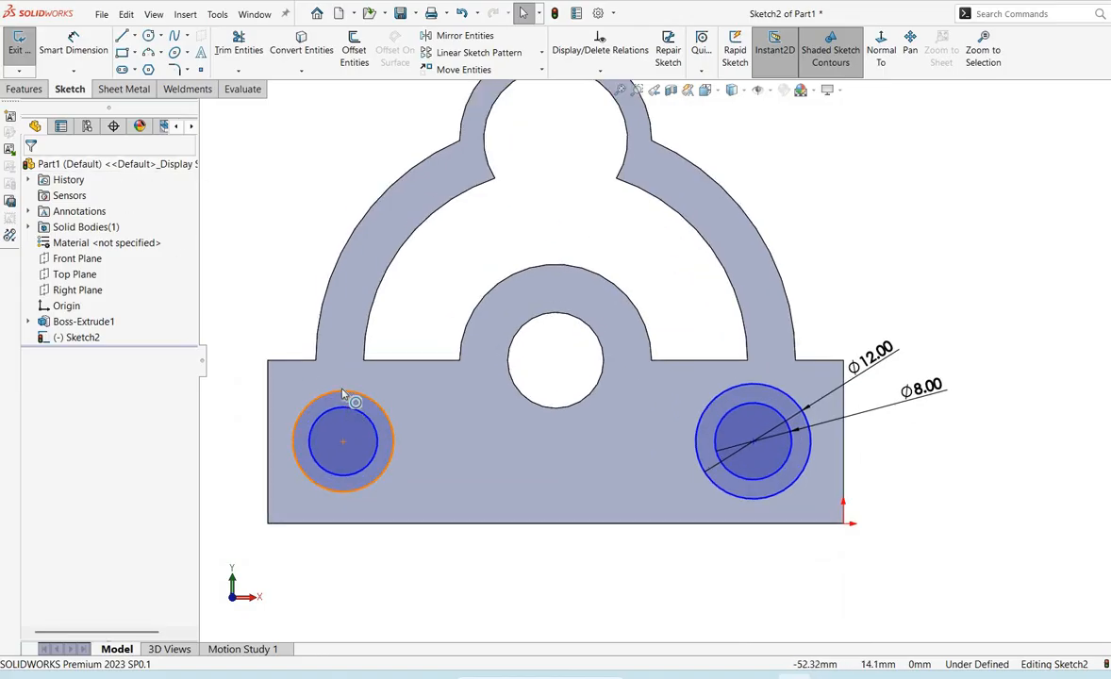
{"action": "left_click", "coordinate": [341, 396]}
{"action": "left_click", "coordinate": [781, 387], "text": "ctrl"}
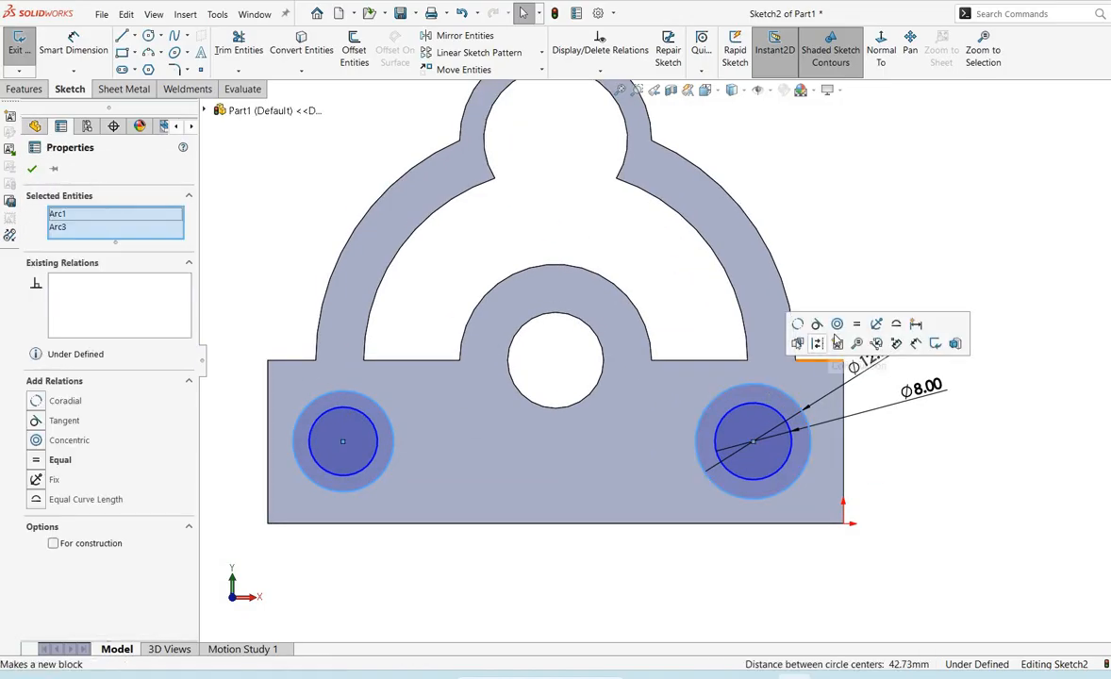
{"action": "left_click", "coordinate": [857, 325]}
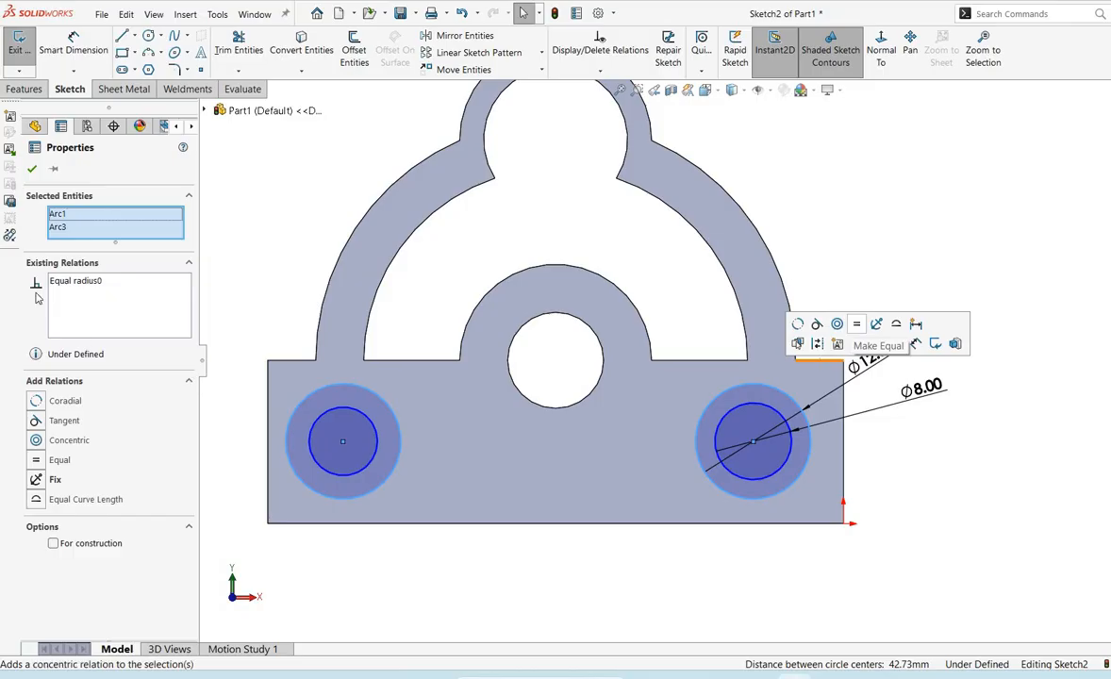
{"action": "left_click", "coordinate": [32, 169]}
Make the inner circles of the left and right pairs equal in size
{"action": "left_click", "coordinate": [311, 438]}
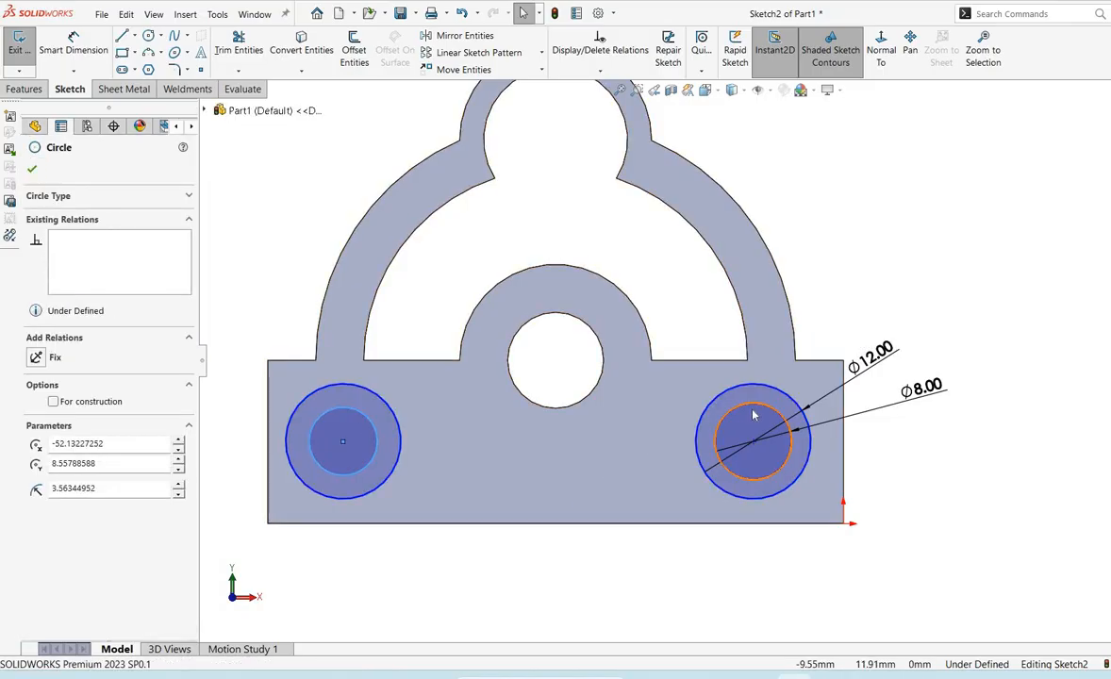
{"action": "left_click", "coordinate": [753, 415], "text": "ctrl"}
{"action": "left_click", "coordinate": [839, 345]}
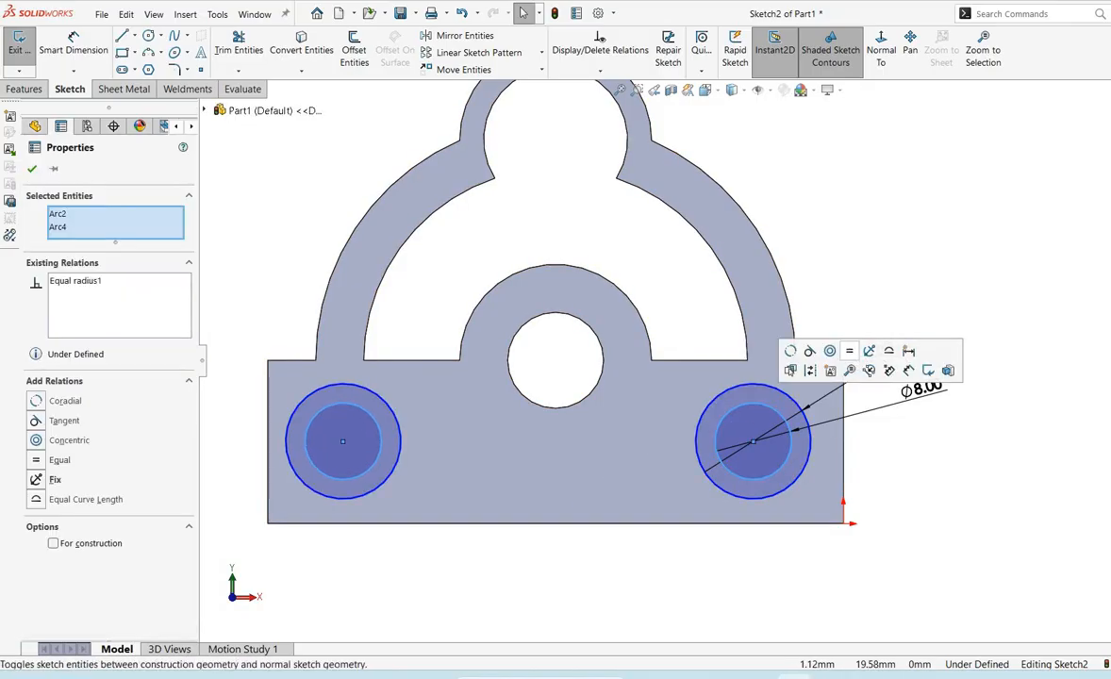
{"action": "left_click", "coordinate": [32, 169]}
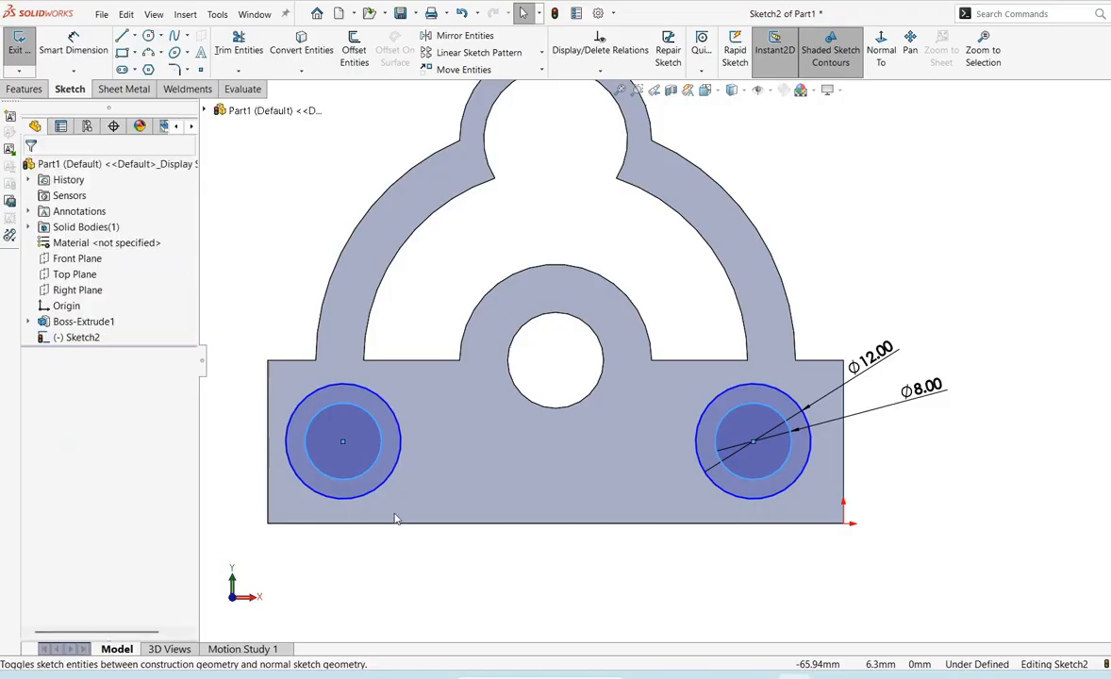
Add a horizontal relation between the centre points of the left and right circle pairs
{"action": "left_click", "coordinate": [344, 444]}
{"action": "left_click", "coordinate": [755, 445], "text": "ctrl"}
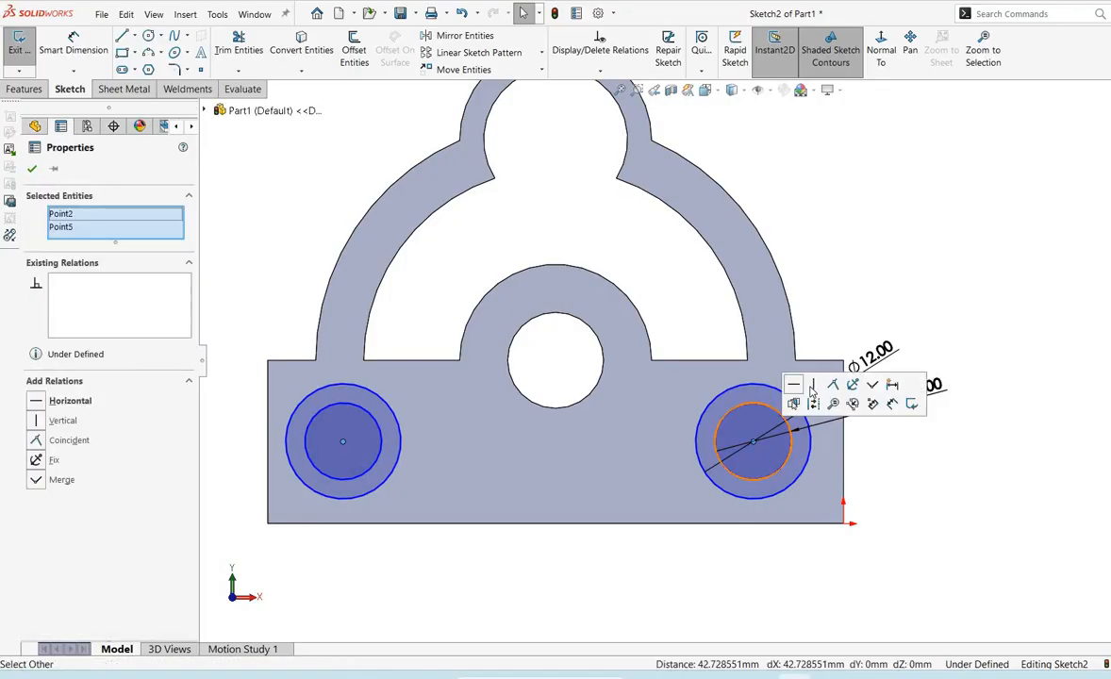
{"action": "left_click", "coordinate": [760, 360]}
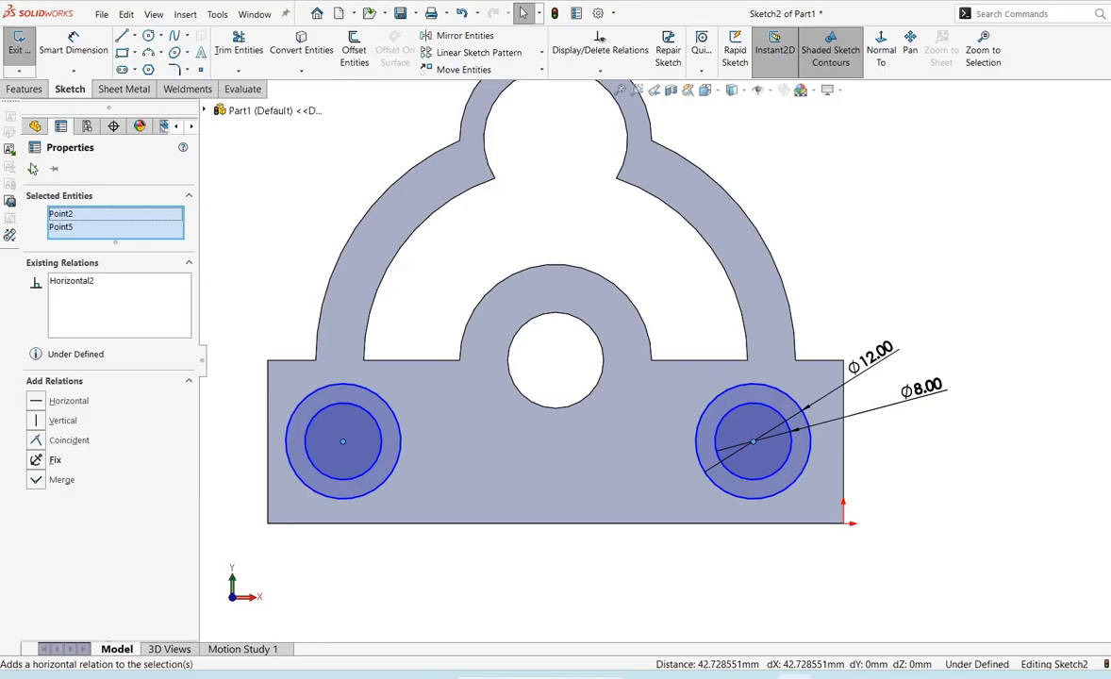
{"action": "left_click", "coordinate": [33, 169]}
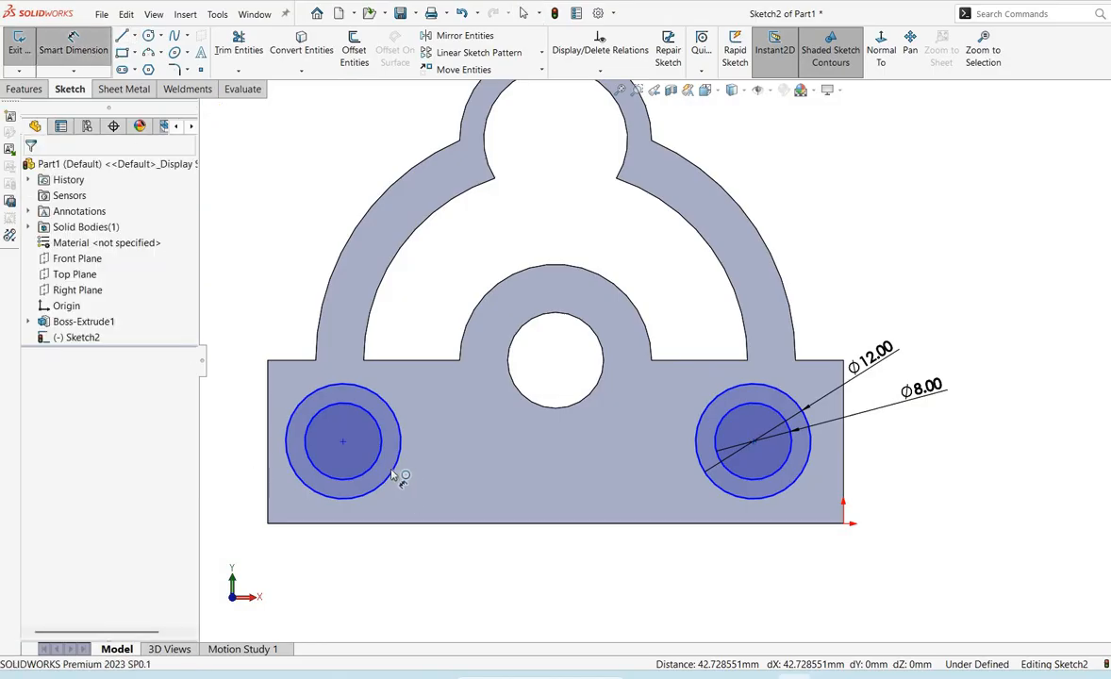
Consult the reference drawing and dimension the horizontal distance between the two circle pairs' centres as 46 mm
{"action": "left_click", "coordinate": [733, 465]}
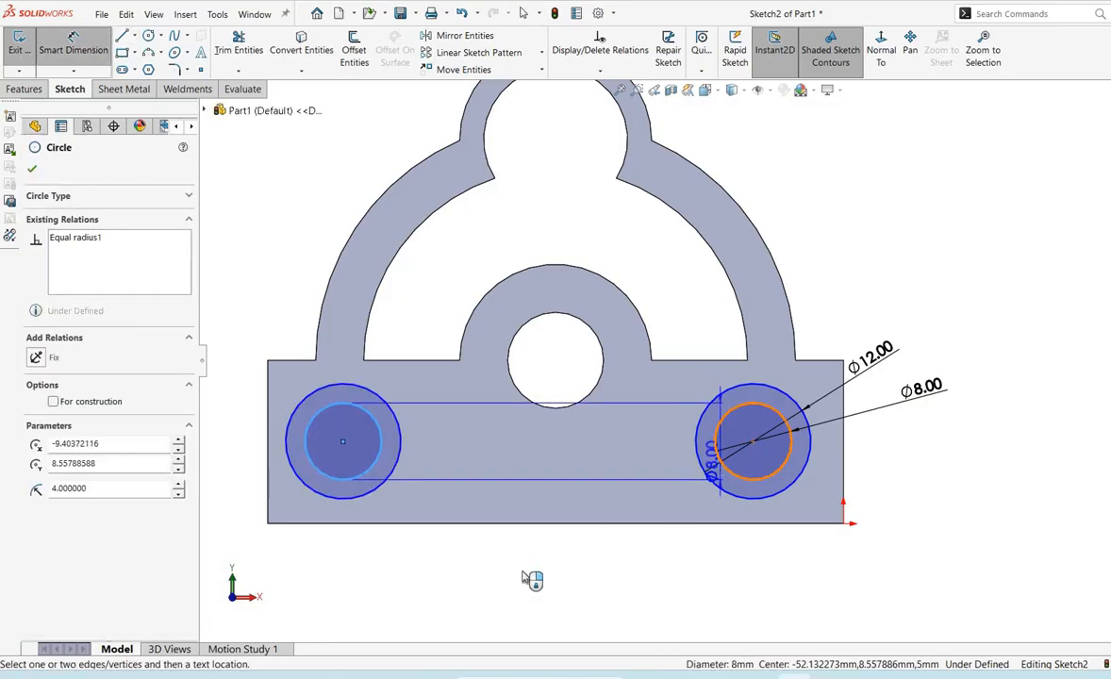
{"action": "key", "text": "alt+Tab"}
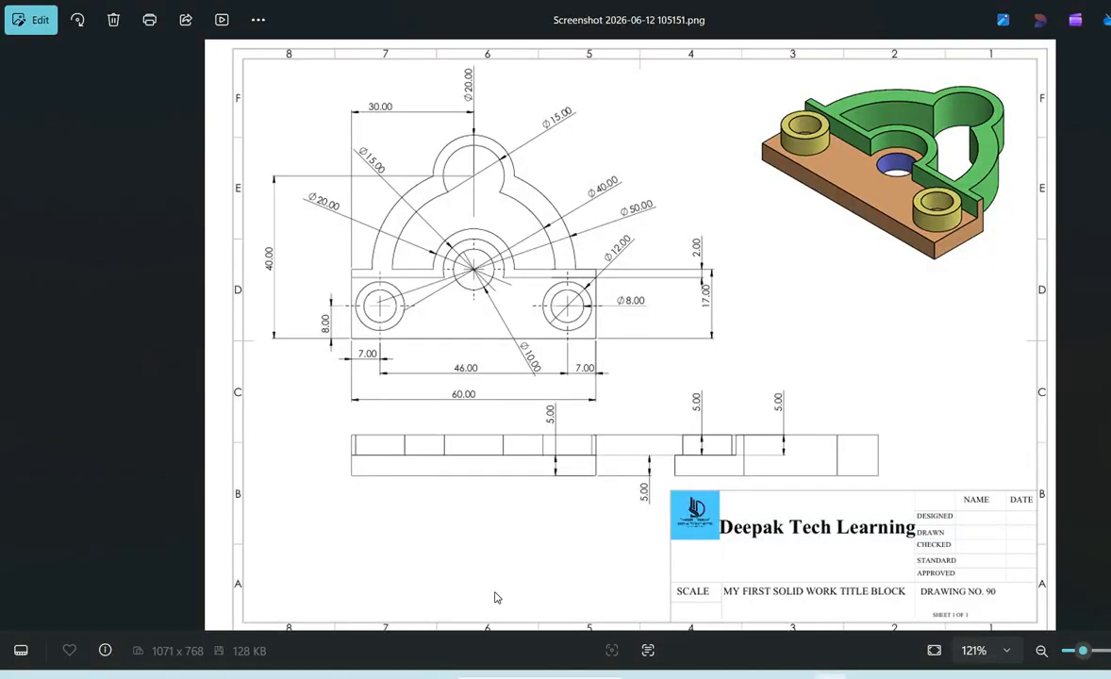
{"action": "key", "text": "alt+Tab"}
{"action": "left_click", "coordinate": [511, 590]}
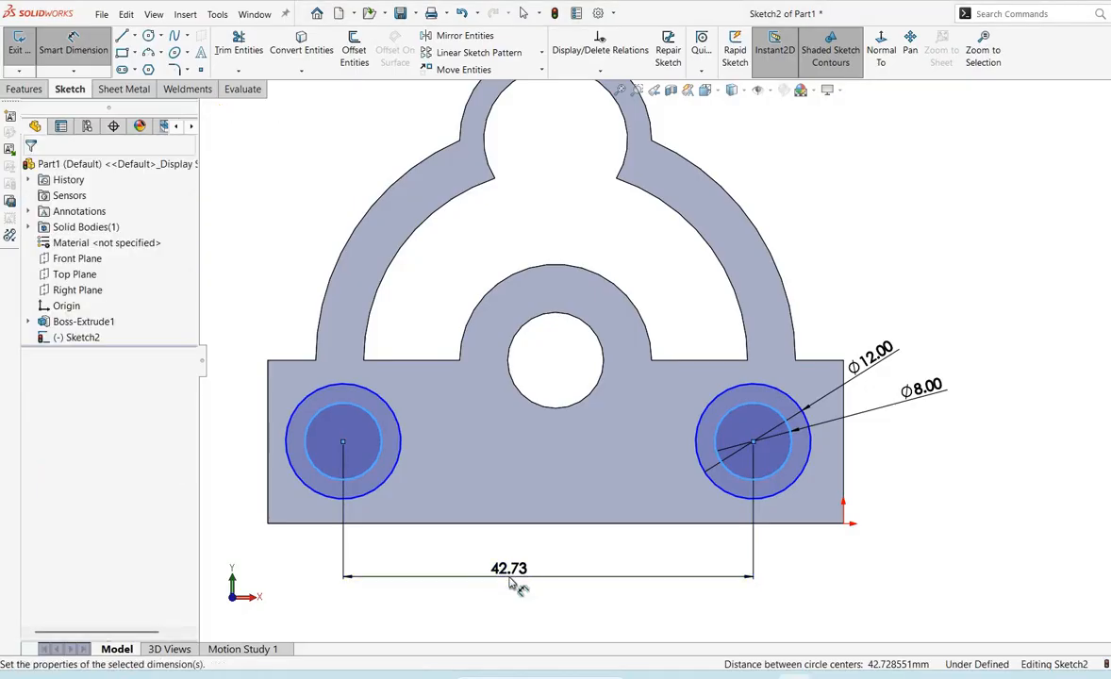
{"action": "type", "text": "46"}
{"action": "key", "text": "Return"}
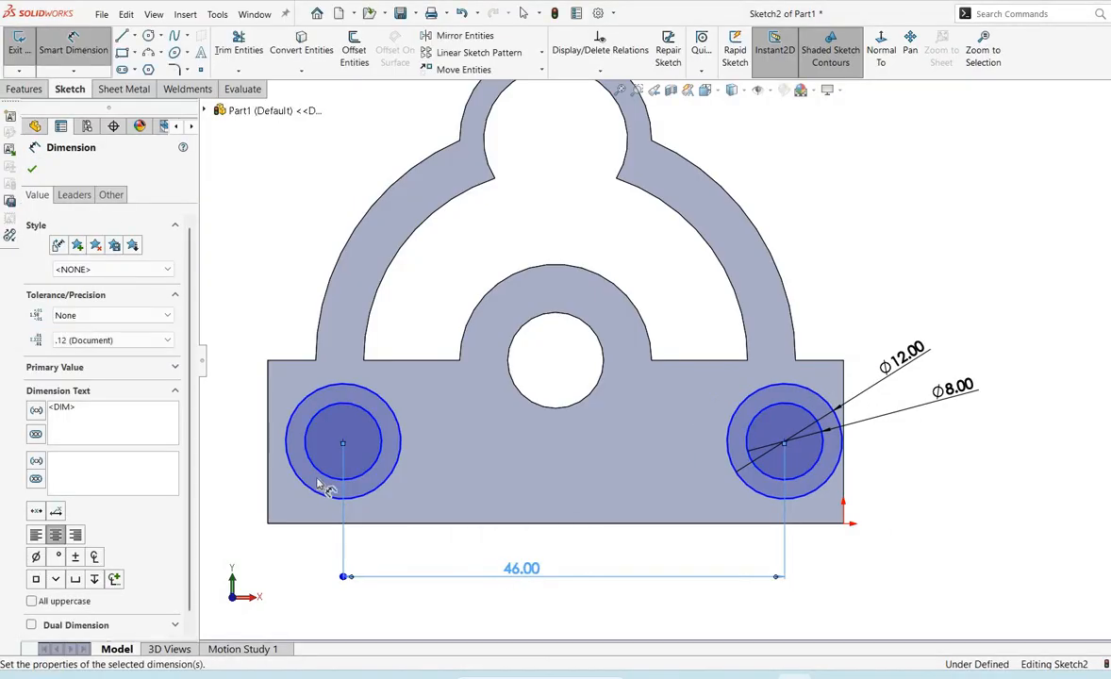
Dimension the left circle pair's centre 7 mm from the base's left edge
{"action": "left_click", "coordinate": [314, 446]}
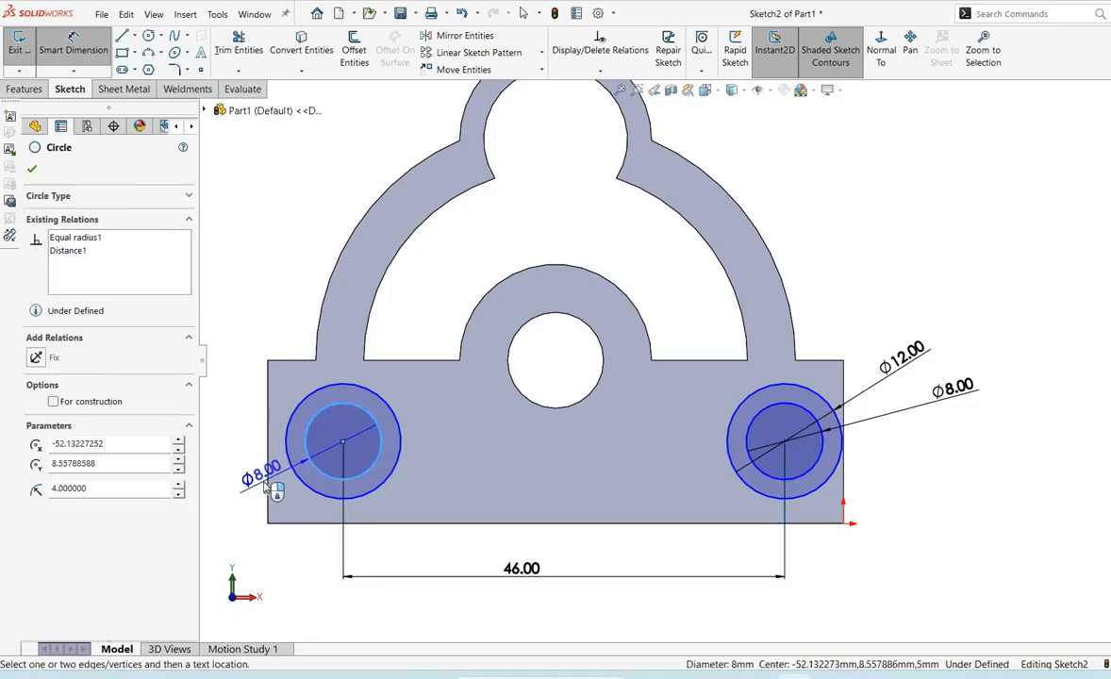
{"action": "left_click", "coordinate": [268, 443]}
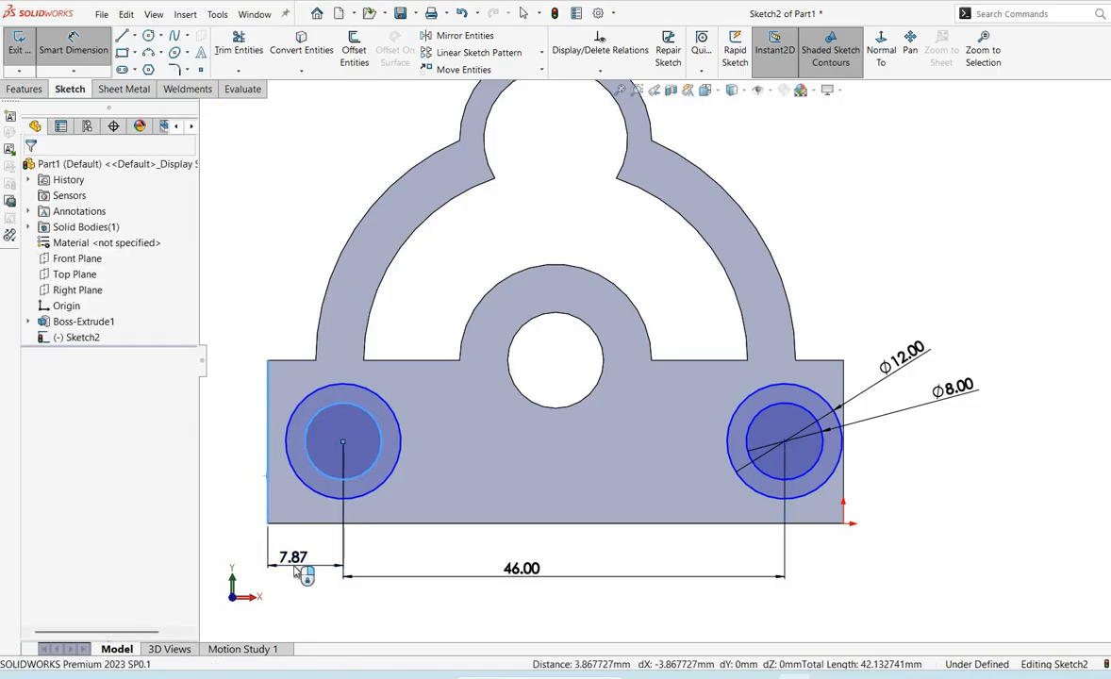
{"action": "left_click", "coordinate": [297, 571]}
{"action": "type", "text": "7"}
{"action": "key", "text": "Return"}
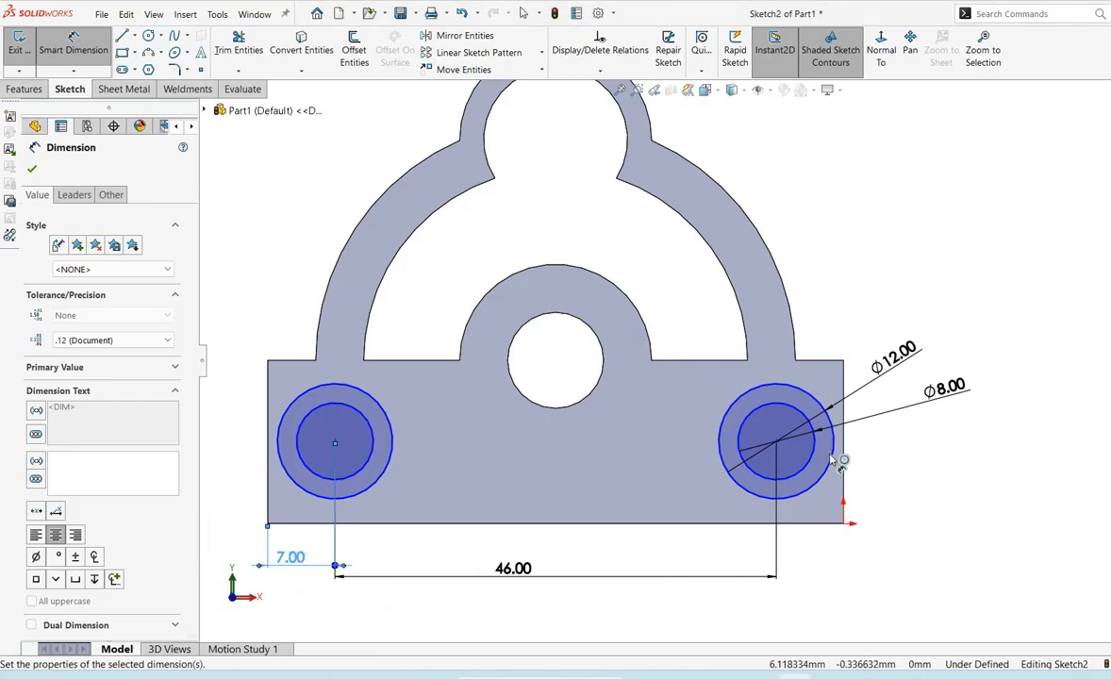
Check the reference drawing and dimension the left circle pair's centre 8 mm above the base's bottom edge
{"action": "left_click", "coordinate": [305, 470]}
{"action": "left_click", "coordinate": [312, 523]}
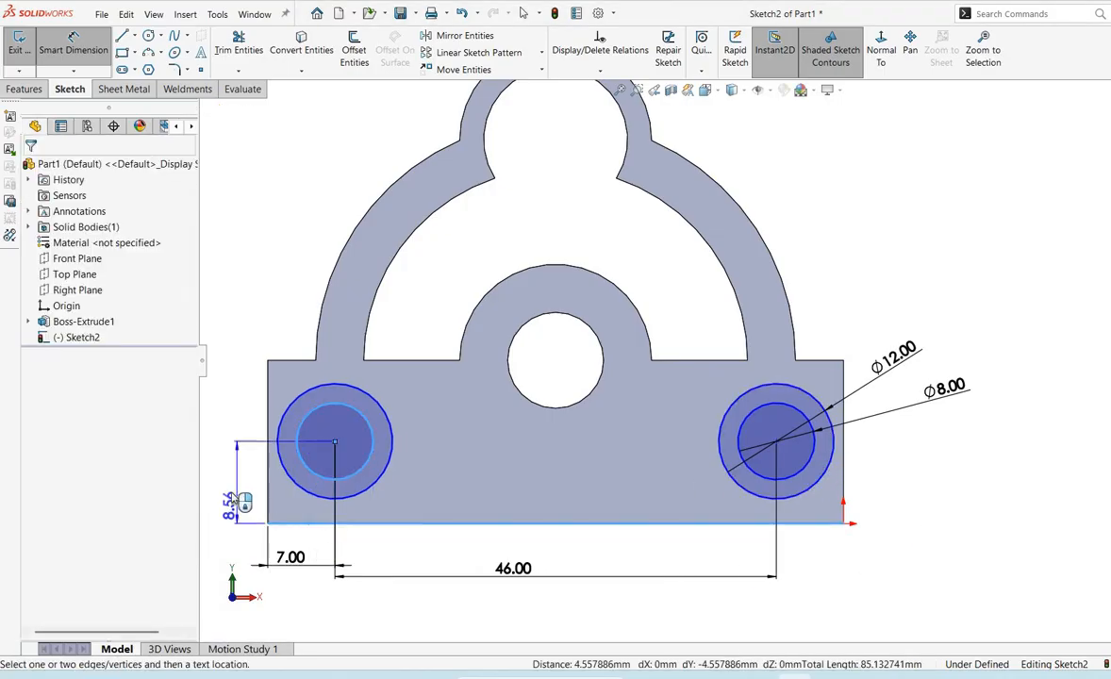
{"action": "key", "text": "alt+Tab"}
{"action": "key", "text": "alt+Tab"}
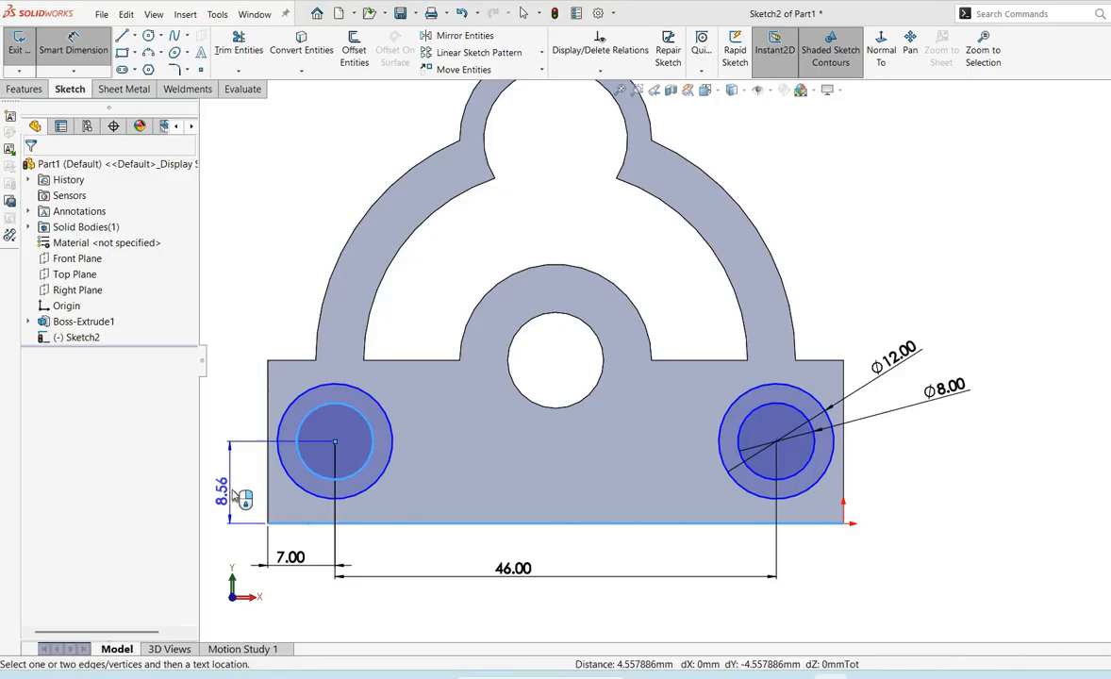
{"action": "left_click", "coordinate": [236, 491]}
{"action": "type", "text": "8"}
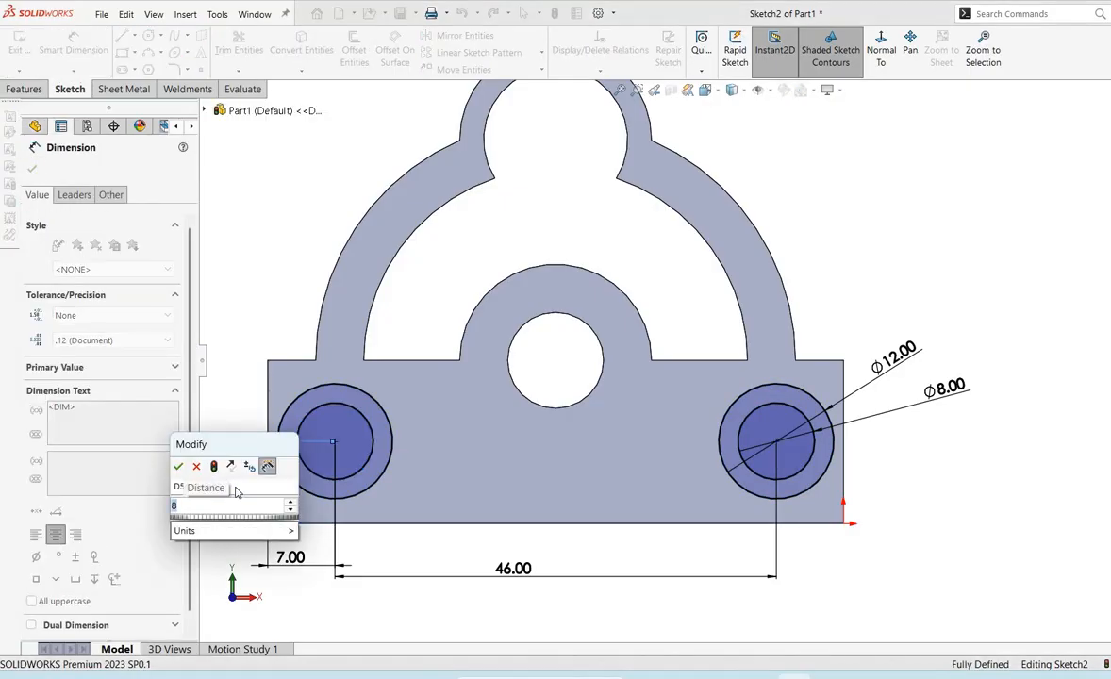
{"action": "key", "text": "Return"}
{"action": "left_click", "coordinate": [33, 170]}
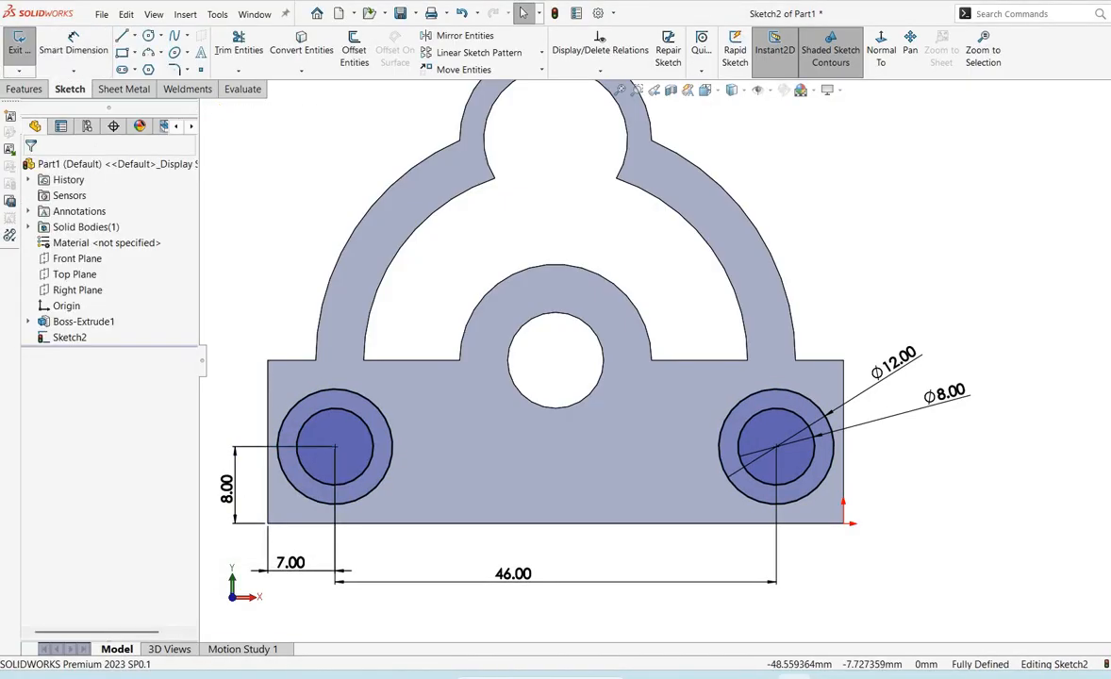
Consult the reference drawing, then convert the arch's outer and inner edges, the central boss's outer arc and the base's top edges into sketch entities
{"action": "key", "text": "alt+Tab"}
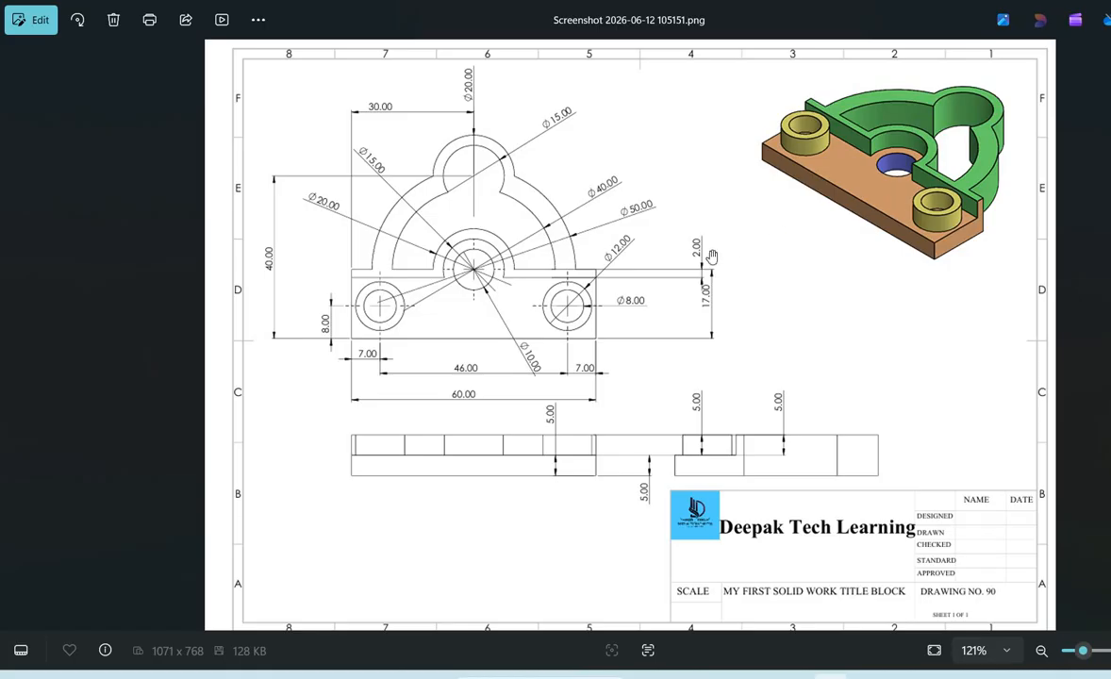
{"action": "key", "text": "alt+Tab"}
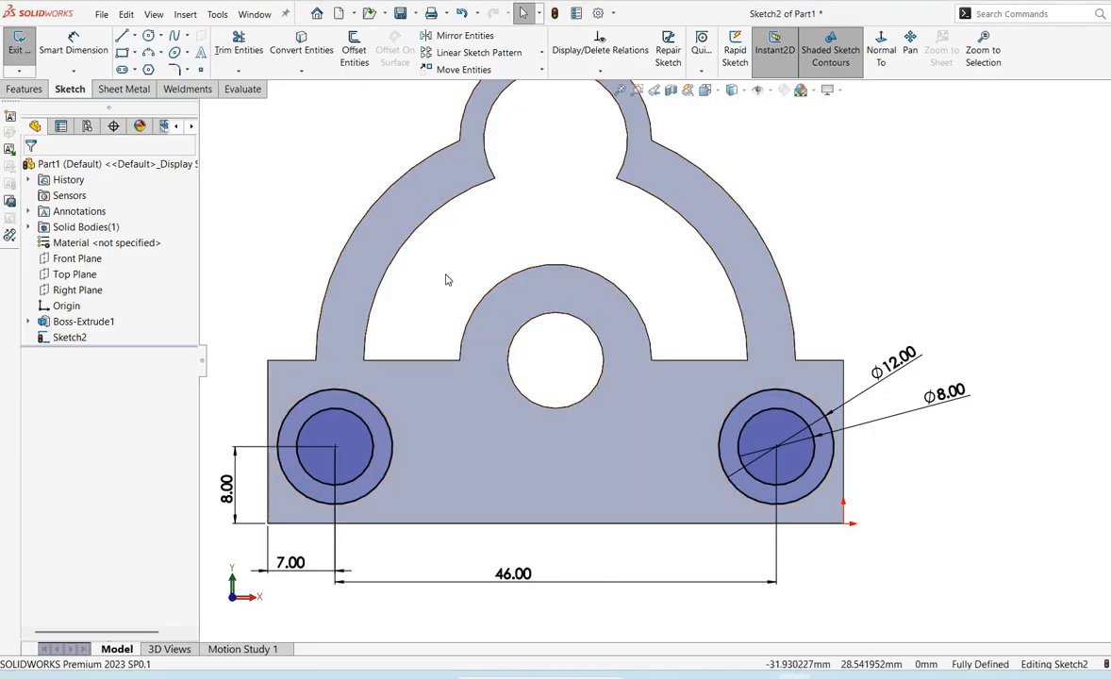
{"action": "left_click", "coordinate": [301, 45]}
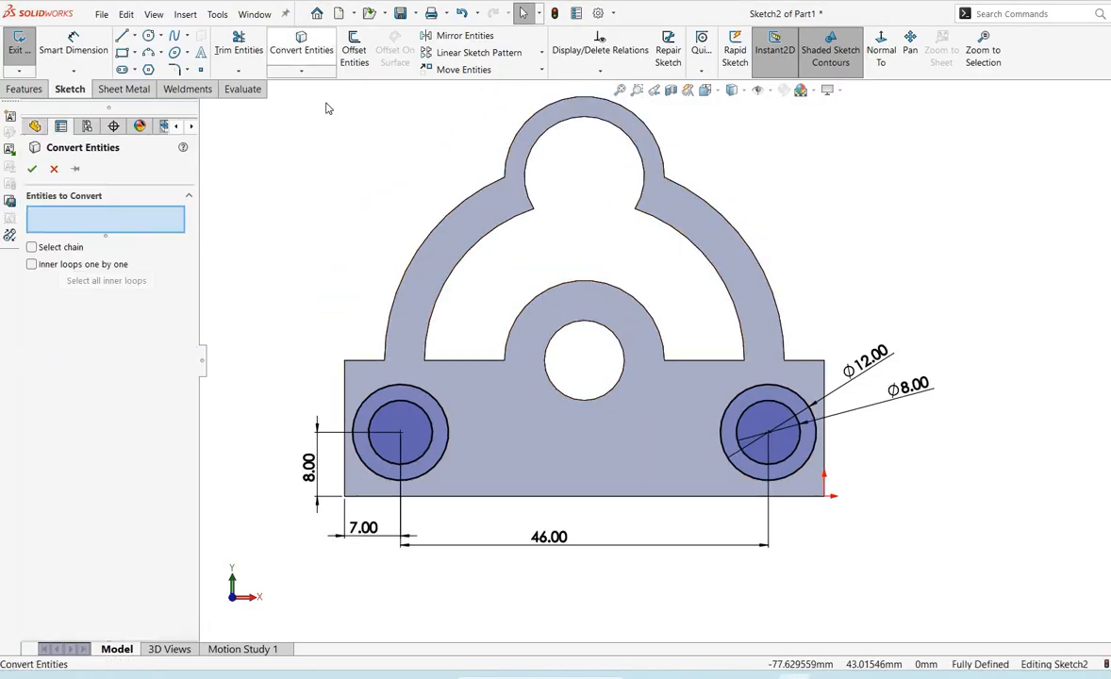
{"action": "left_click", "coordinate": [420, 239]}
{"action": "left_click", "coordinate": [509, 224]}
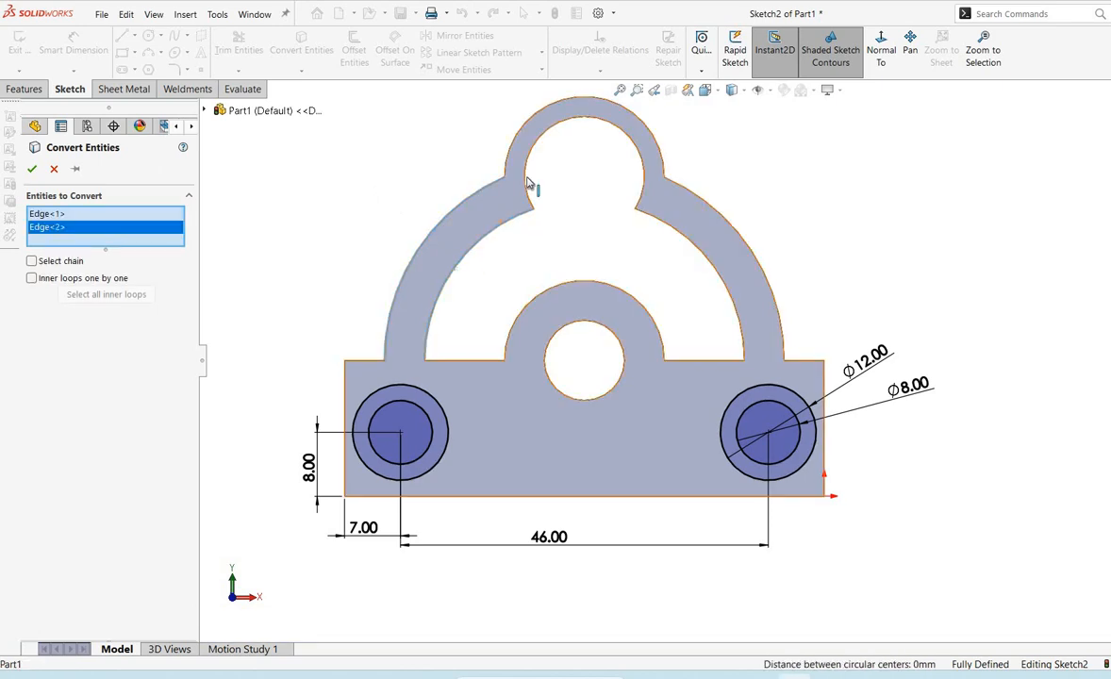
{"action": "left_click", "coordinate": [526, 175]}
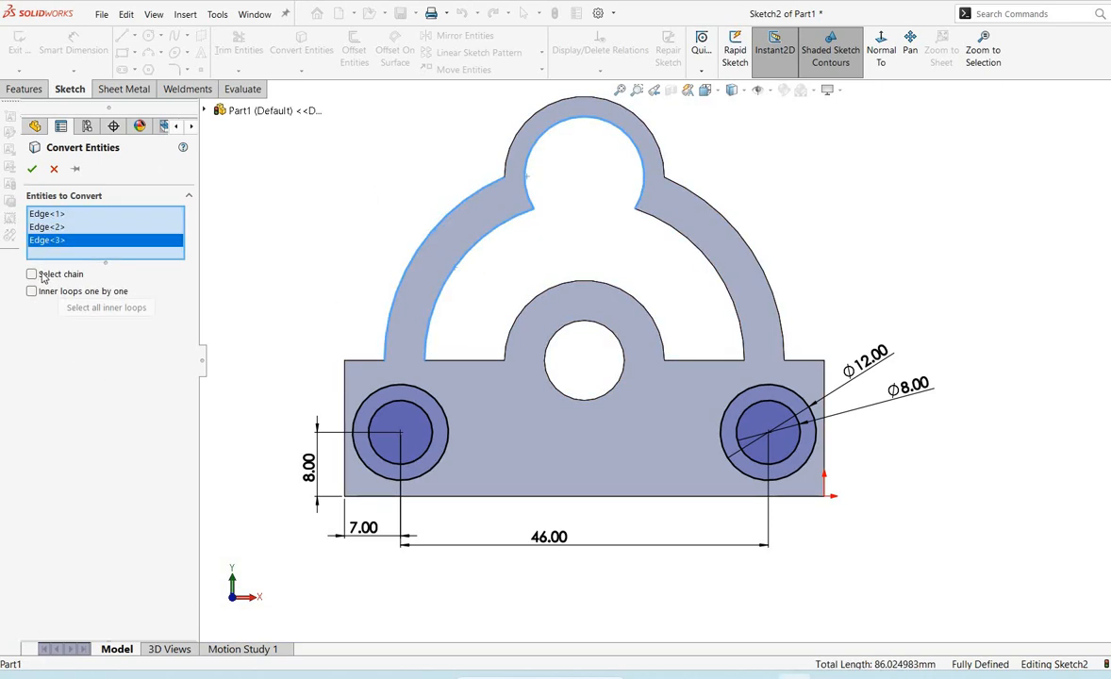
{"action": "left_click", "coordinate": [528, 123]}
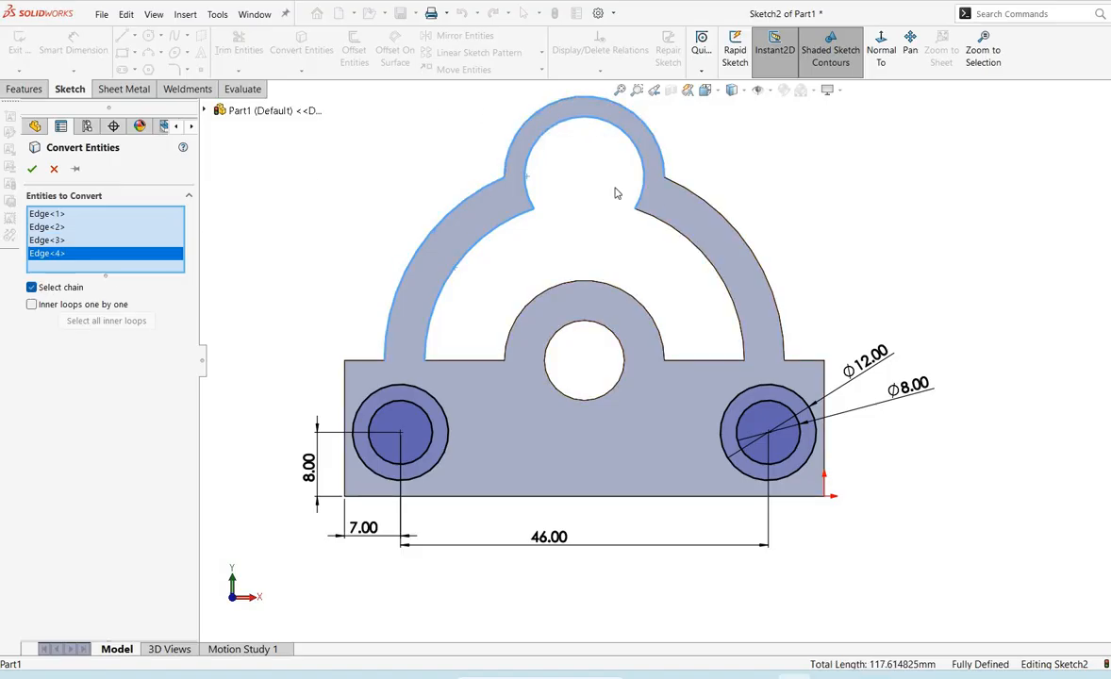
{"action": "left_click", "coordinate": [679, 190]}
{"action": "left_click", "coordinate": [688, 237]}
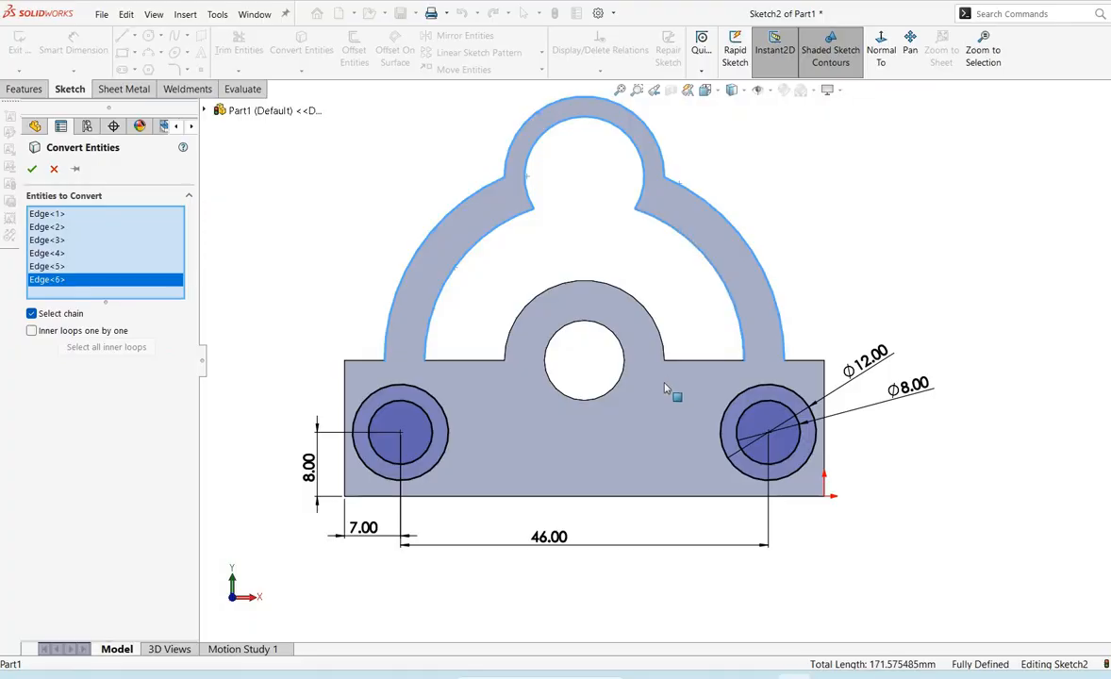
{"action": "left_click", "coordinate": [703, 360]}
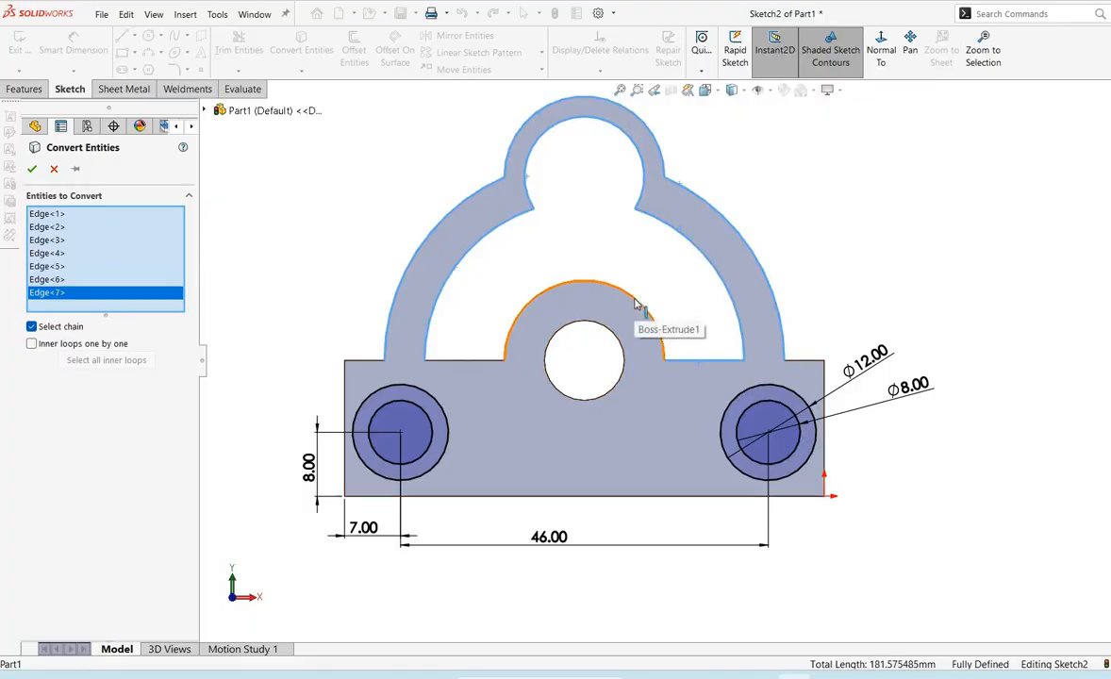
{"action": "left_click", "coordinate": [638, 305]}
{"action": "left_click", "coordinate": [471, 361]}
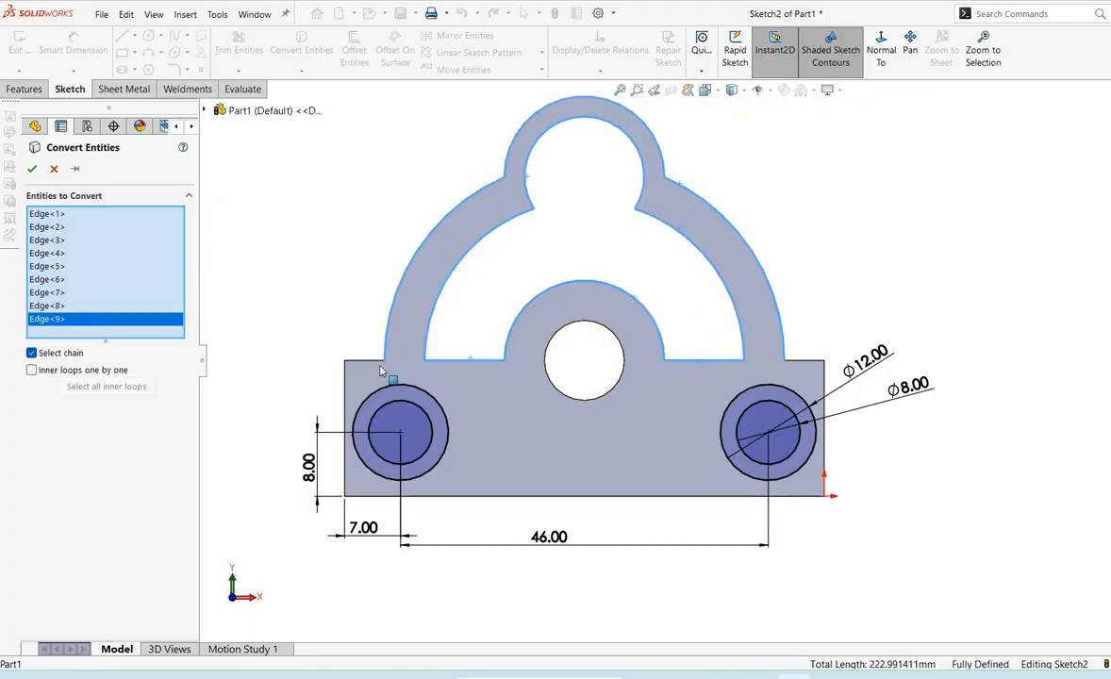
{"action": "left_click", "coordinate": [371, 360]}
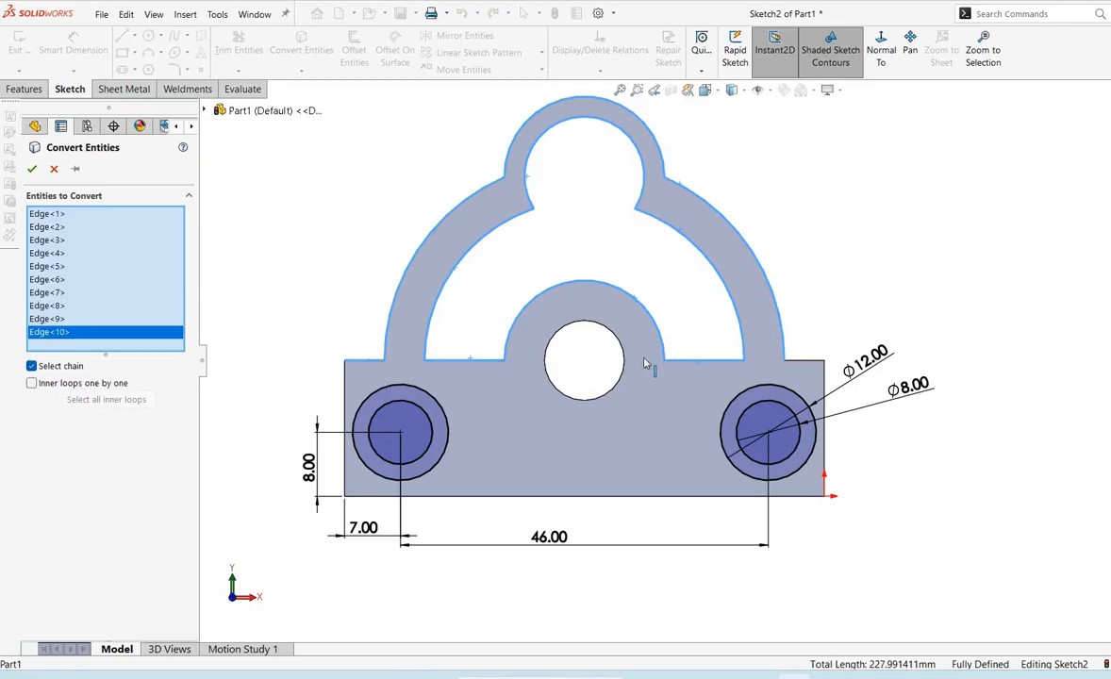
{"action": "left_click", "coordinate": [786, 374]}
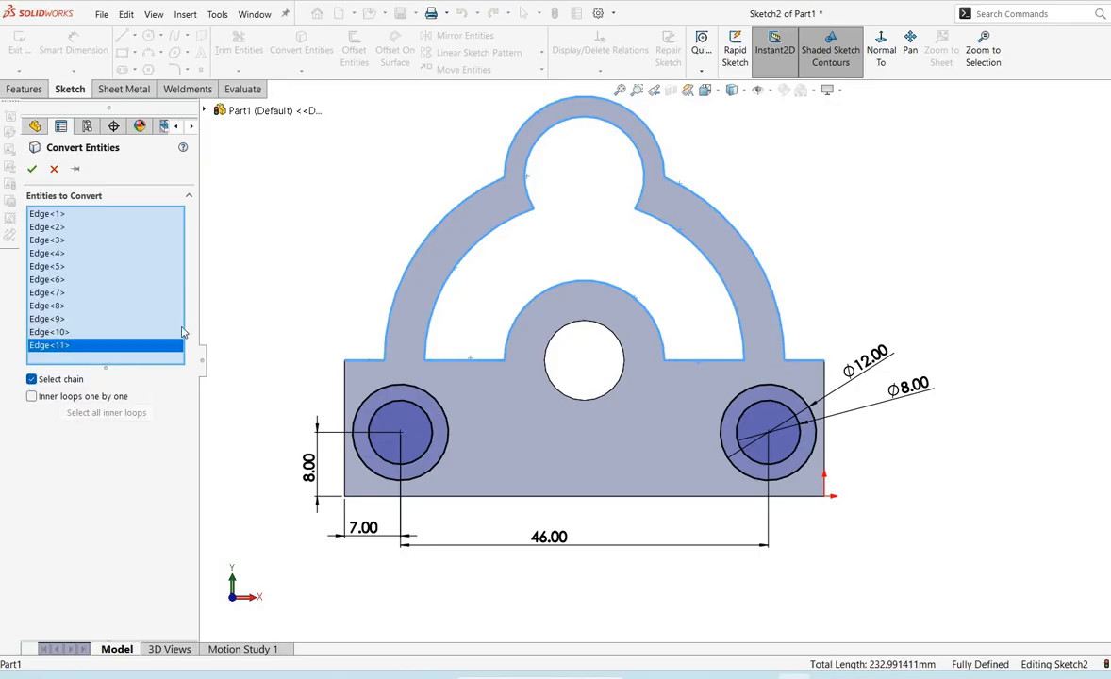
{"action": "left_click", "coordinate": [32, 168]}
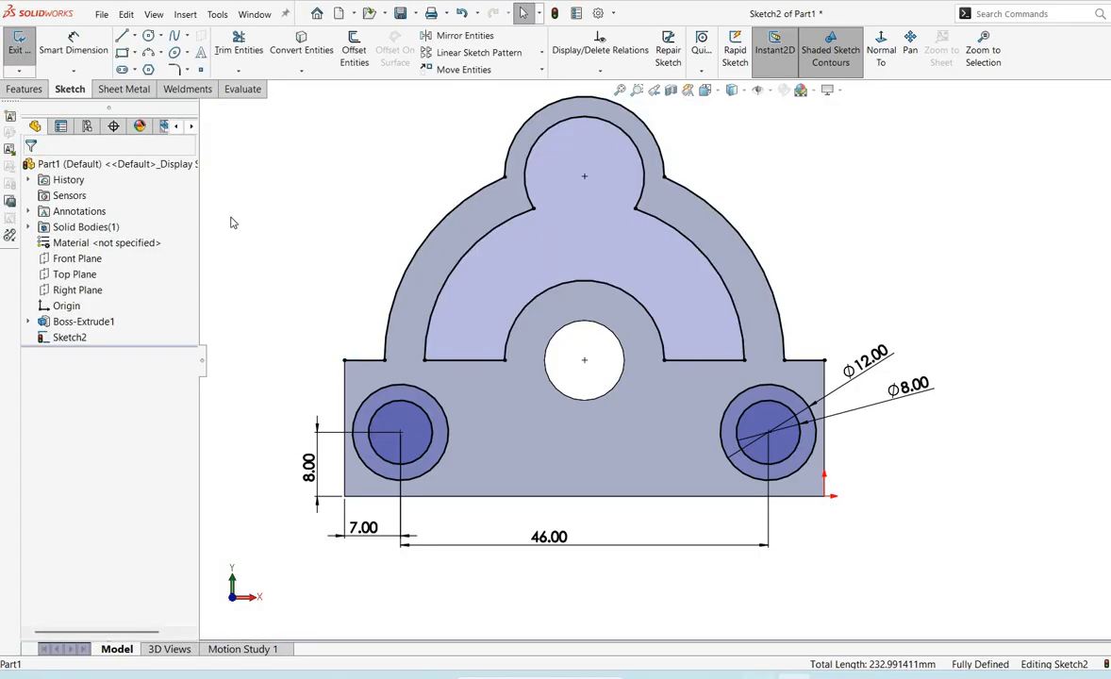
Sketch a 60 mm horizontal line just below the base's top edge, spanning from its left edge to its right edge
{"action": "left_click", "coordinate": [123, 38]}
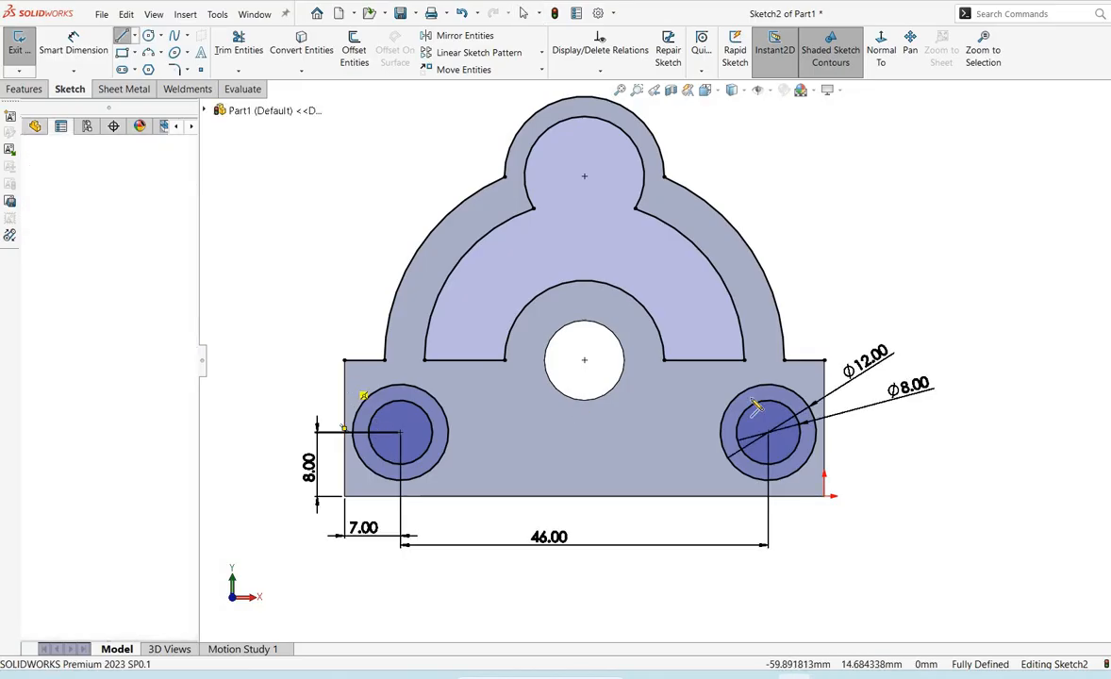
{"action": "left_click", "coordinate": [344, 378]}
{"action": "left_click", "coordinate": [824, 378]}
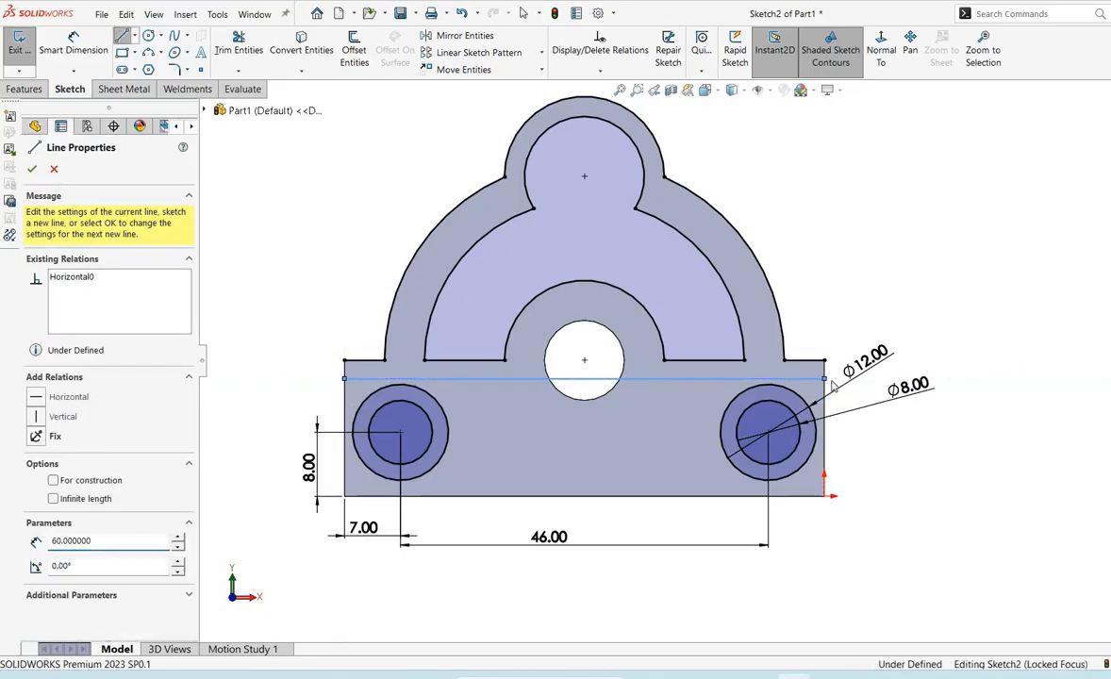
{"action": "right_click", "coordinate": [833, 382]}
{"action": "left_click", "coordinate": [865, 390]}
Dimension the horizontal line 2 mm below the base's top edge
{"action": "right_click", "coordinate": [903, 295]}
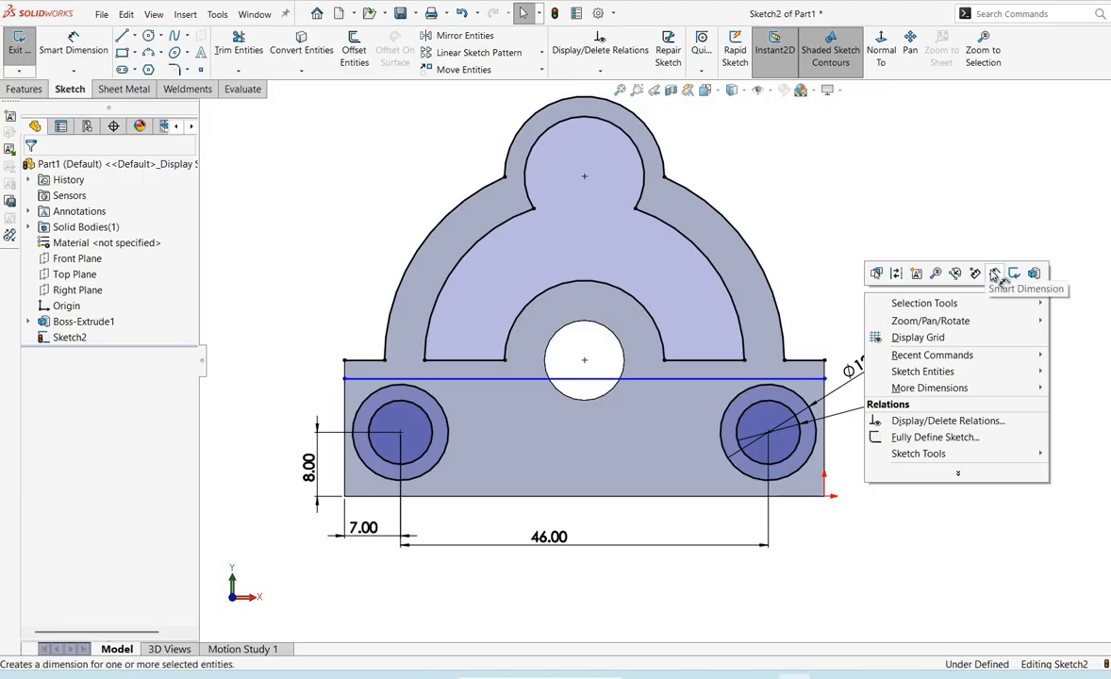
{"action": "left_click", "coordinate": [996, 273]}
{"action": "left_click", "coordinate": [367, 362]}
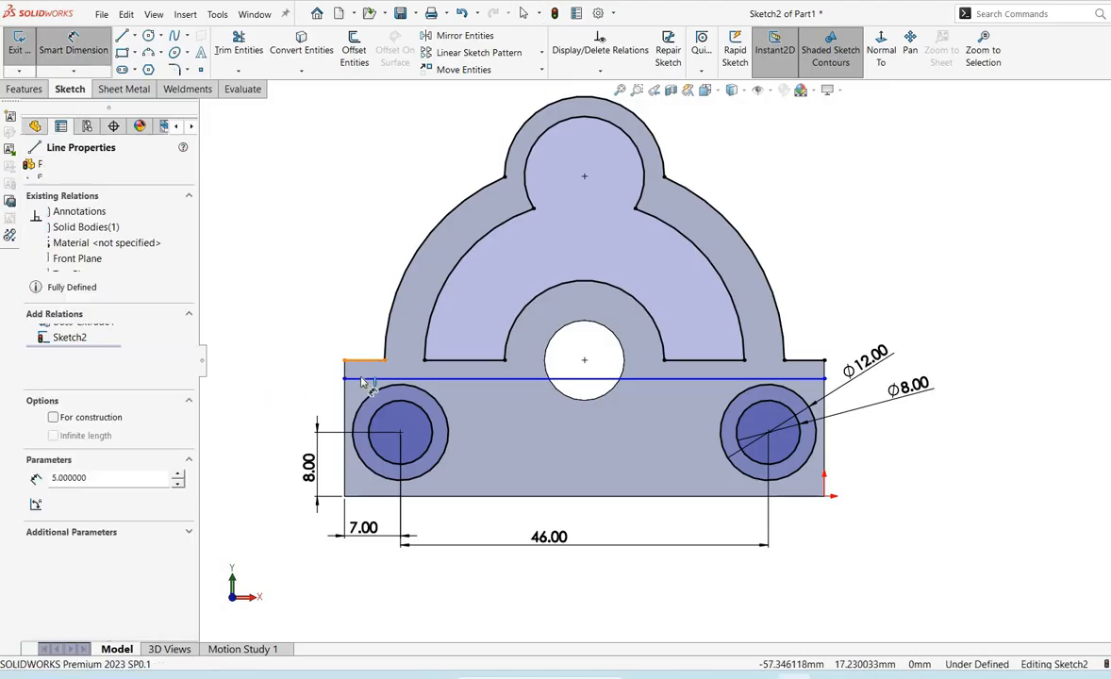
{"action": "left_click", "coordinate": [363, 379]}
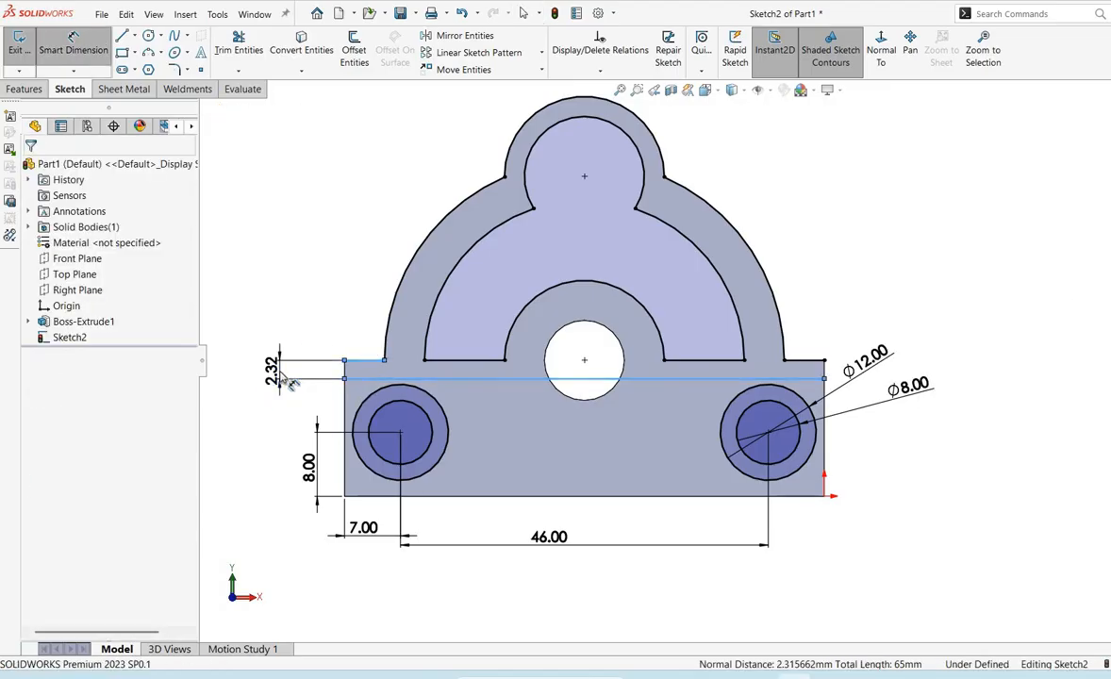
{"action": "left_click", "coordinate": [287, 382]}
{"action": "type", "text": "2"}
{"action": "key", "text": "Return"}
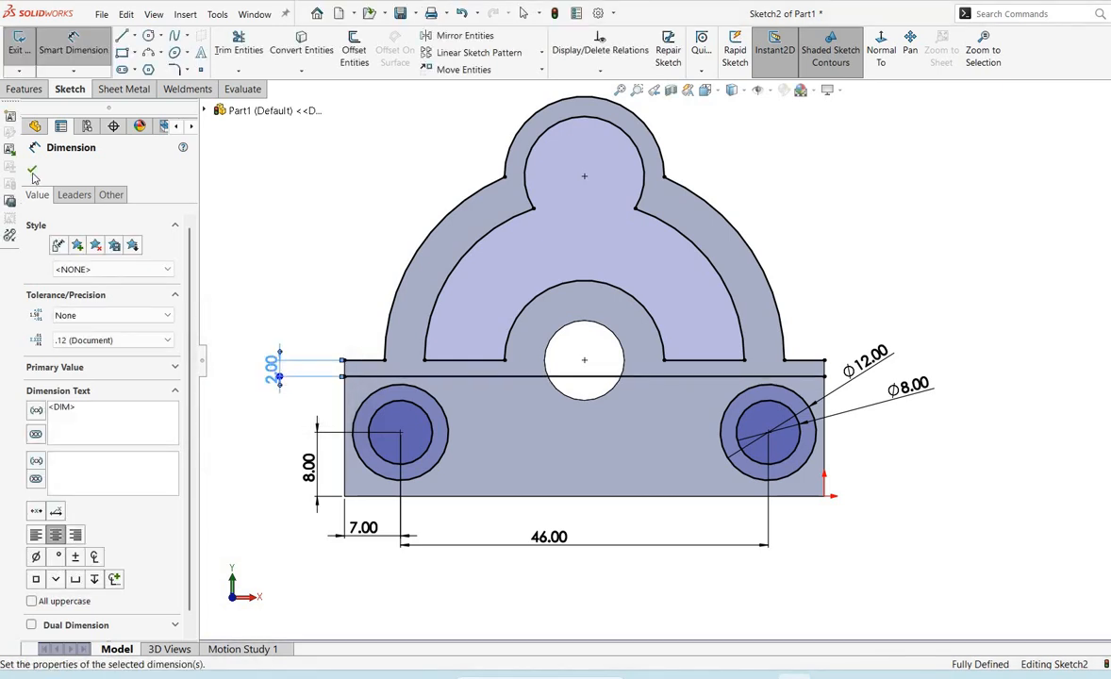
{"action": "left_click", "coordinate": [33, 171]}
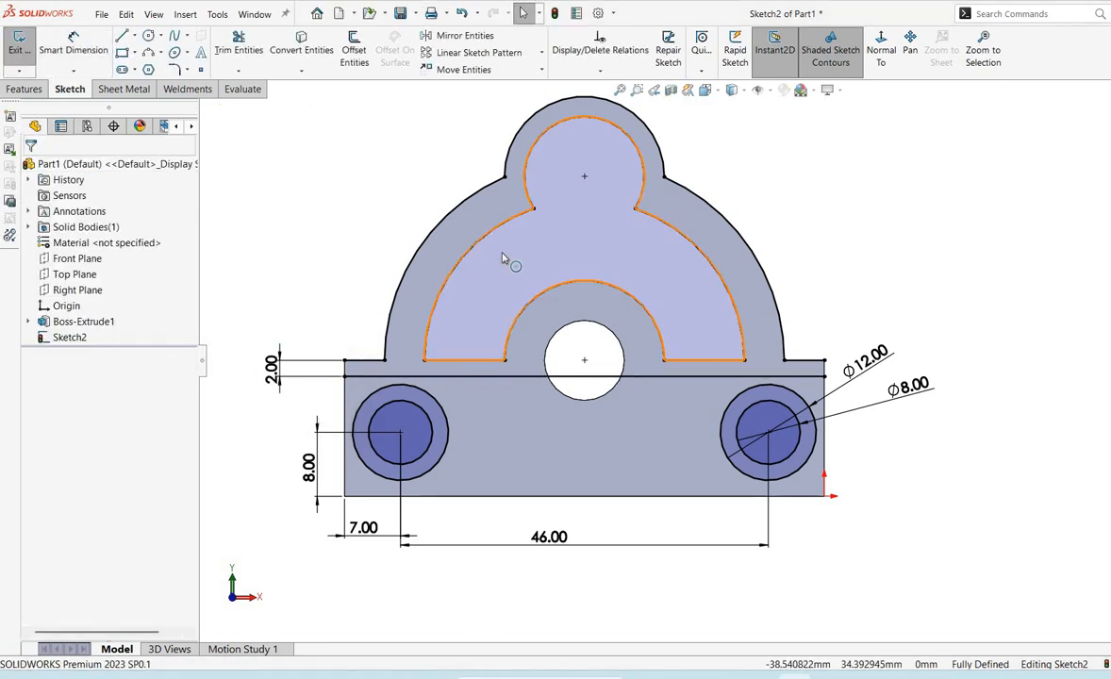
Sketch a 2 mm vertical line closing the narrow strip between the base's top edge and the horizontal line at the left end
{"action": "scroll", "coordinate": [503, 259], "scroll_direction": "down", "scroll_amount": 3}
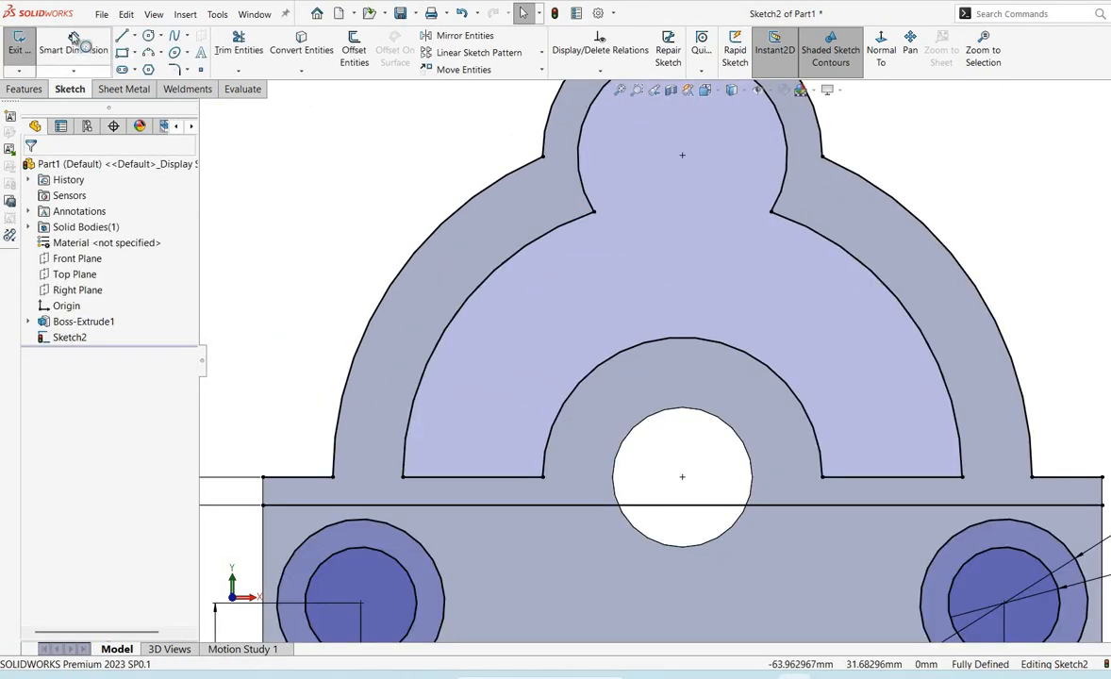
{"action": "left_click", "coordinate": [263, 476]}
{"action": "left_click", "coordinate": [263, 504]}
{"action": "left_click", "coordinate": [263, 506]}
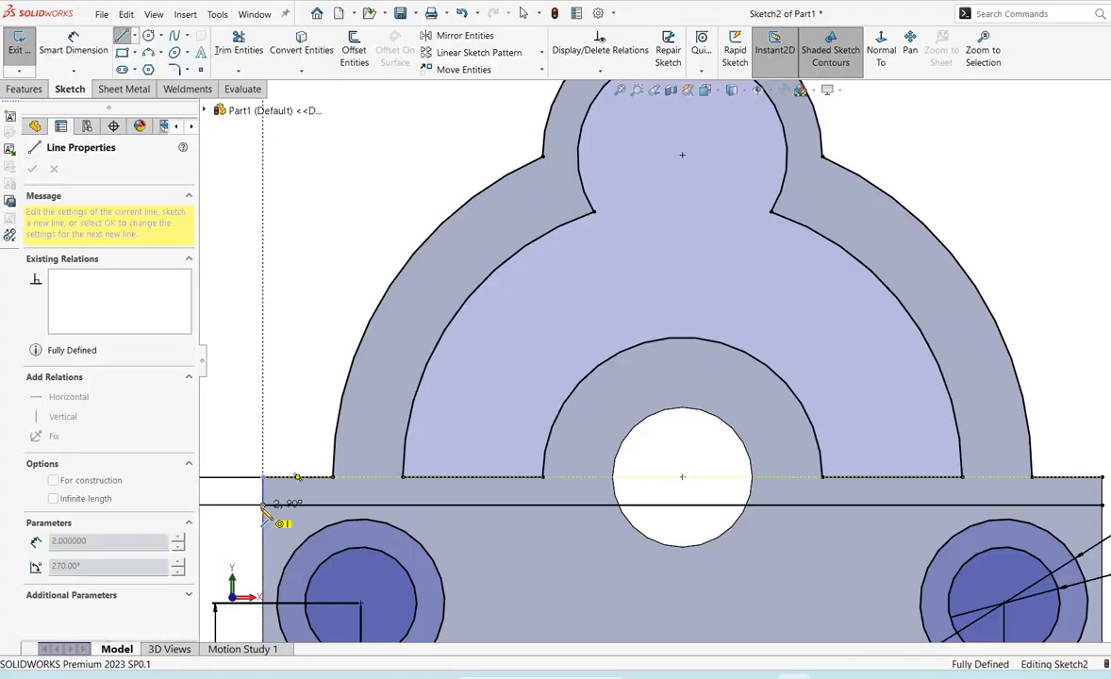
{"action": "right_click", "coordinate": [264, 506]}
{"action": "left_click", "coordinate": [307, 520]}
Sketch a vertical line closing the strip between the base's top edge and the horizontal line at the right end
{"action": "scroll", "coordinate": [820, 460], "scroll_direction": "up", "scroll_amount": 4}
{"action": "scroll", "coordinate": [820, 459], "scroll_direction": "down", "scroll_amount": 5}
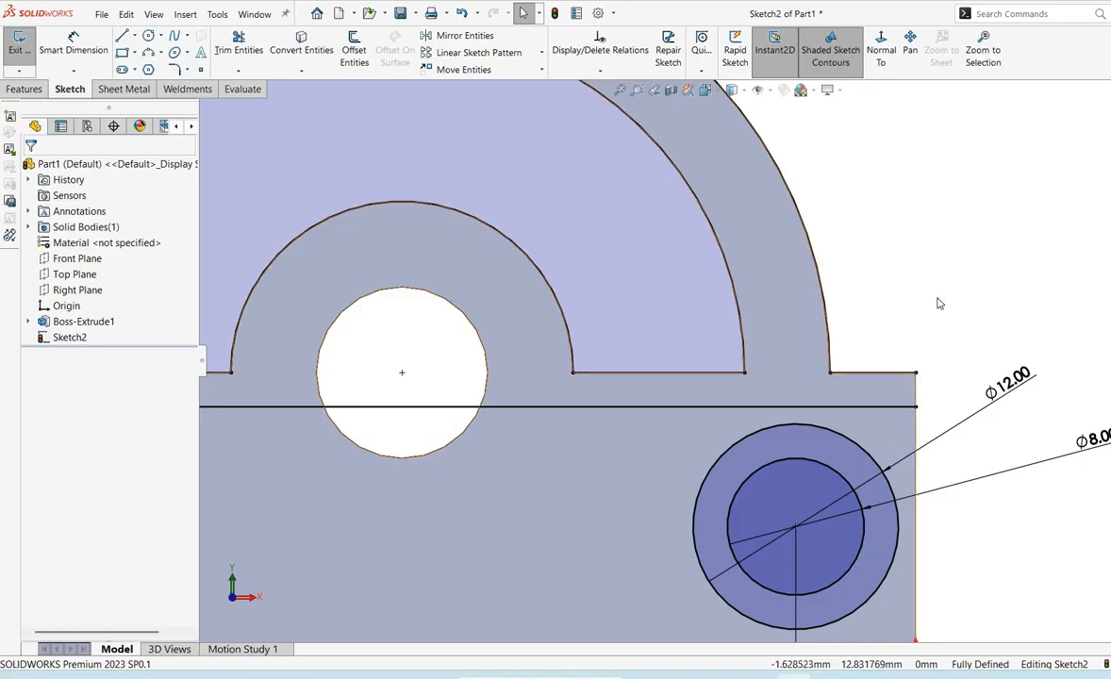
{"action": "key", "text": "l"}
{"action": "left_click", "coordinate": [915, 373]}
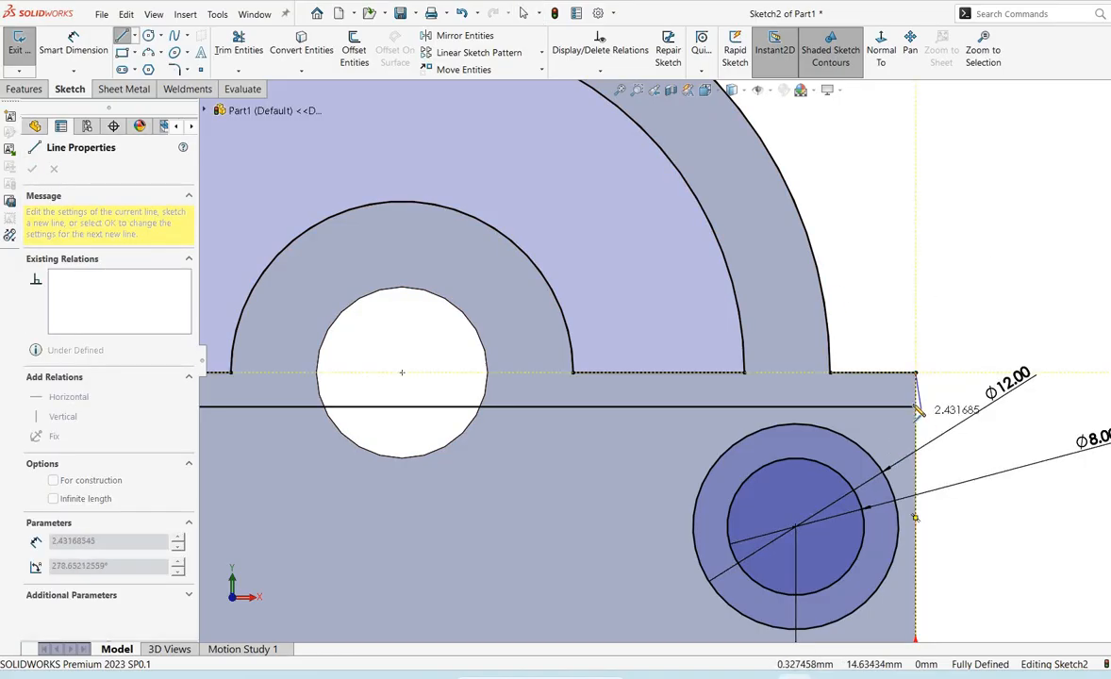
{"action": "left_click", "coordinate": [916, 407]}
{"action": "right_click", "coordinate": [921, 411]}
{"action": "left_click", "coordinate": [924, 414]}
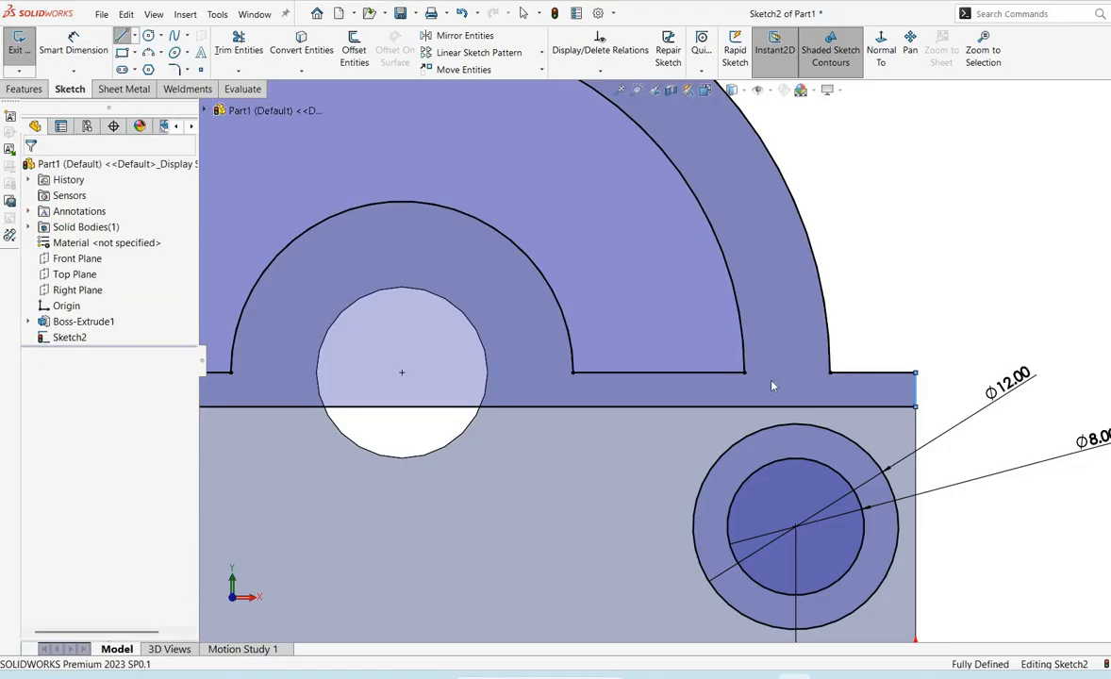
Check the reference drawing, then sketch a circle about 15.8 mm in diameter concentric with the central hole
{"action": "scroll", "coordinate": [721, 356], "scroll_direction": "up", "scroll_amount": 6}
{"action": "scroll", "coordinate": [619, 321], "scroll_direction": "down", "scroll_amount": 2}
{"action": "key", "text": "alt+Tab"}
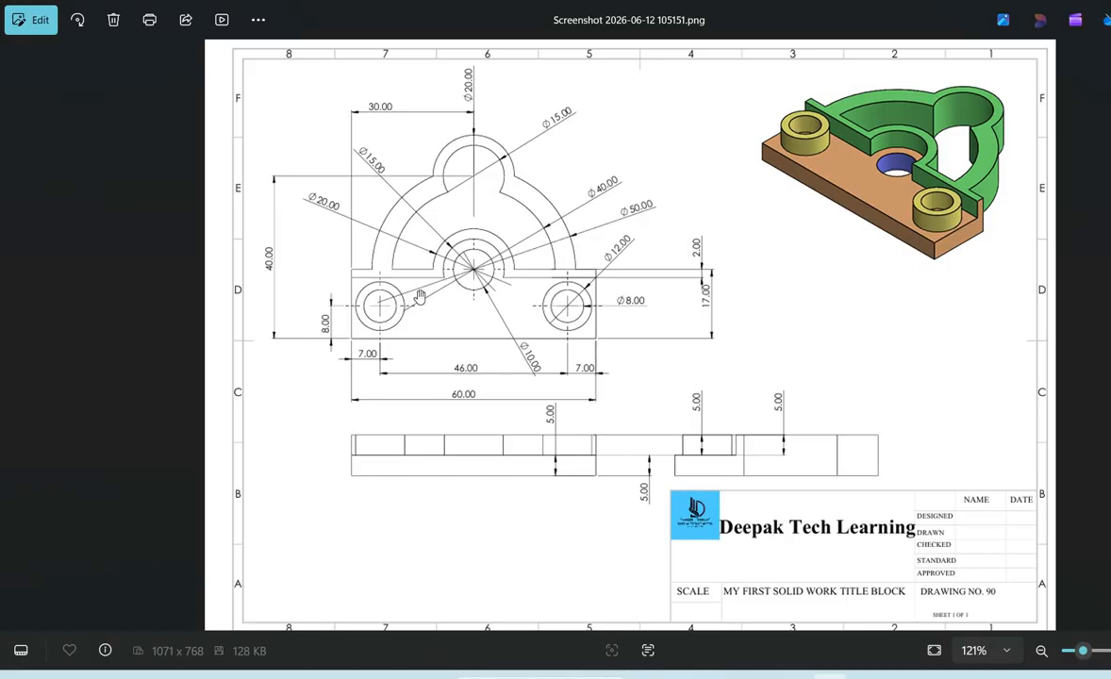
{"action": "key", "text": "alt+Tab"}
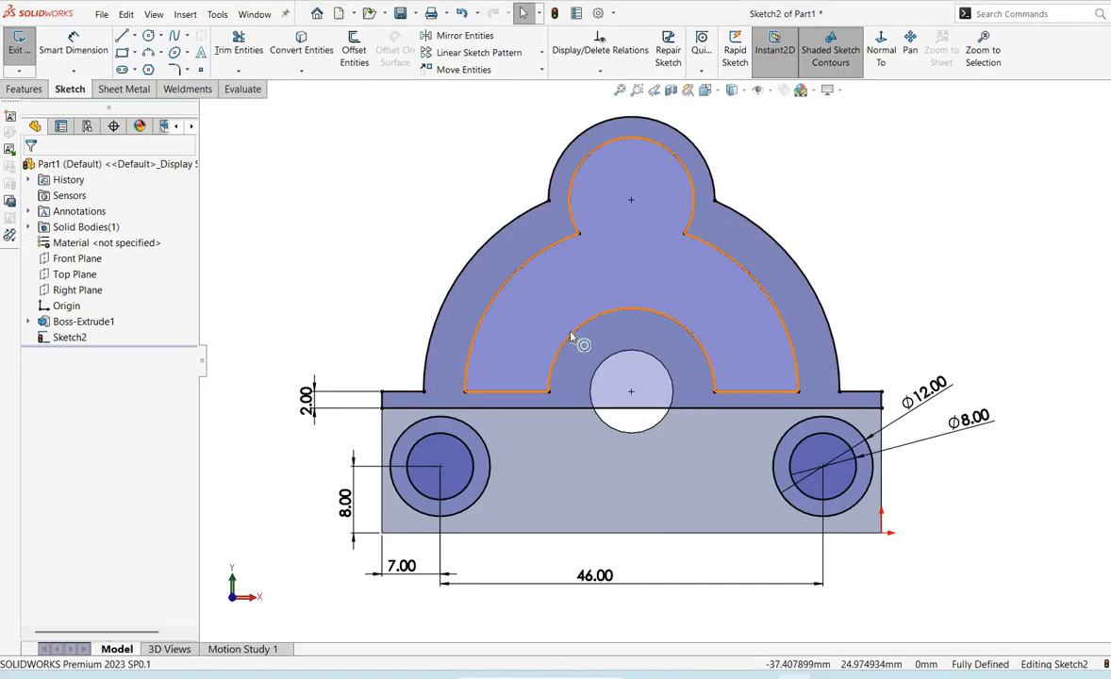
{"action": "key", "text": "alt+Tab"}
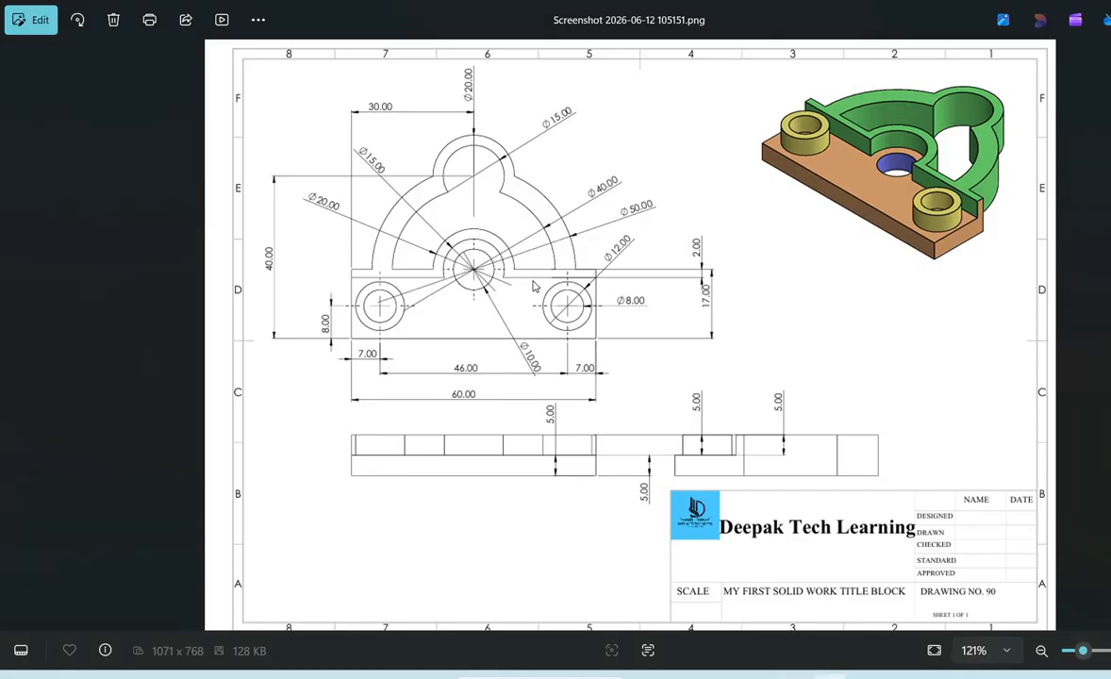
{"action": "key", "text": "alt+Tab"}
{"action": "left_click", "coordinate": [149, 36]}
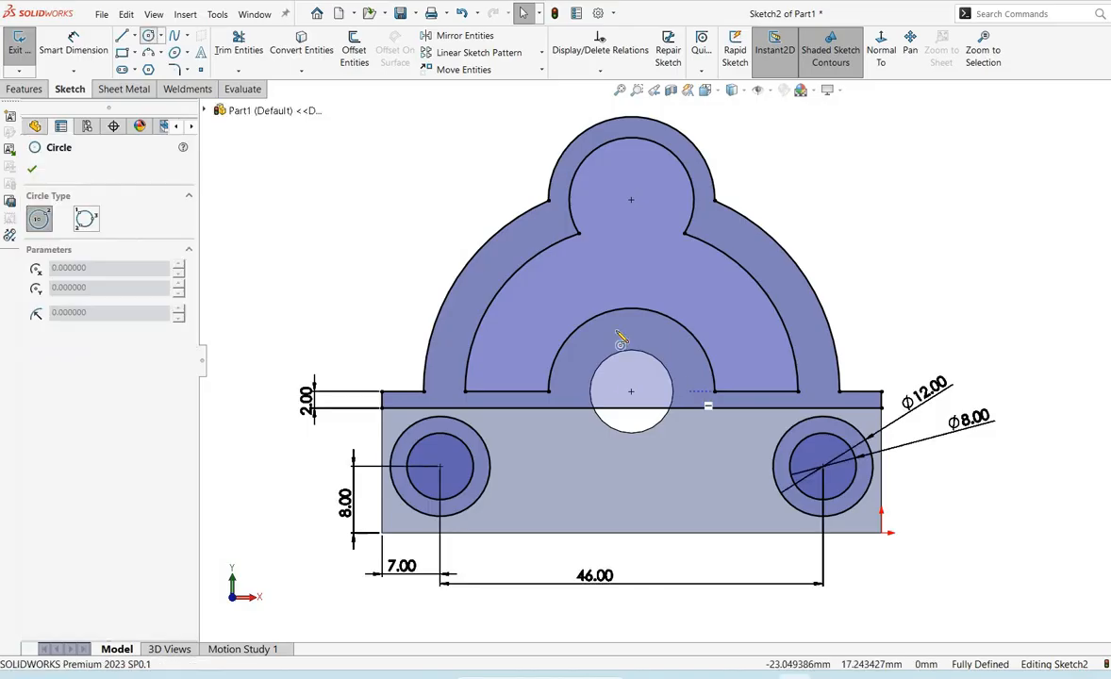
{"action": "left_click", "coordinate": [631, 392]}
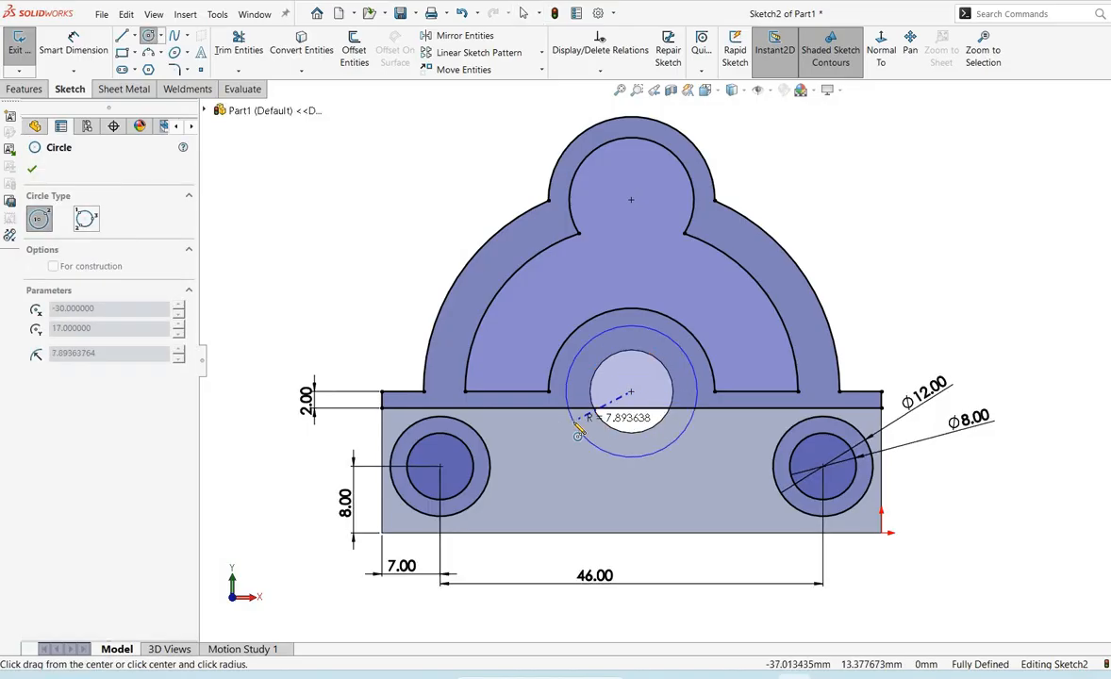
{"action": "left_click", "coordinate": [578, 429]}
Dimension the new circle around the central hole to a 15 mm diameter
{"action": "right_click", "coordinate": [578, 429]}
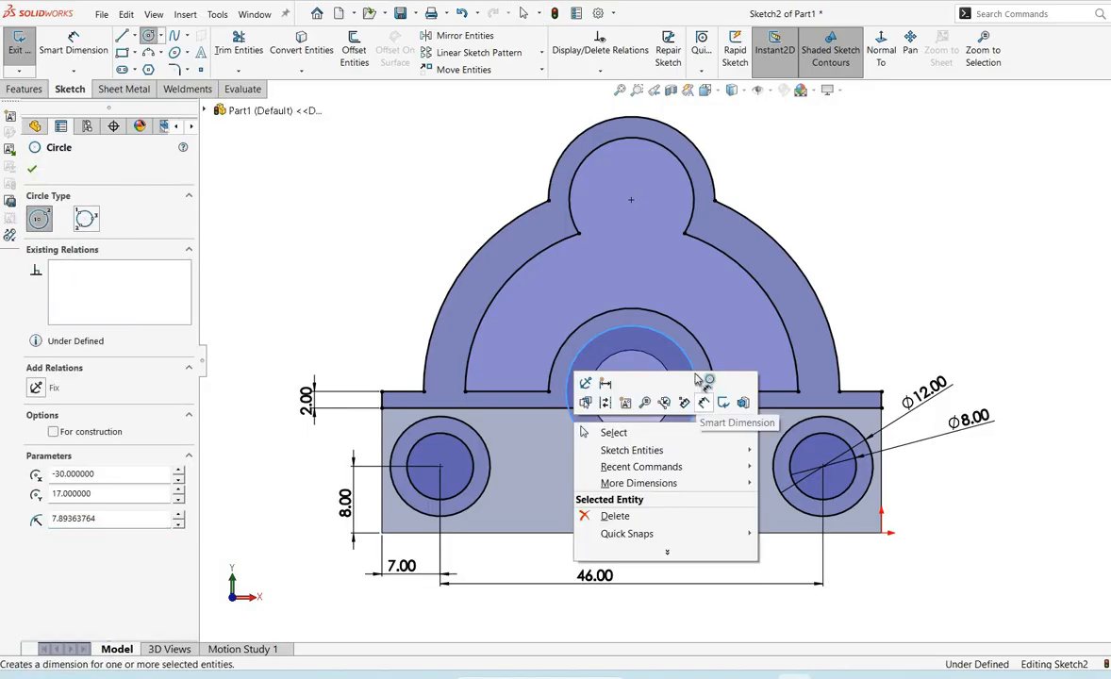
{"action": "left_click", "coordinate": [702, 403]}
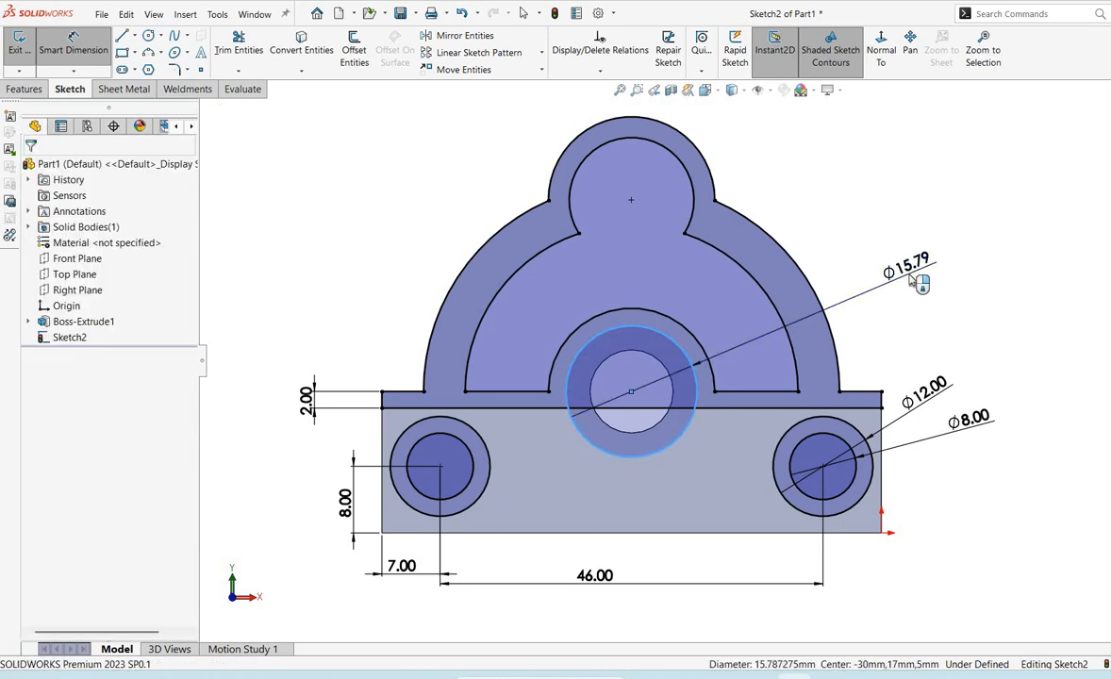
{"action": "left_click", "coordinate": [911, 281]}
{"action": "type", "text": "15"}
{"action": "key", "text": "Return"}
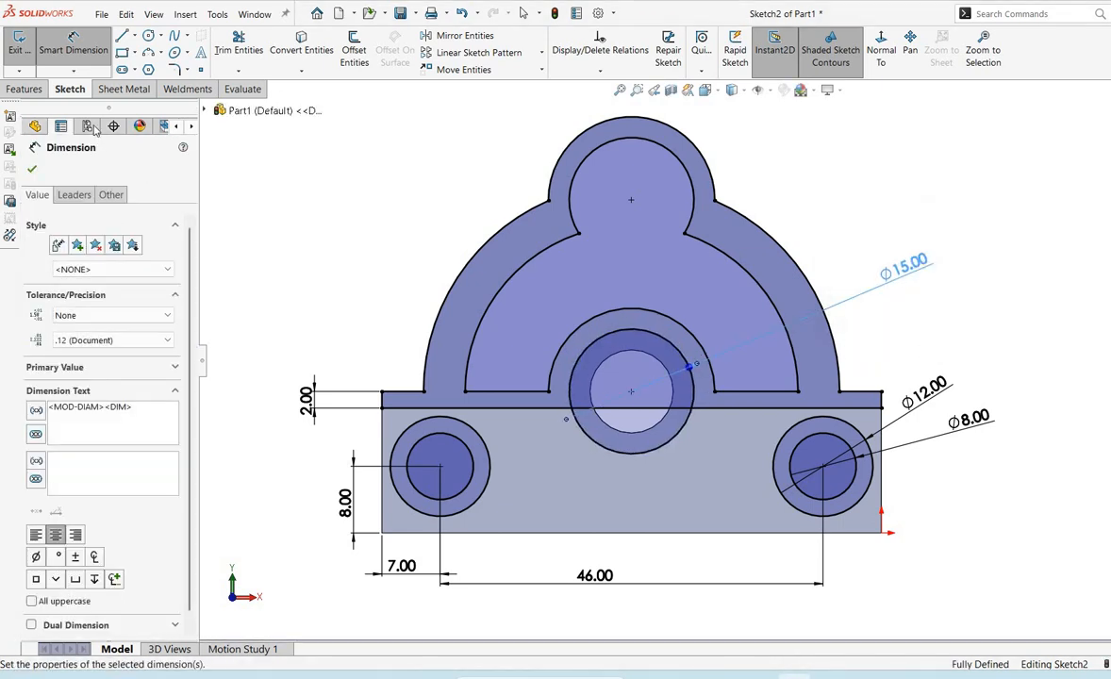
{"action": "left_click", "coordinate": [31, 169]}
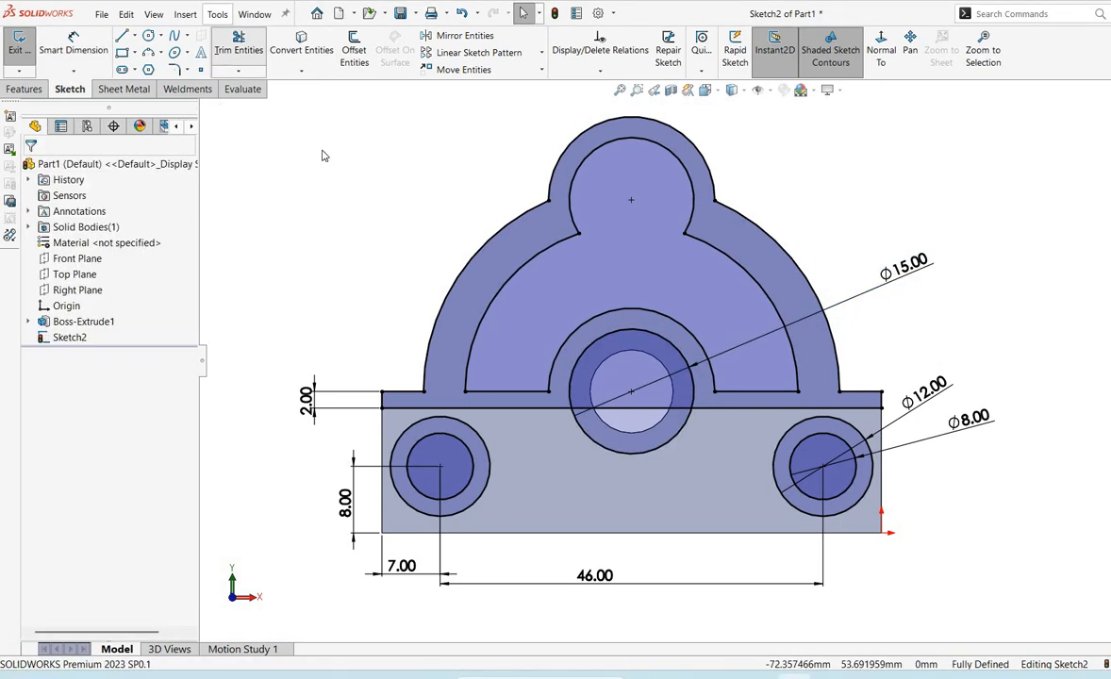
Trim away the central circle's arc below the horizontal line and the line segment crossing inside the circle
{"action": "scroll", "coordinate": [681, 453], "scroll_direction": "down", "scroll_amount": 2}
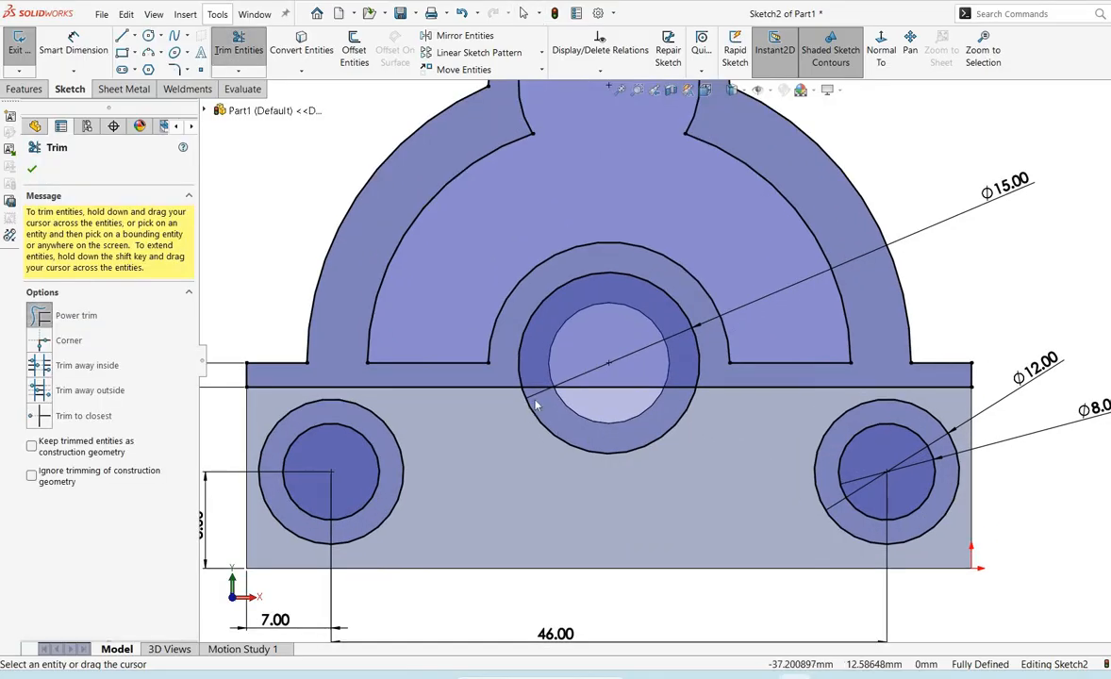
{"action": "left_click_drag", "start_coordinate": [534, 405], "coordinate": [576, 377]}
{"action": "key", "text": "f"}
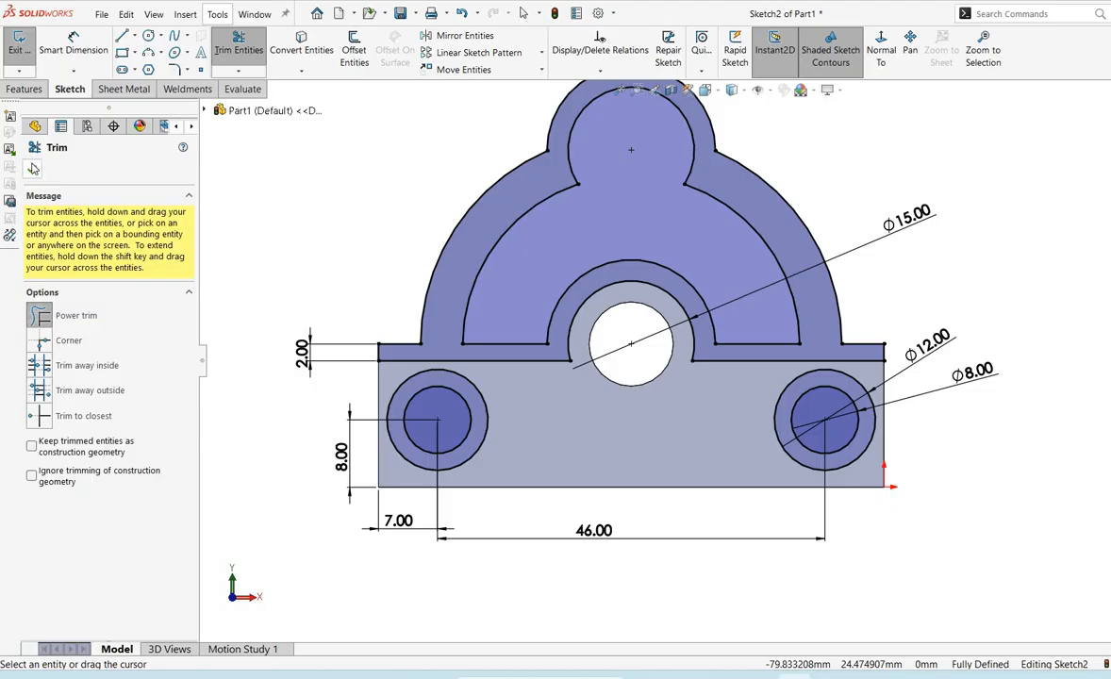
{"action": "left_click", "coordinate": [33, 168]}
Start a boss extrusion from the sketch and clear its selected contours
{"action": "right_click", "coordinate": [506, 215]}
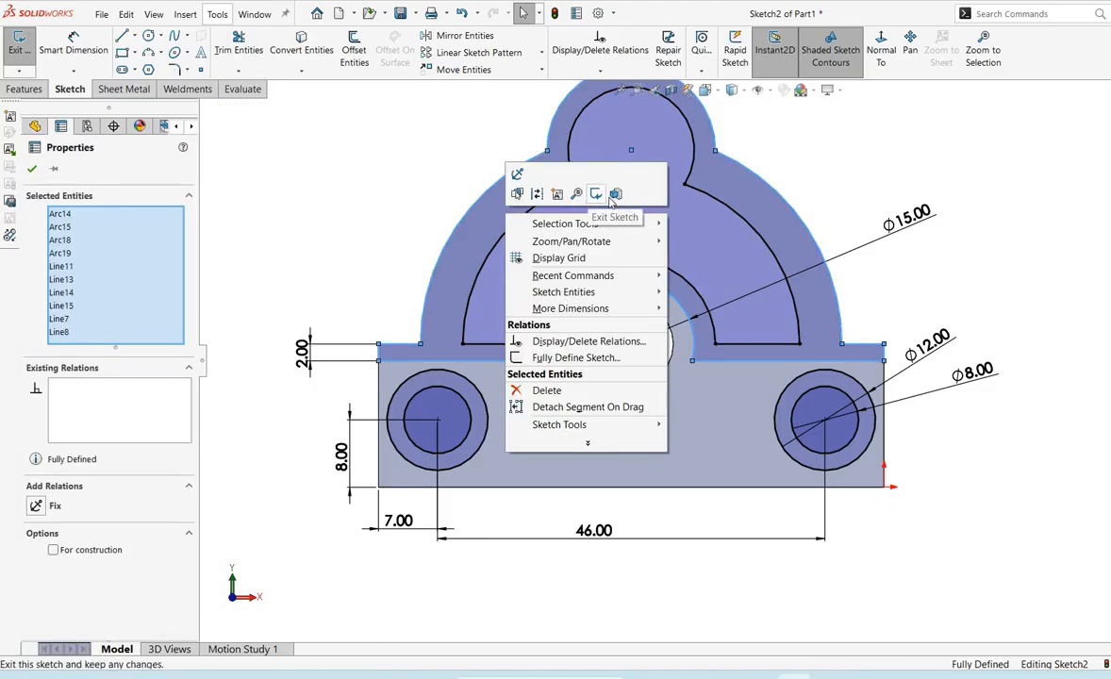
{"action": "left_click", "coordinate": [615, 194]}
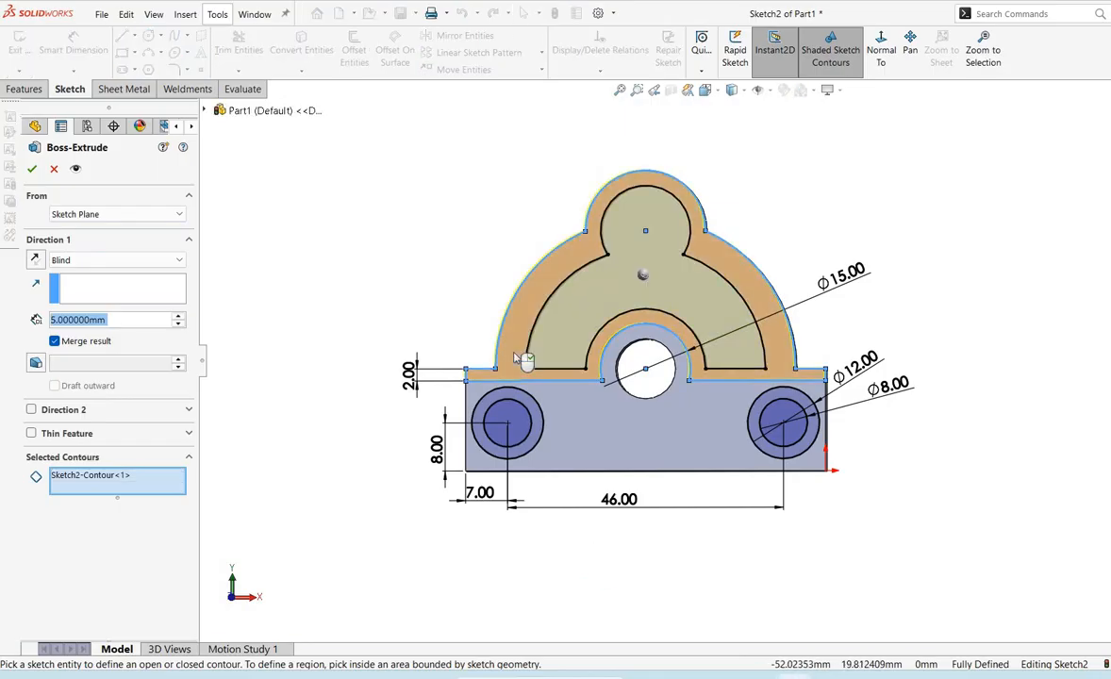
{"action": "left_click", "coordinate": [513, 320]}
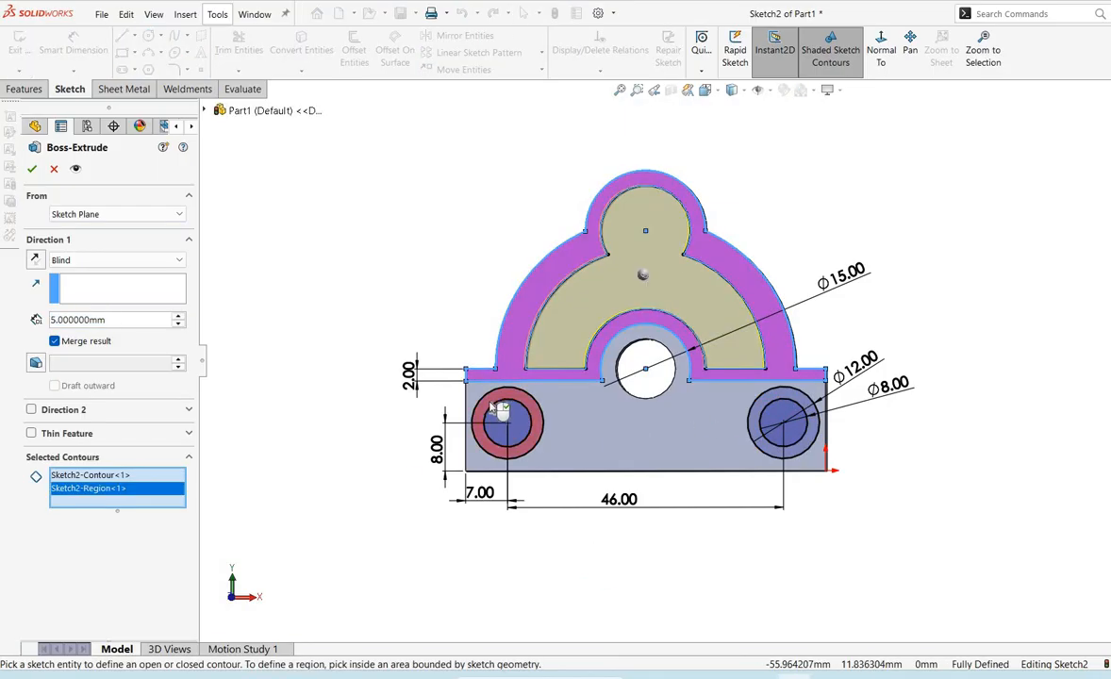
{"action": "right_click", "coordinate": [123, 477]}
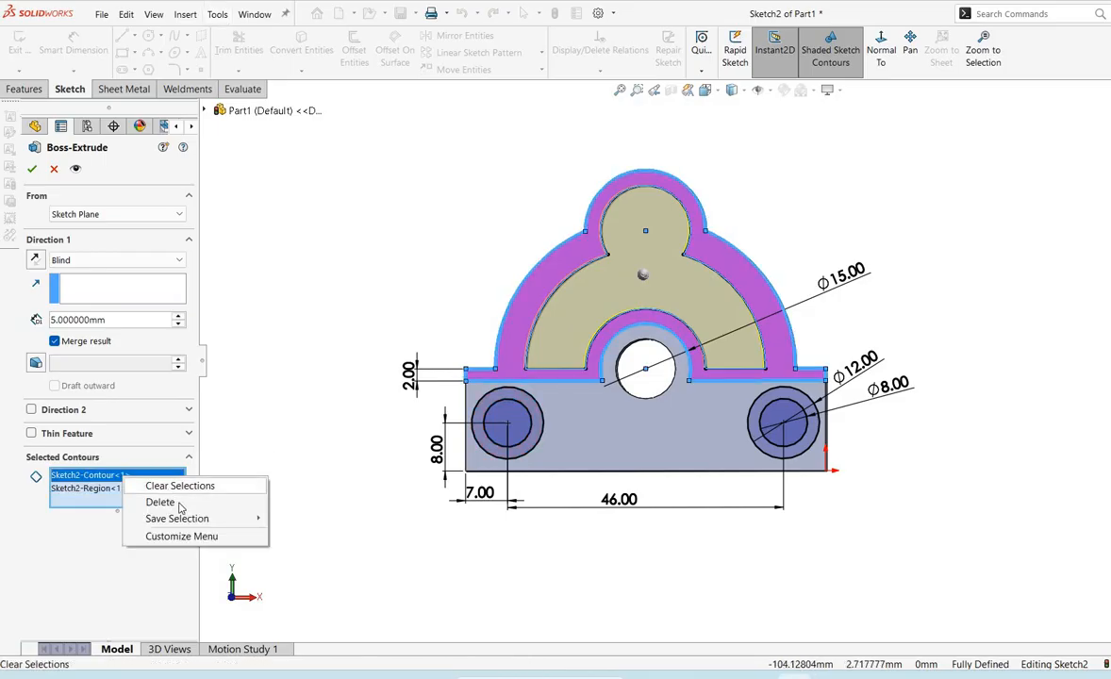
{"action": "left_click", "coordinate": [236, 500]}
{"action": "left_click", "coordinate": [502, 398]}
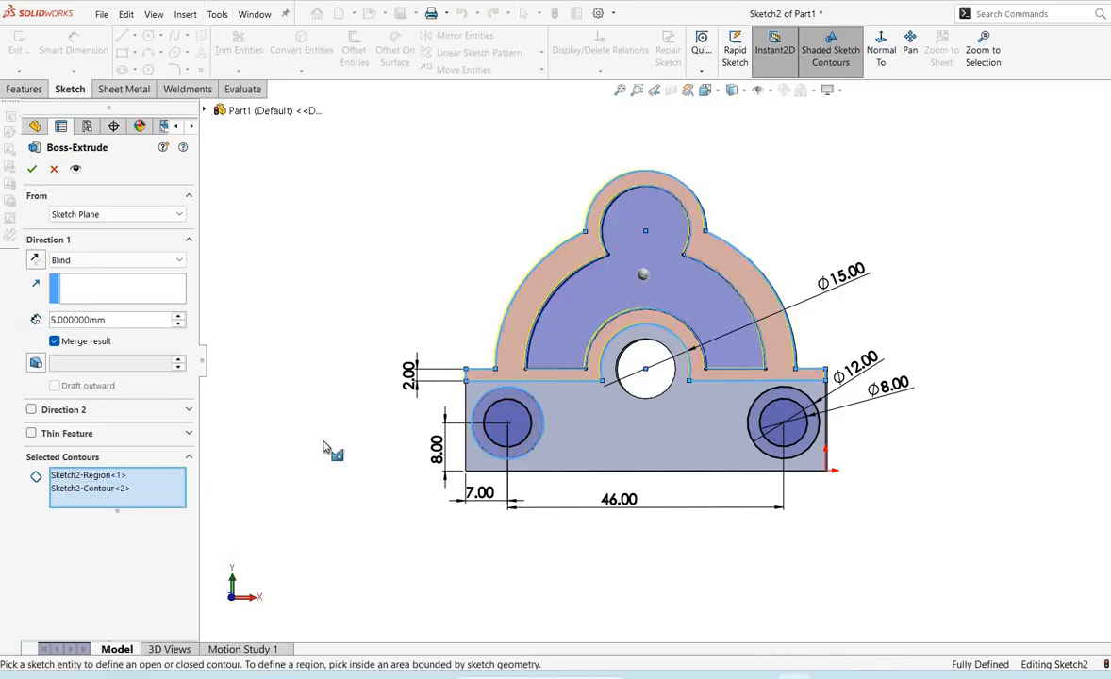
{"action": "left_click", "coordinate": [95, 475]}
{"action": "right_click", "coordinate": [138, 477]}
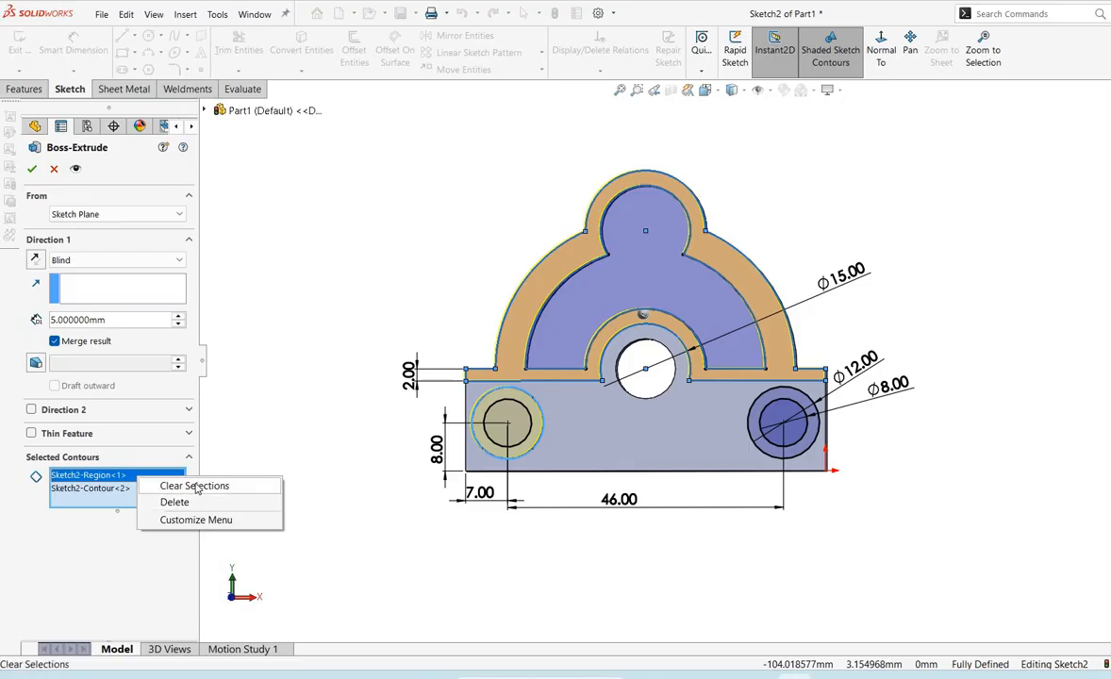
{"action": "left_click", "coordinate": [197, 487]}
Extrude the arch-and-strip profile and both ring regions on the base by 5 mm, merging the result
{"action": "left_click", "coordinate": [498, 420]}
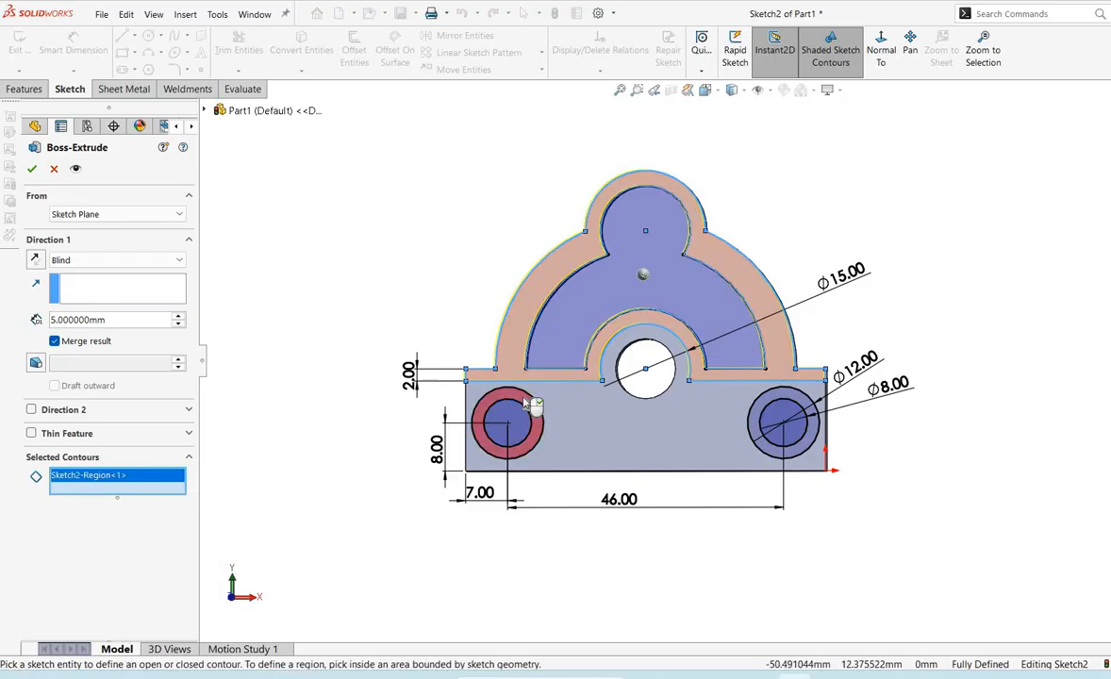
{"action": "left_click", "coordinate": [525, 404]}
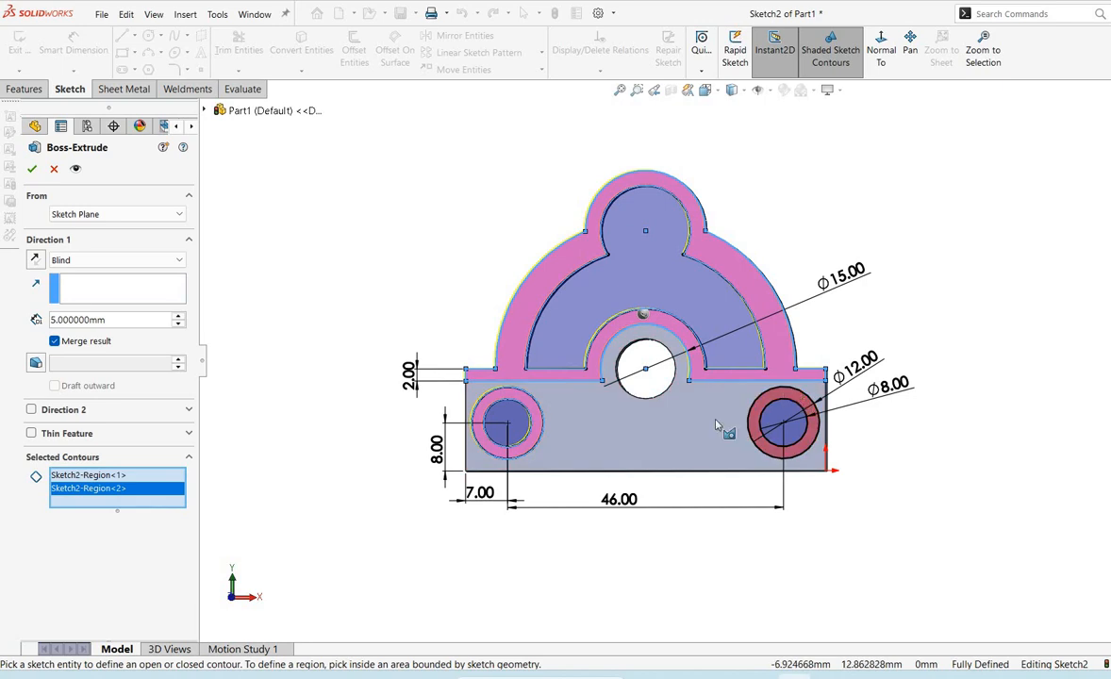
{"action": "left_click", "coordinate": [751, 424]}
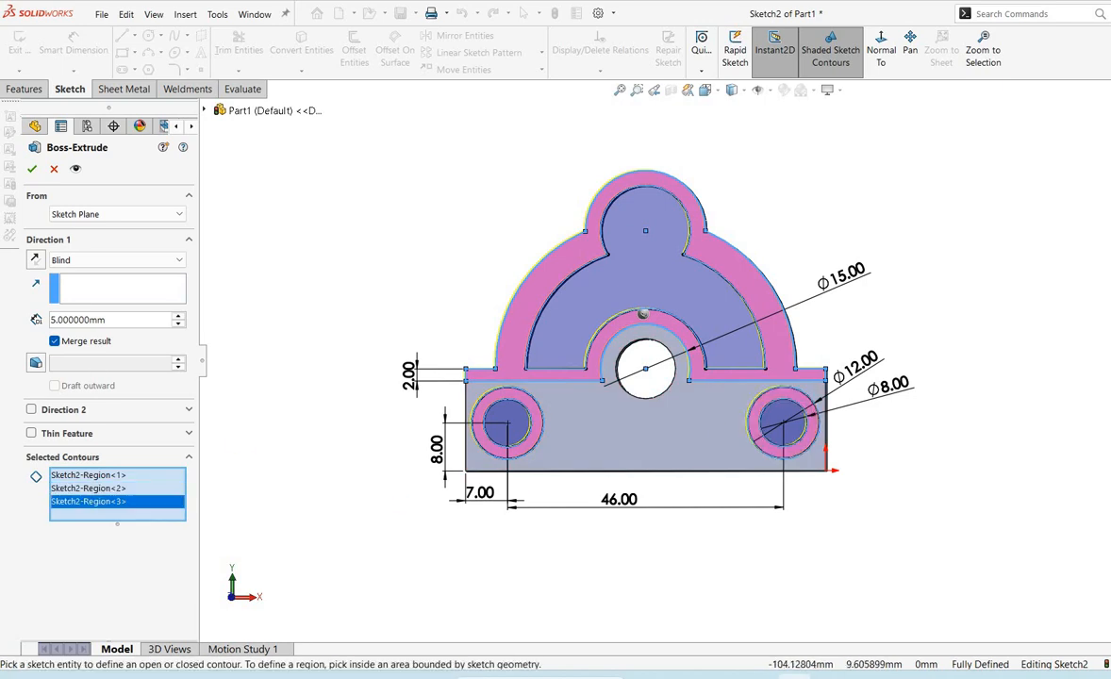
{"action": "left_click", "coordinate": [32, 170]}
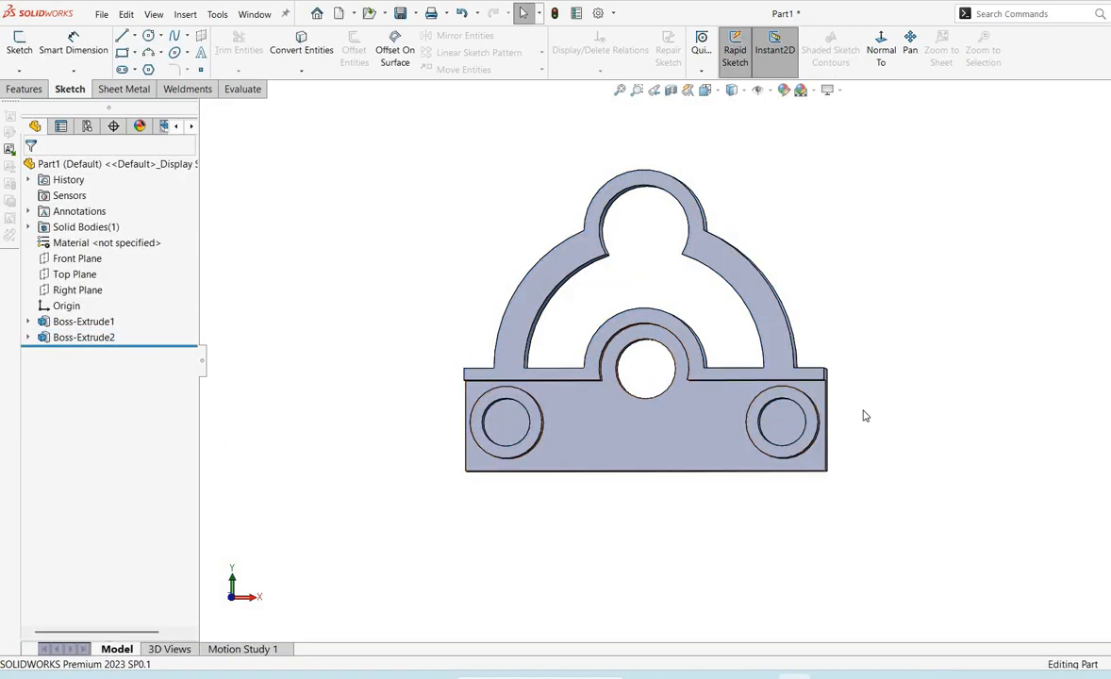
Inspect the finished bracket from an angled view and save it to the Desktop as Part1
{"action": "middle_click_drag", "start_coordinate": [865, 415], "coordinate": [724, 444]}
{"action": "scroll", "coordinate": [693, 438], "scroll_direction": "down", "scroll_amount": 3}
{"action": "scroll", "coordinate": [650, 409], "scroll_direction": "up", "scroll_amount": 2}
{"action": "middle_click_drag", "start_coordinate": [650, 409], "coordinate": [746, 396]}
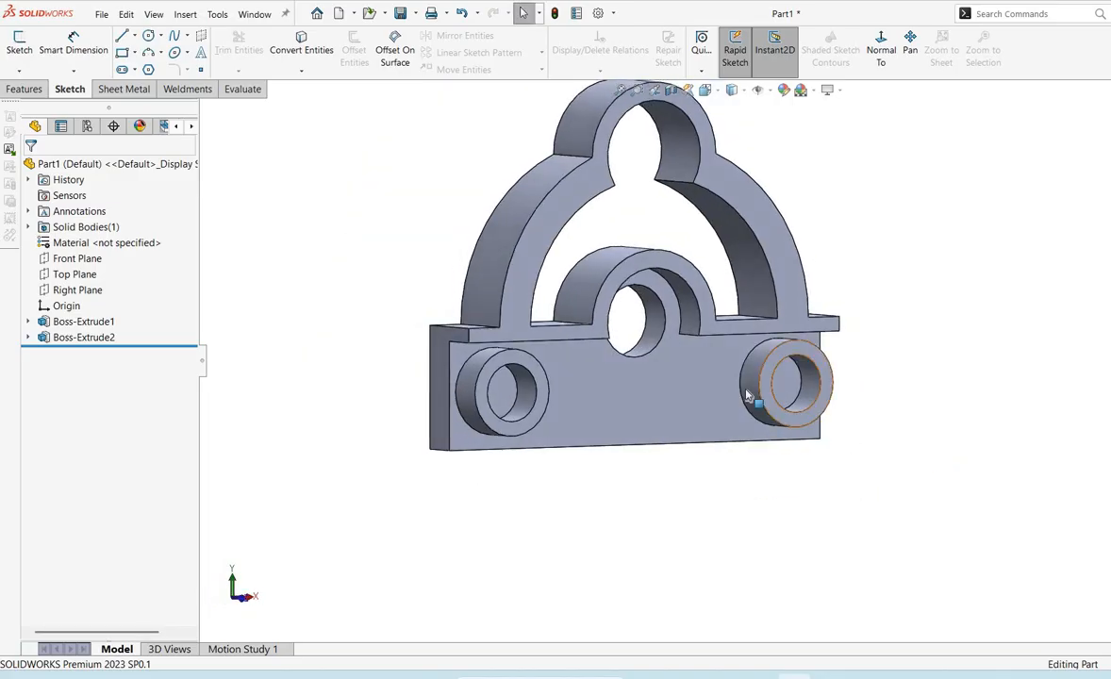
{"action": "scroll", "coordinate": [745, 395], "scroll_direction": "up", "scroll_amount": 3}
{"action": "left_click", "coordinate": [102, 16]}
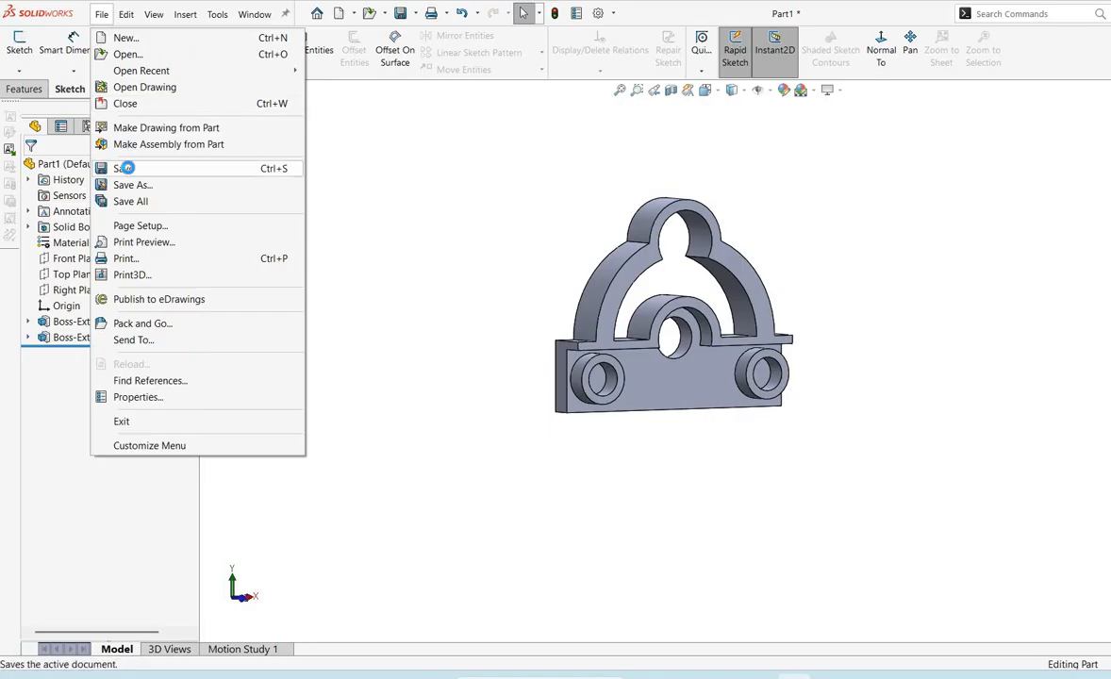
{"action": "left_click", "coordinate": [111, 166]}
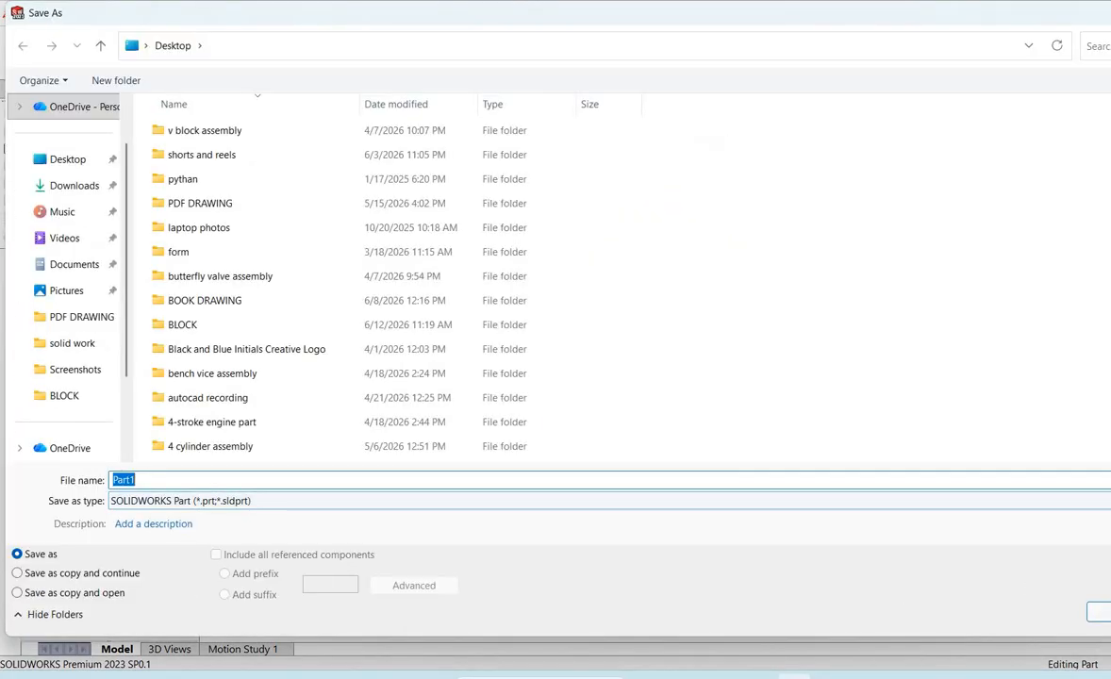
{"action": "left_click", "coordinate": [1101, 611]}
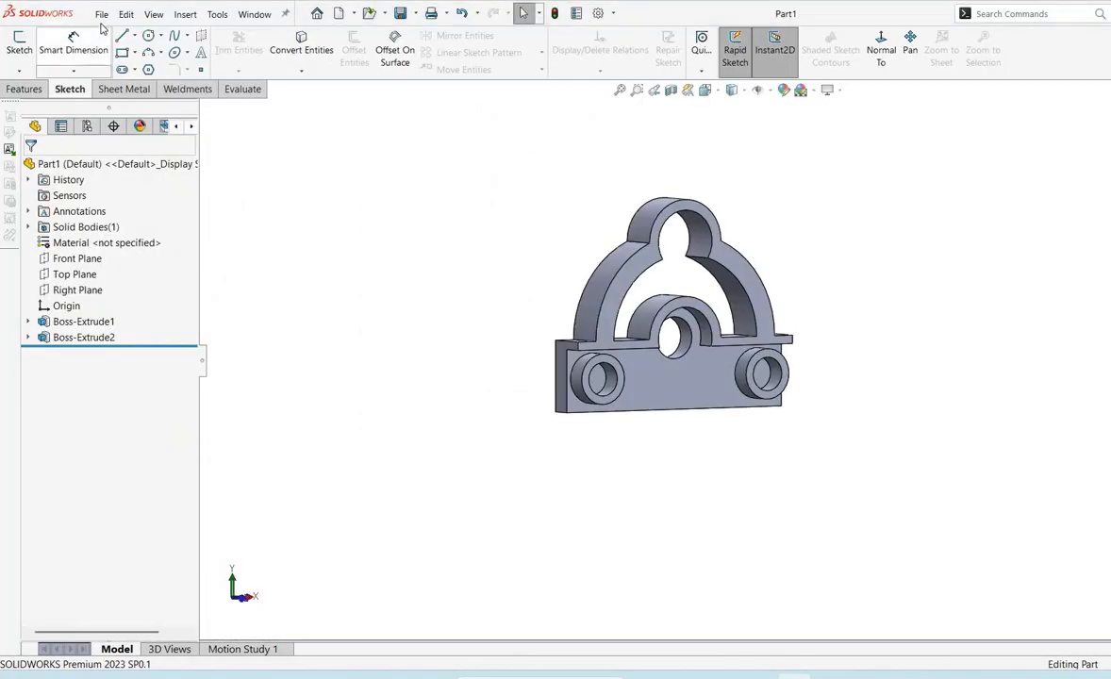
Create a drawing from the part using the custom title-block sheet format stored in the BLOCK folder
{"action": "left_click", "coordinate": [101, 14]}
{"action": "left_click", "coordinate": [165, 129]}
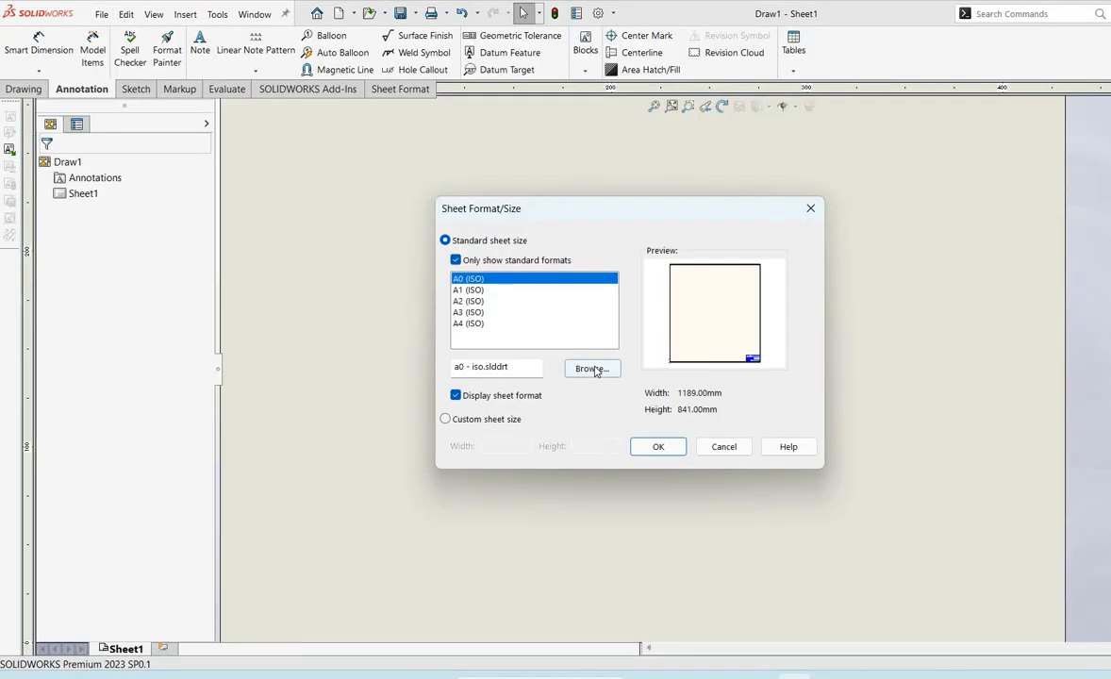
{"action": "left_click", "coordinate": [591, 368]}
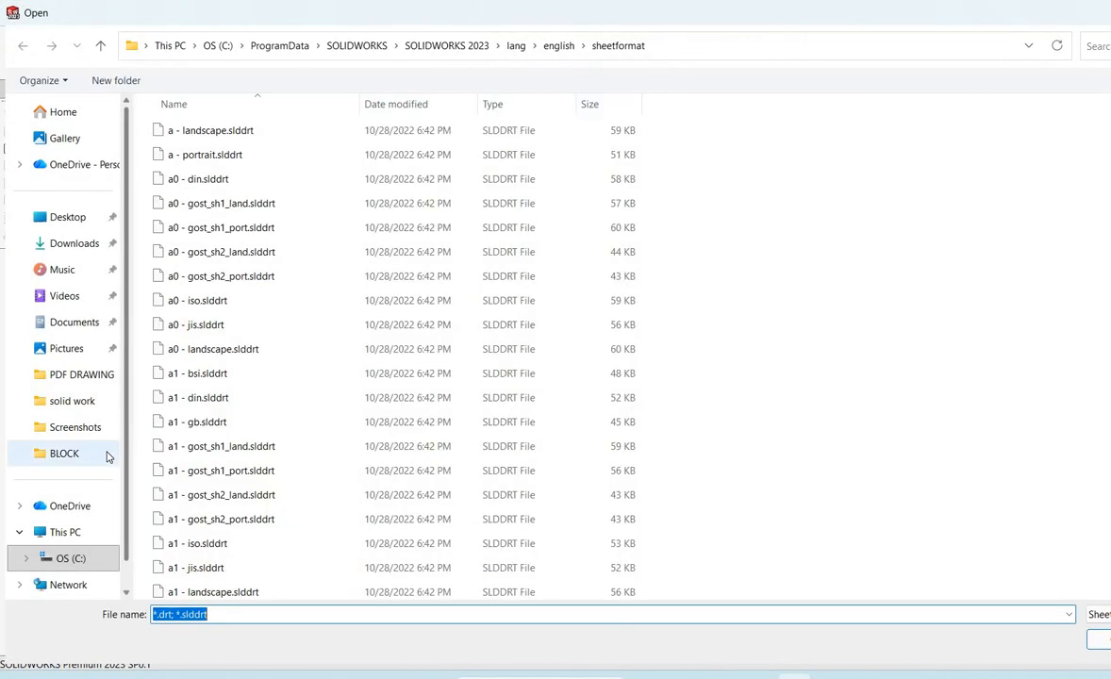
{"action": "left_click", "coordinate": [110, 454]}
{"action": "left_click", "coordinate": [260, 132]}
{"action": "double_click", "coordinate": [259, 132]}
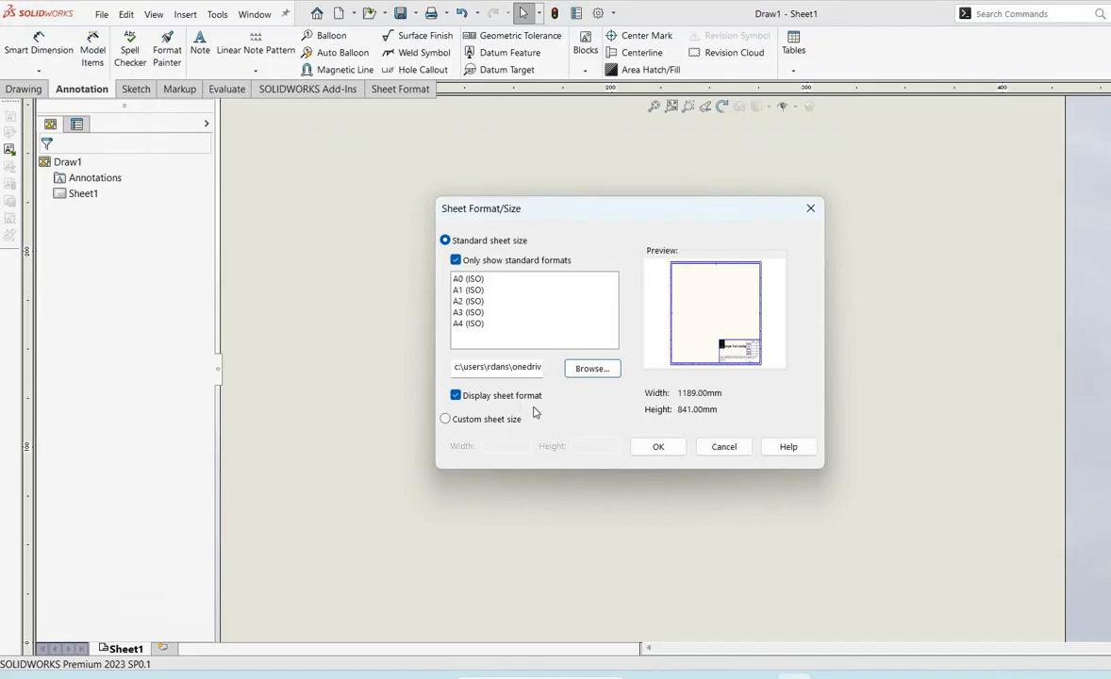
{"action": "left_click", "coordinate": [659, 447]}
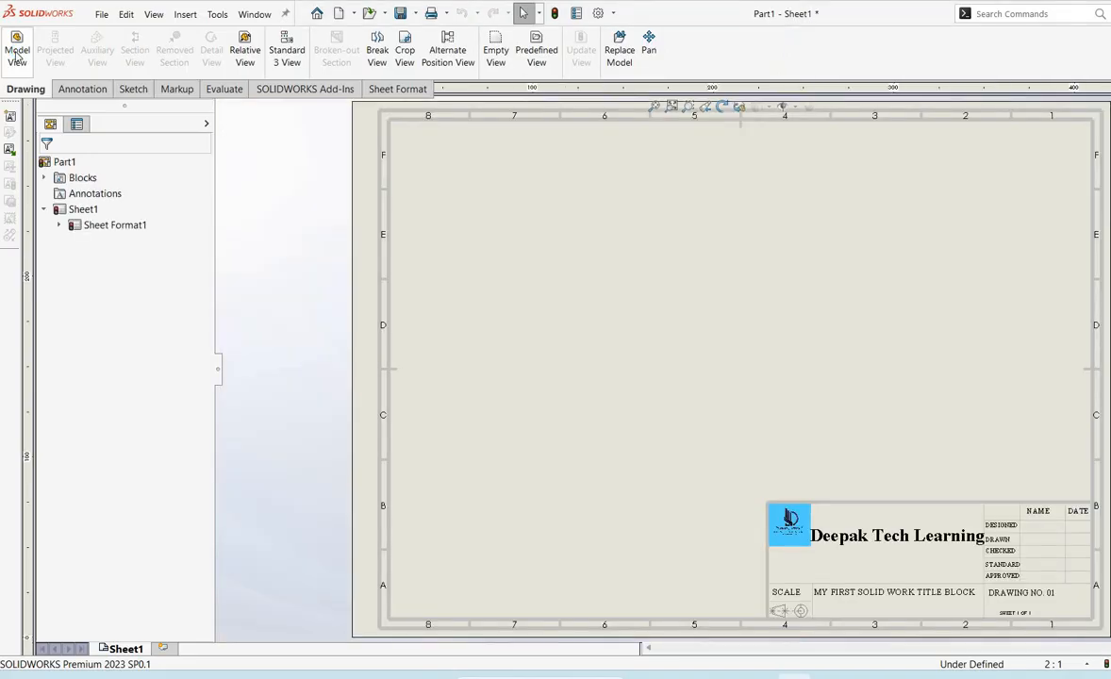
Place the front view of Part1 in the sheet's upper-left area and project a view directly below it
{"action": "double_click", "coordinate": [149, 283]}
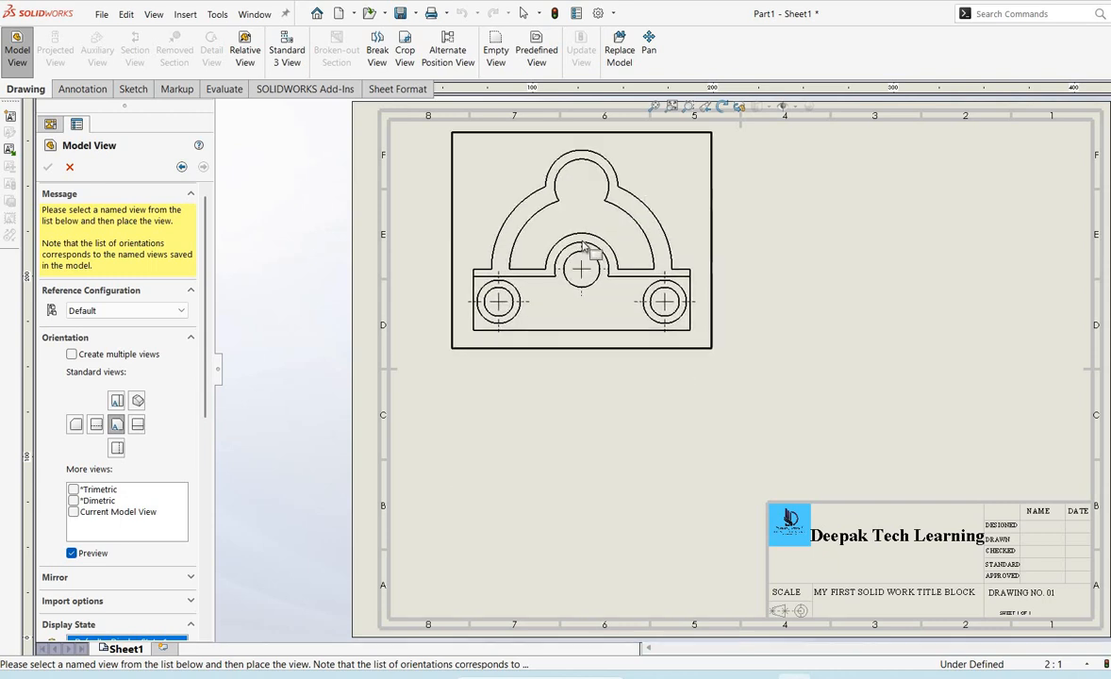
{"action": "left_click", "coordinate": [579, 247]}
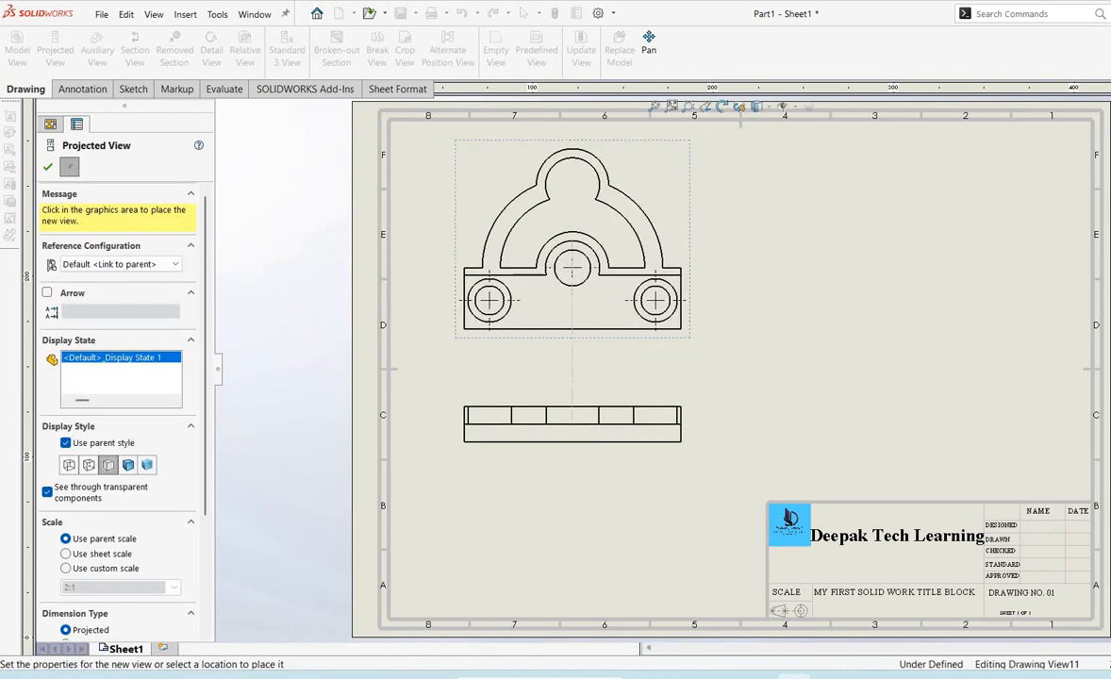
{"action": "key", "text": "Escape"}
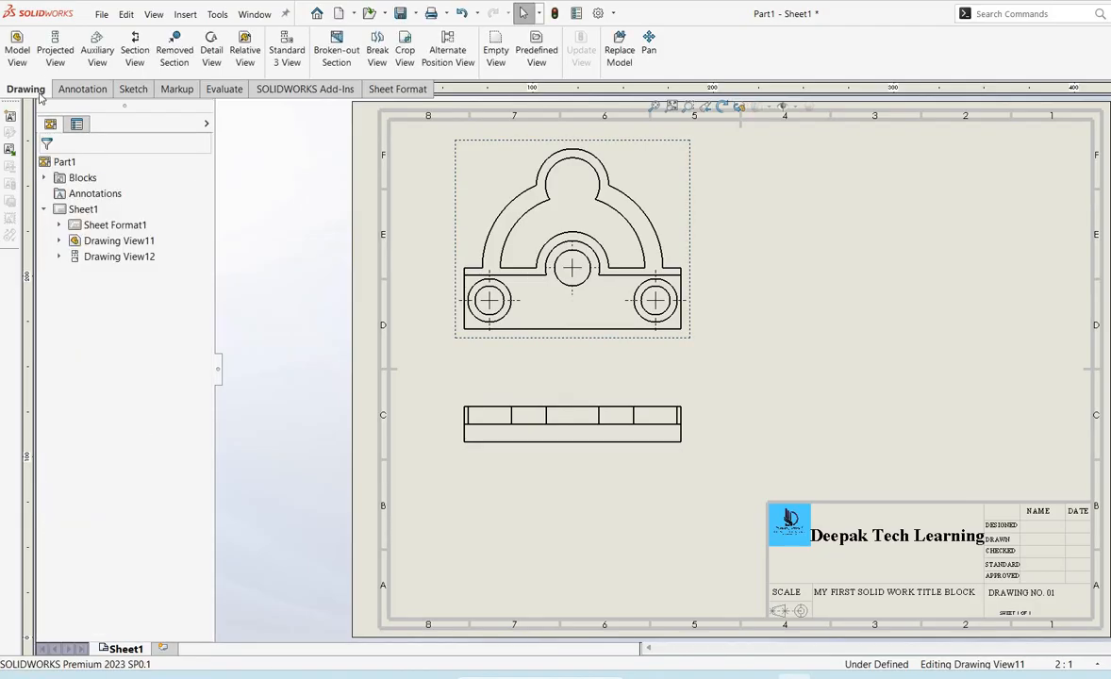
From the lower view, project a side view beside it and an isometric view displayed as shaded with edges
{"action": "left_click", "coordinate": [53, 52]}
{"action": "left_click", "coordinate": [609, 438]}
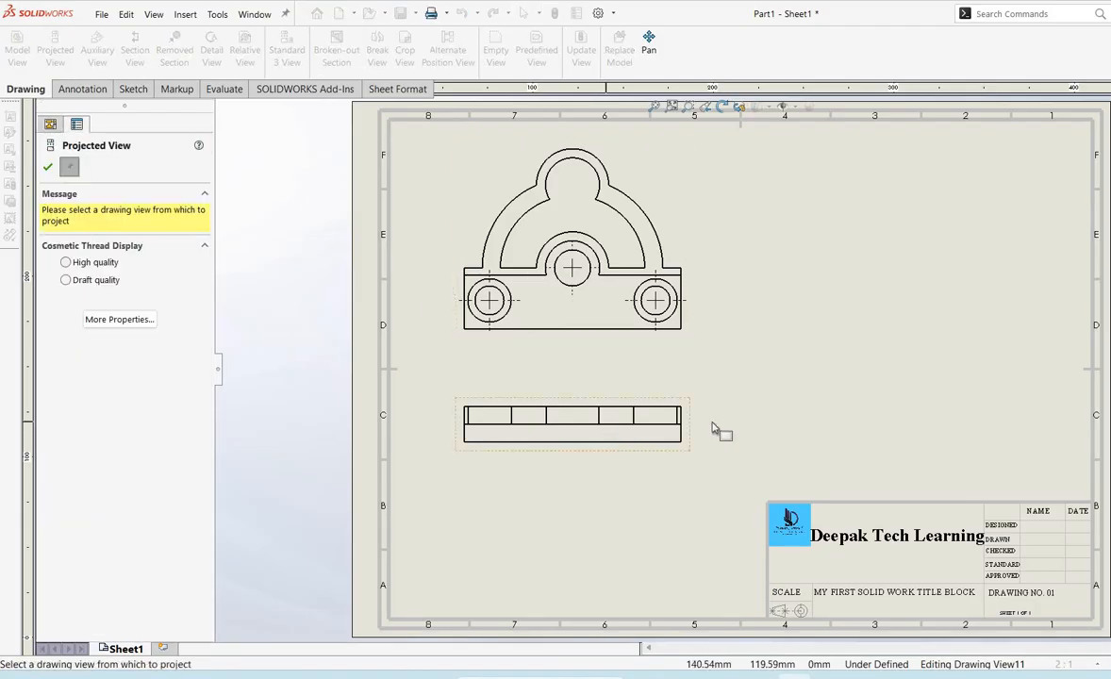
{"action": "left_click", "coordinate": [822, 427]}
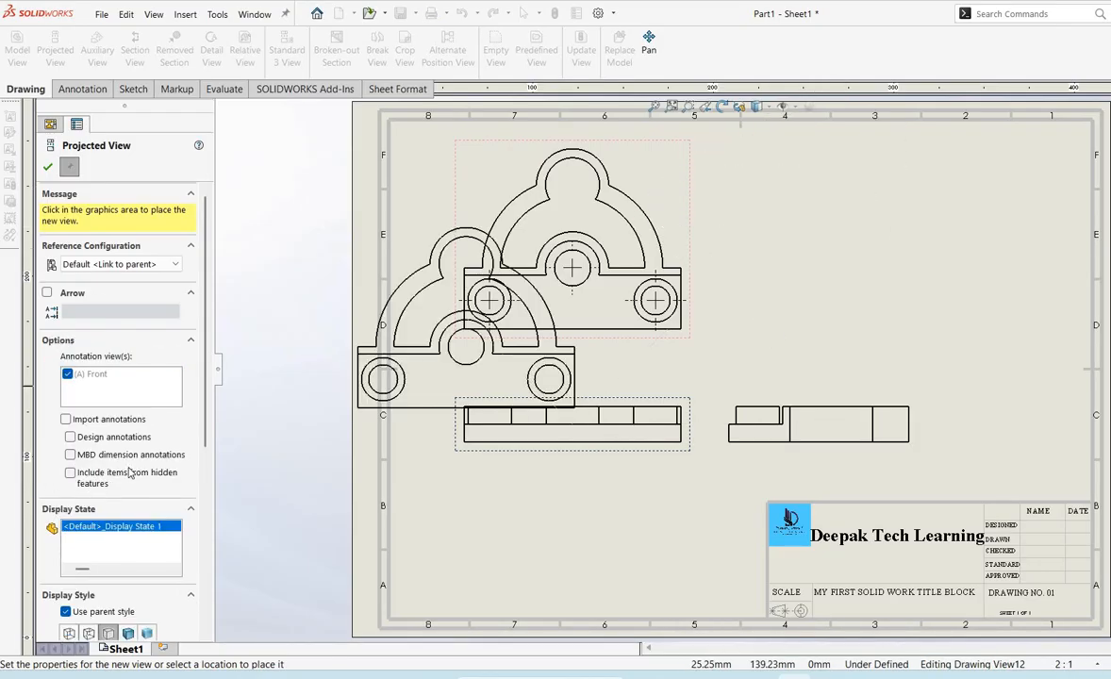
{"action": "left_click", "coordinate": [128, 634]}
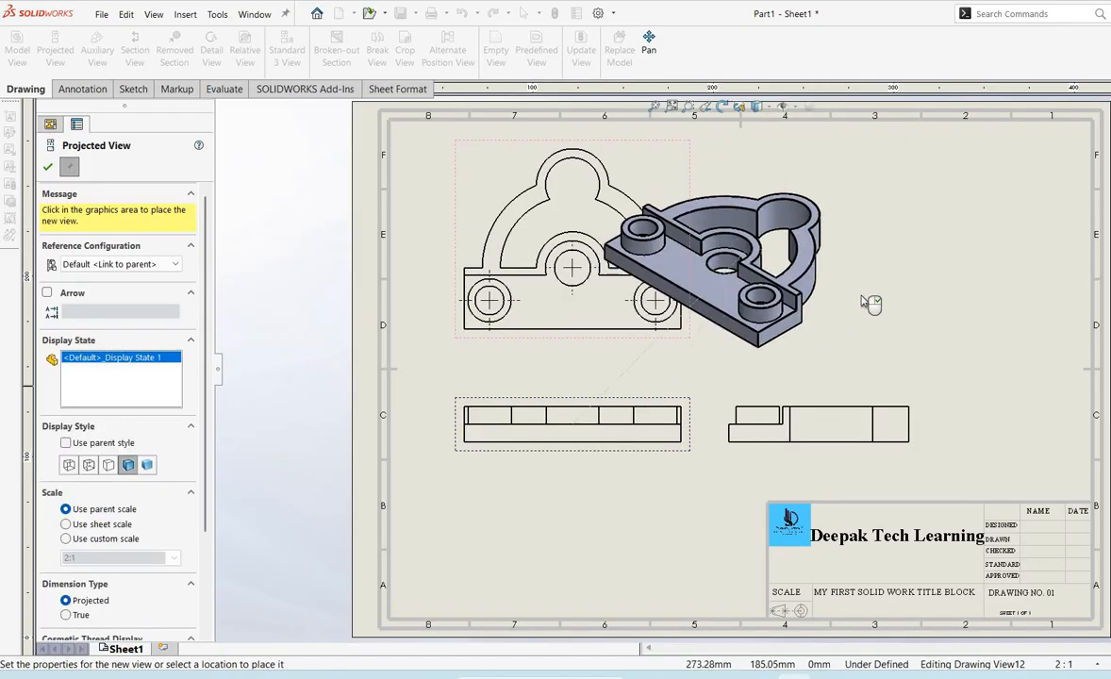
{"action": "left_click", "coordinate": [869, 302]}
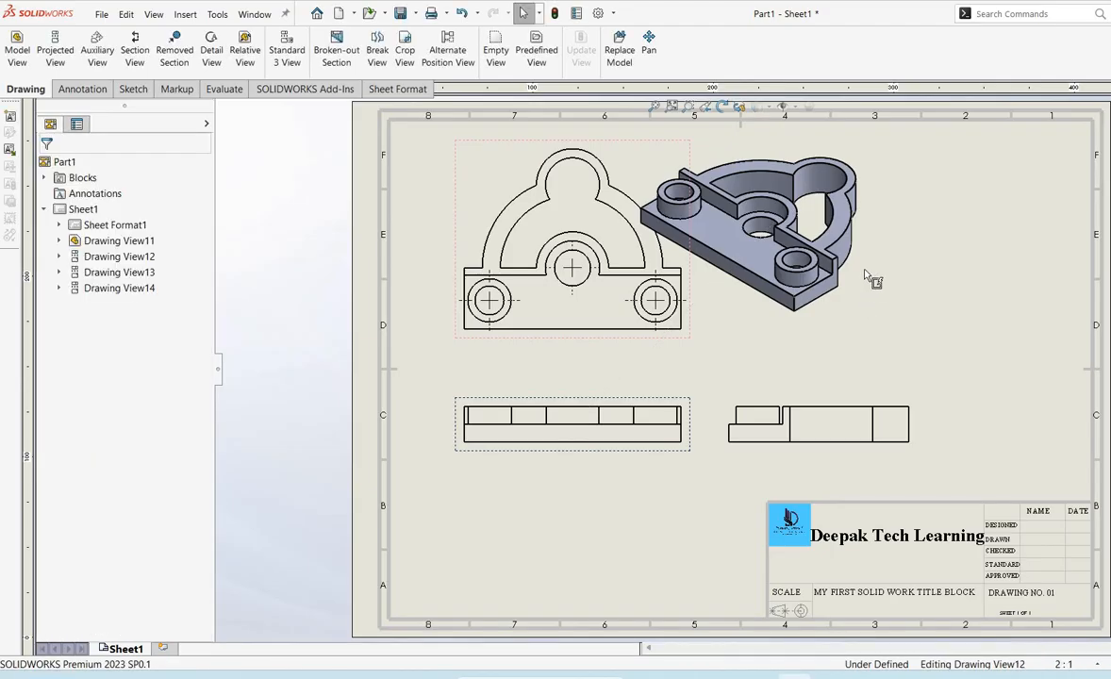
Move the isometric view to the sheet's upper-right area and shift the front and lower views further down
{"action": "left_click", "coordinate": [931, 221]}
{"action": "left_click", "coordinate": [982, 273]}
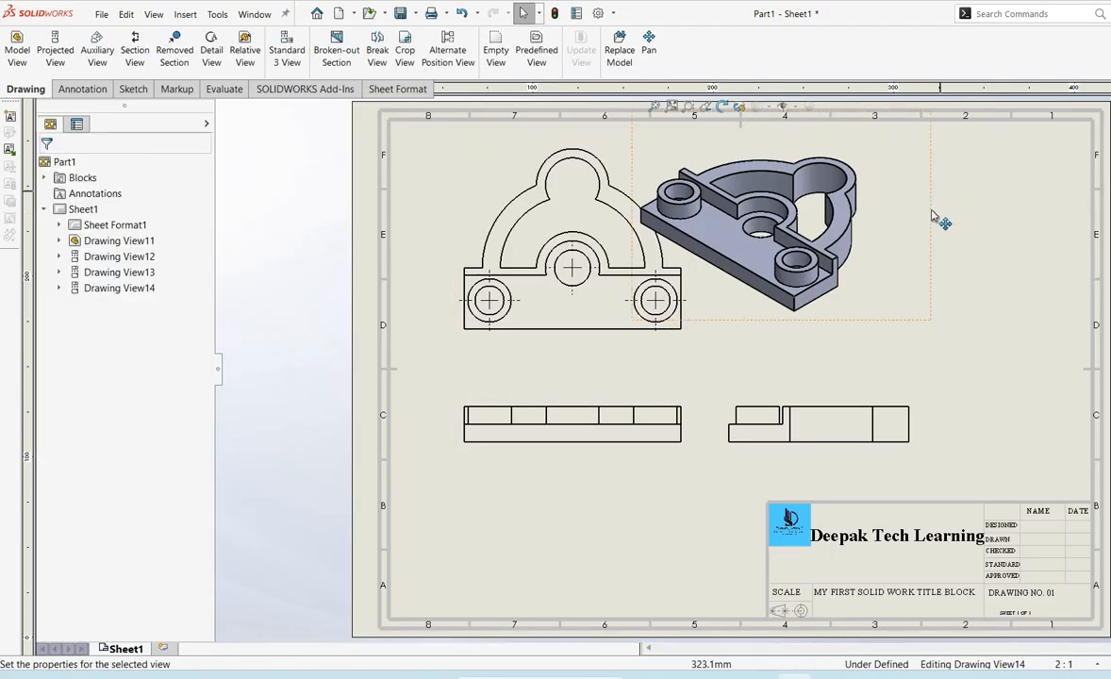
{"action": "mouse_move", "coordinate": [932, 211]}
{"action": "left_mouse_down"}
{"action": "mouse_move", "coordinate": [1028, 243]}
{"action": "mouse_move", "coordinate": [1076, 232]}
{"action": "left_mouse_up"}
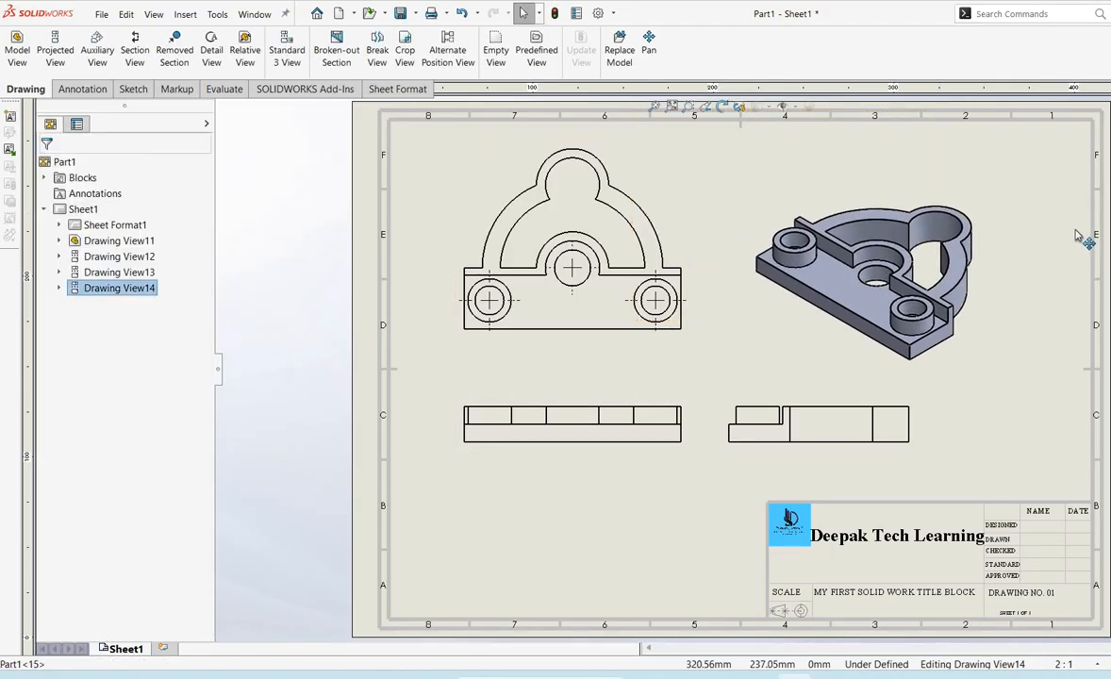
{"action": "left_click", "coordinate": [619, 553]}
{"action": "left_click_drag", "start_coordinate": [687, 351], "coordinate": [681, 382]}
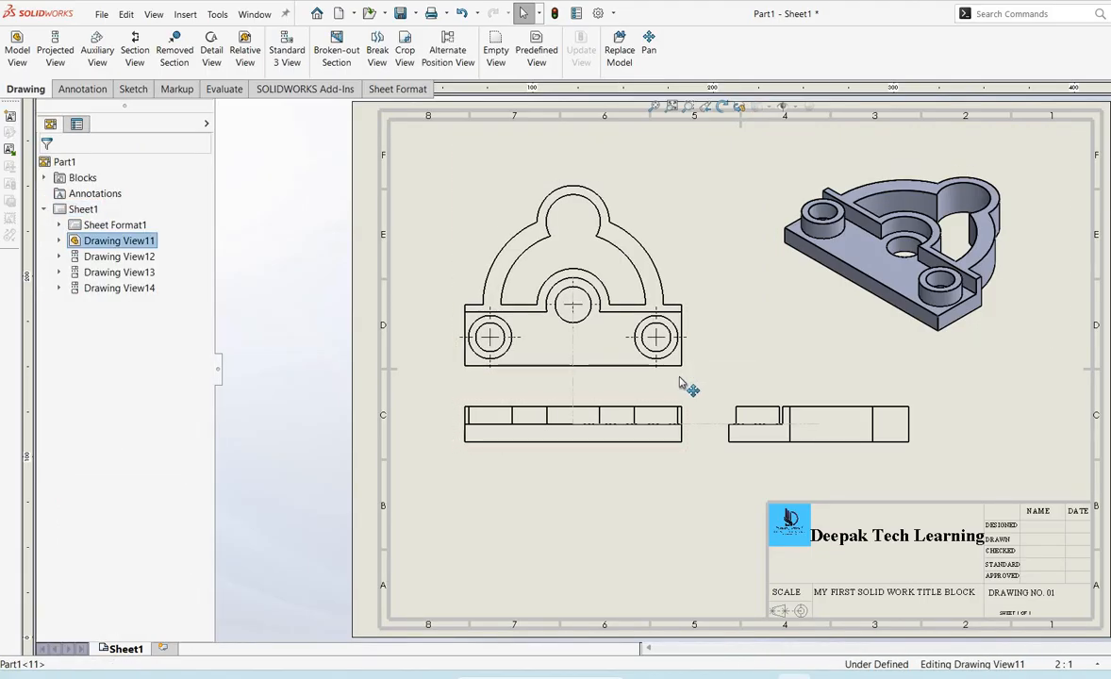
{"action": "left_click_drag", "start_coordinate": [702, 454], "coordinate": [698, 483]}
{"action": "left_click_drag", "start_coordinate": [691, 353], "coordinate": [693, 371]}
{"action": "left_click", "coordinate": [432, 191]}
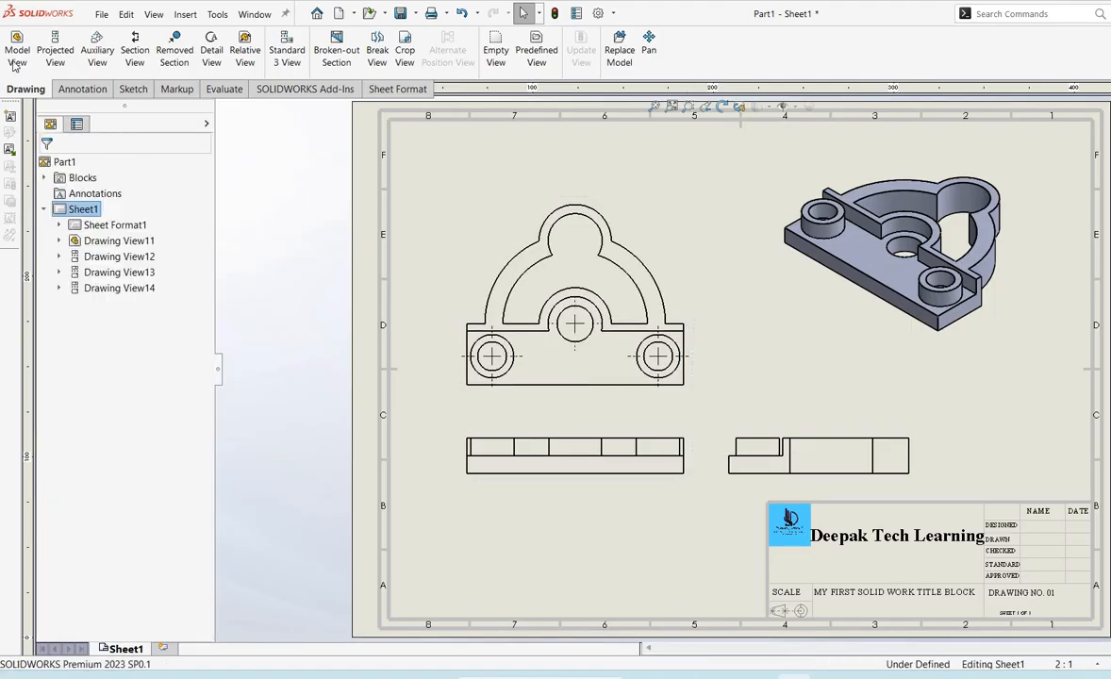
Import the model dimensions into all views with the entire model as source, eliminating duplicates
{"action": "left_click", "coordinate": [82, 89]}
{"action": "left_click", "coordinate": [92, 49]}
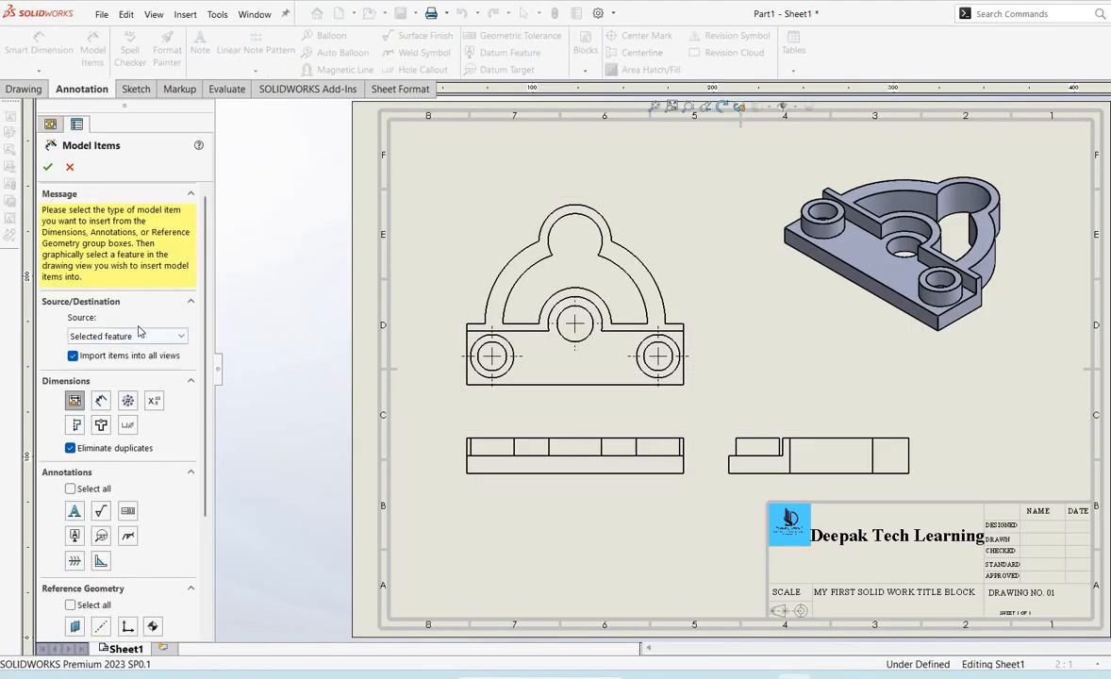
{"action": "left_click", "coordinate": [166, 337]}
{"action": "left_click", "coordinate": [105, 340]}
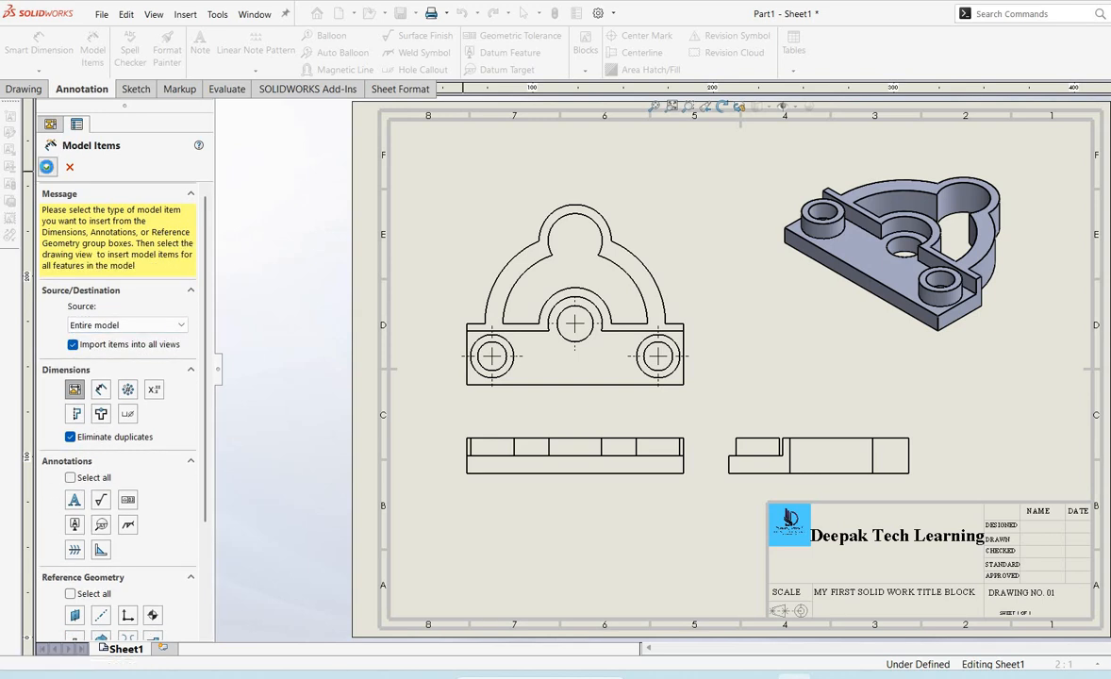
{"action": "scroll", "coordinate": [584, 255], "scroll_direction": "up", "scroll_amount": 1}
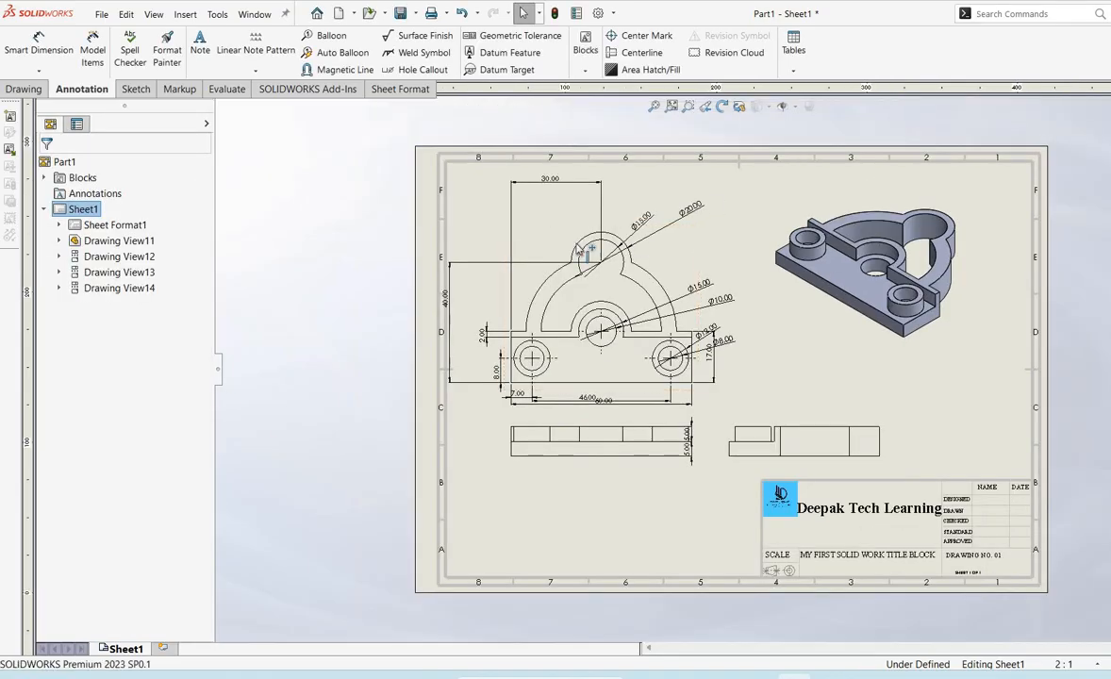
Move the 30 mm horizontal and 40 mm vertical dimensions closer to the front view
{"action": "scroll", "coordinate": [579, 199], "scroll_direction": "down", "scroll_amount": 1}
{"action": "scroll", "coordinate": [579, 199], "scroll_direction": "down", "scroll_amount": 2}
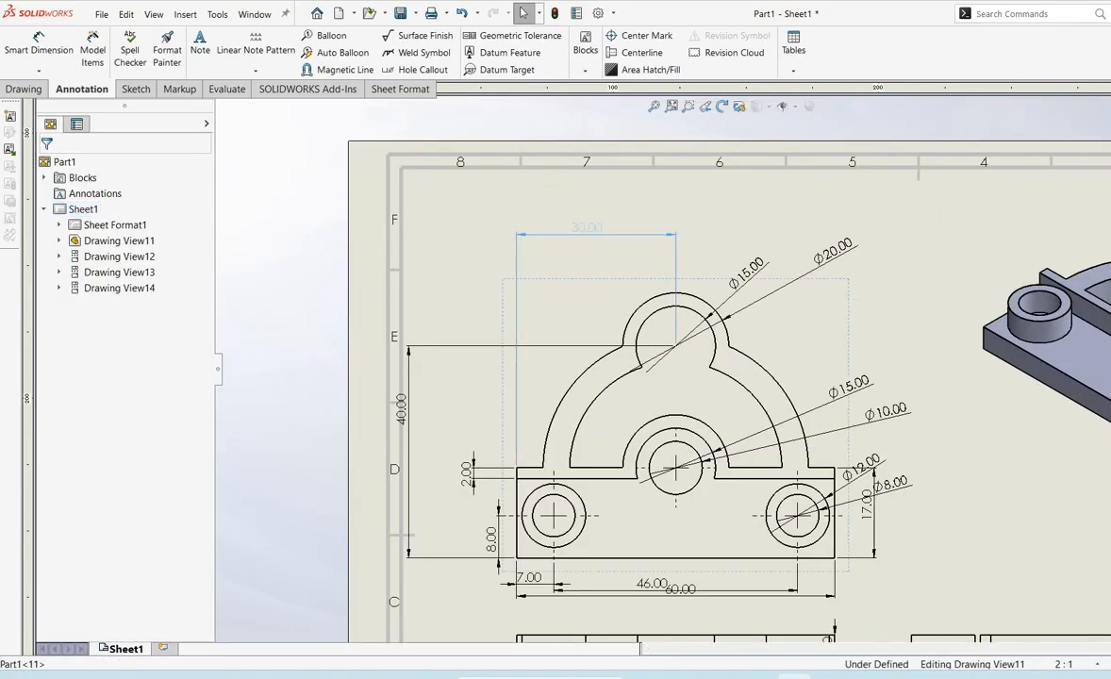
{"action": "left_click", "coordinate": [586, 228]}
{"action": "left_click", "coordinate": [403, 413]}
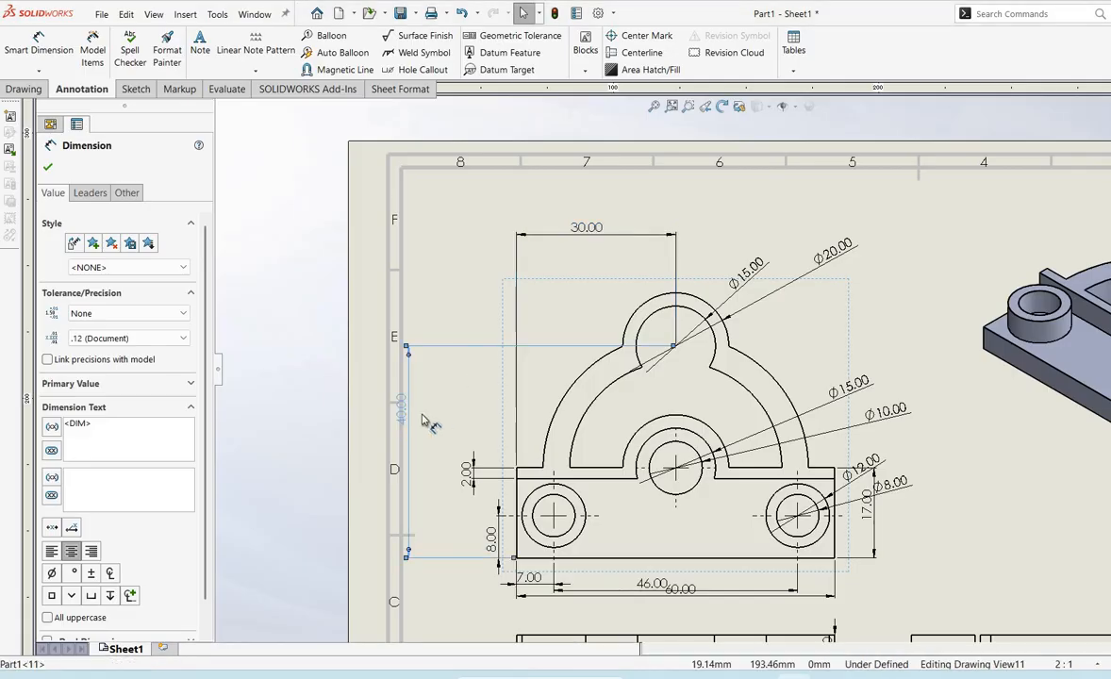
Separate the overlapping 46 mm and 60 mm dimensions and move the Ø12 and 17 mm dimensions clear of each other
{"action": "scroll", "coordinate": [942, 526], "scroll_direction": "up", "scroll_amount": 2}
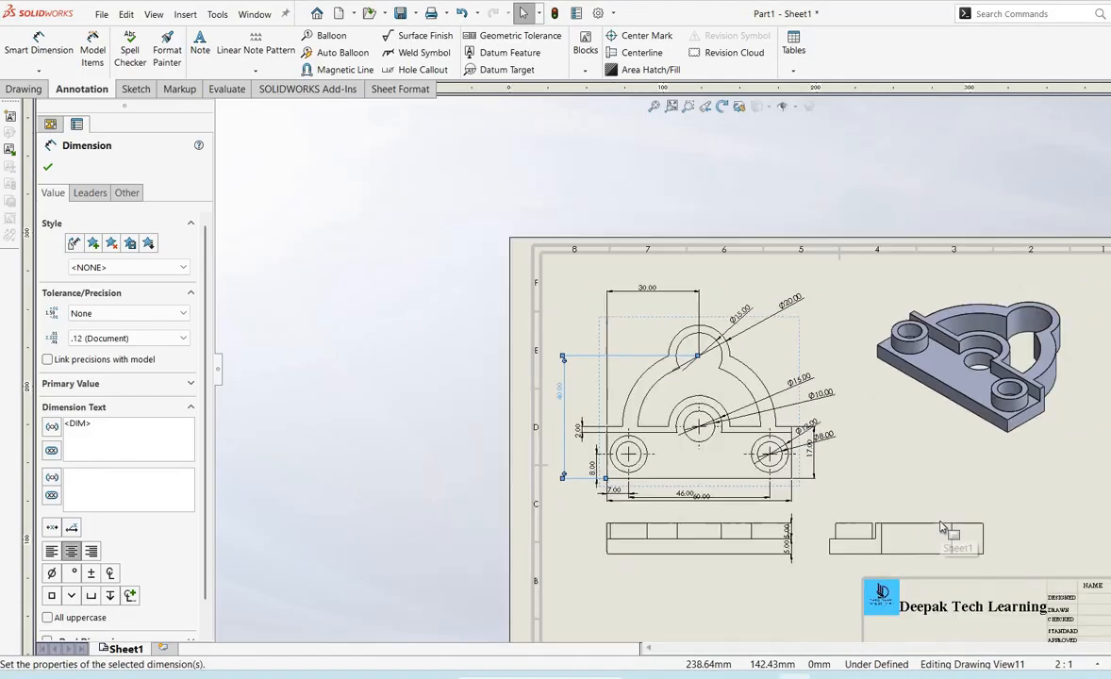
{"action": "scroll", "coordinate": [687, 489], "scroll_direction": "down", "scroll_amount": 5}
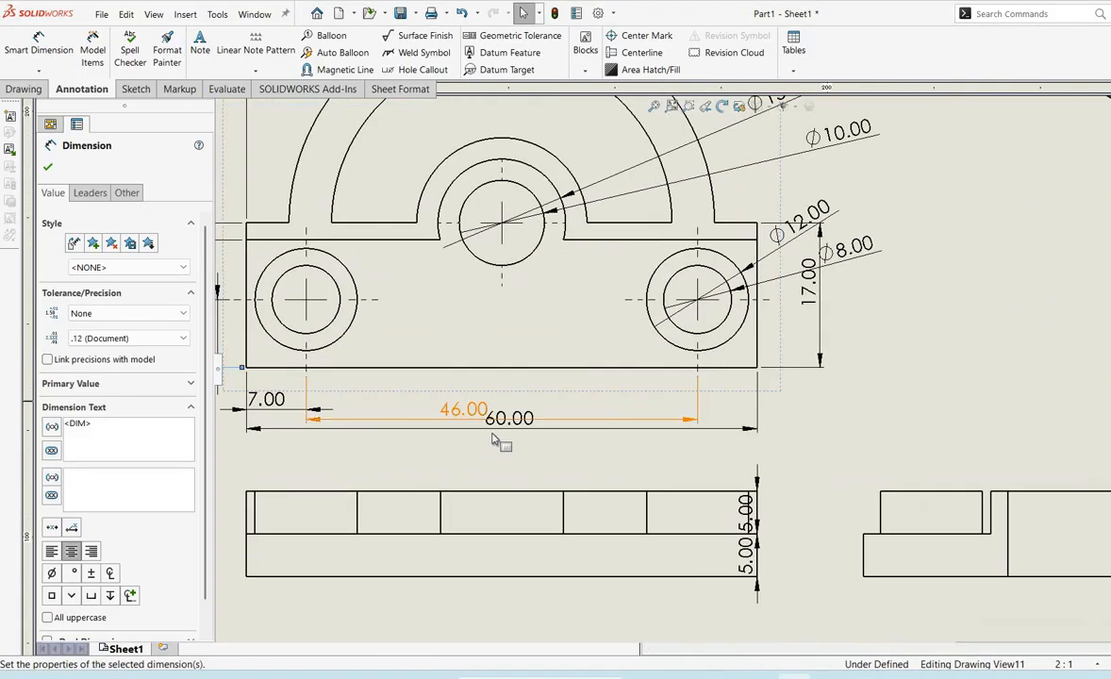
{"action": "left_click_drag", "start_coordinate": [491, 439], "coordinate": [506, 494]}
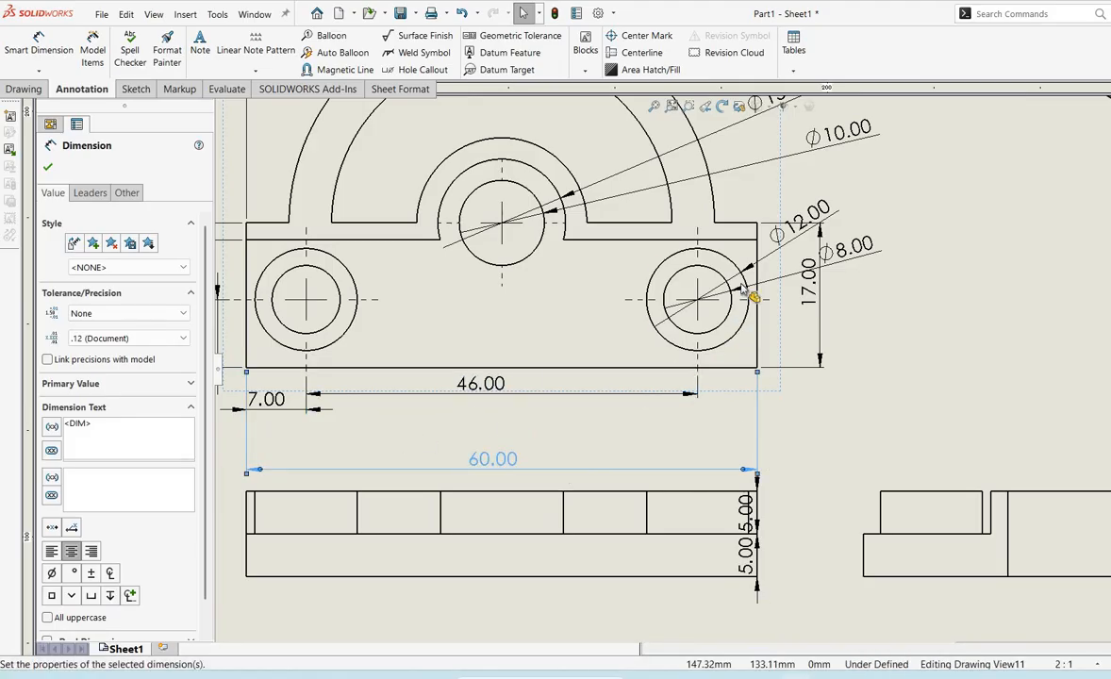
{"action": "left_click_drag", "start_coordinate": [826, 223], "coordinate": [849, 170]}
{"action": "left_click_drag", "start_coordinate": [941, 281], "coordinate": [969, 283]}
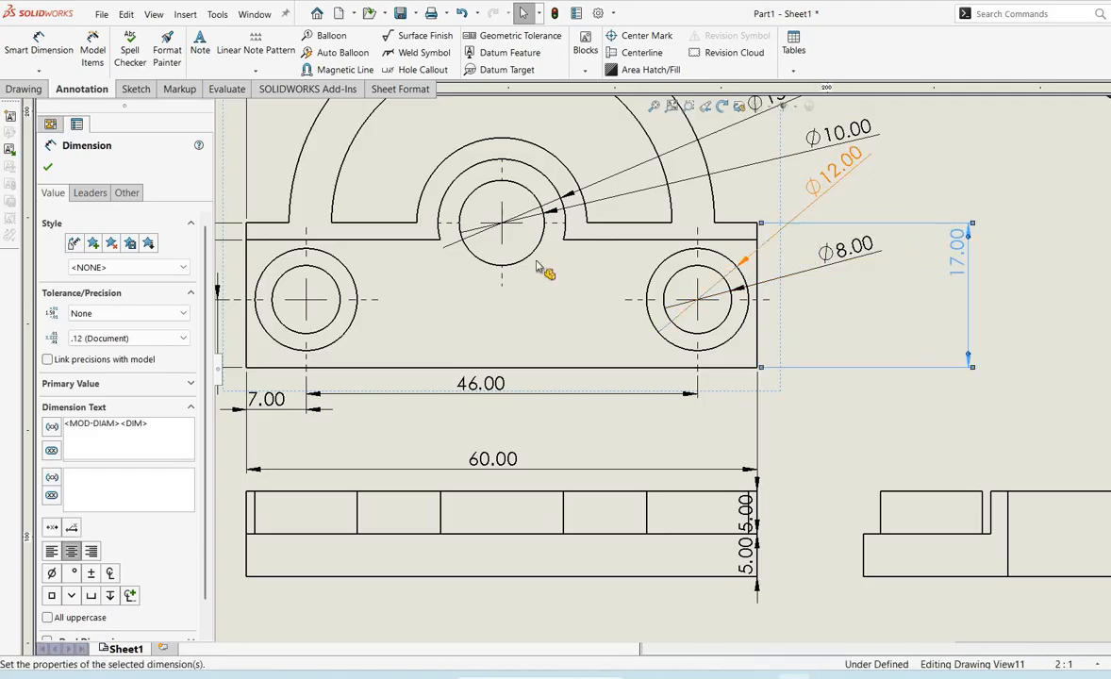
Move the two overlapping 5 mm thickness dimensions from the lower view across to the side view
{"action": "scroll", "coordinate": [826, 354], "scroll_direction": "up", "scroll_amount": 4}
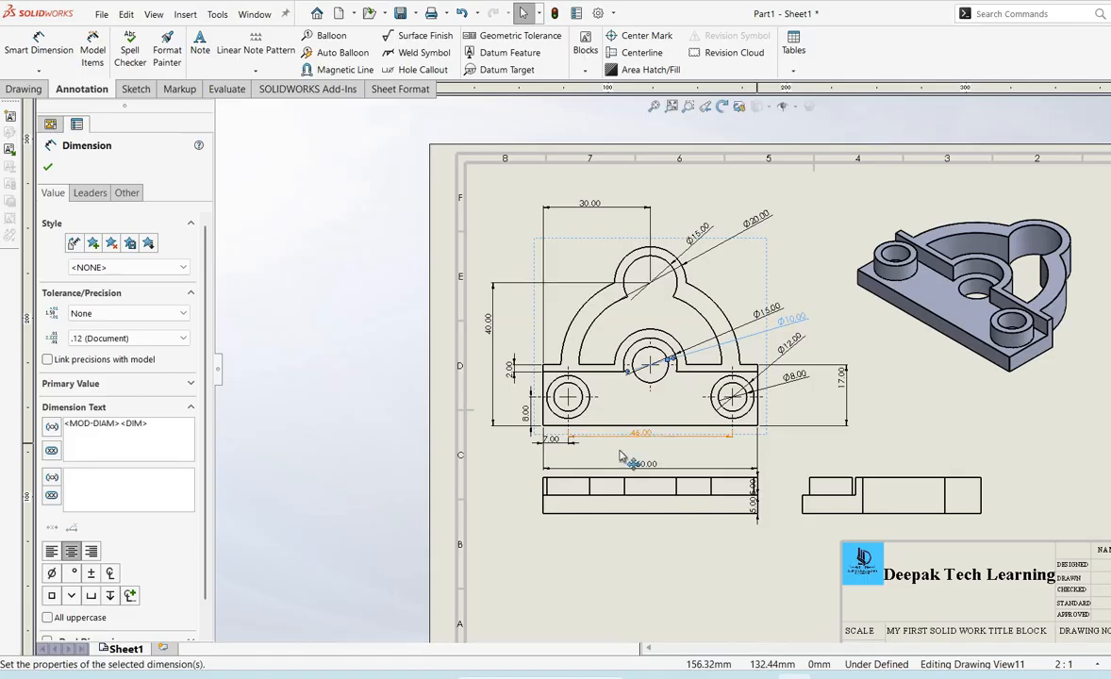
{"action": "scroll", "coordinate": [870, 550], "scroll_direction": "down", "scroll_amount": 4}
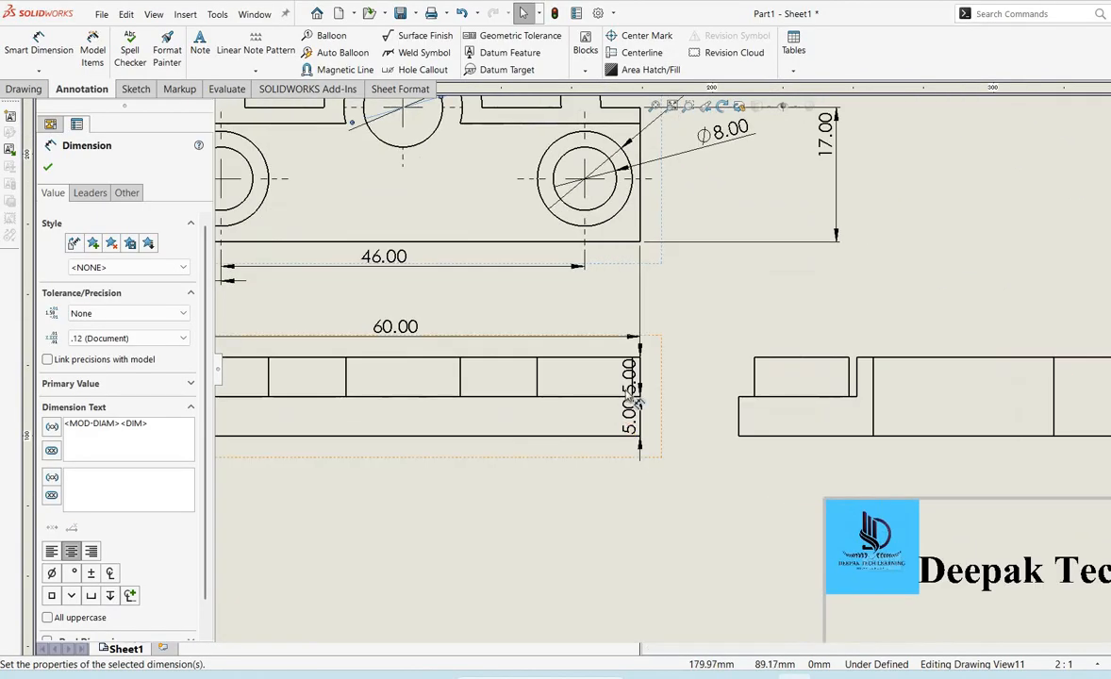
{"action": "mouse_move", "coordinate": [627, 369]}
{"action": "left_mouse_down"}
{"action": "mouse_move", "coordinate": [825, 331]}
{"action": "mouse_move", "coordinate": [843, 310]}
{"action": "left_mouse_up"}
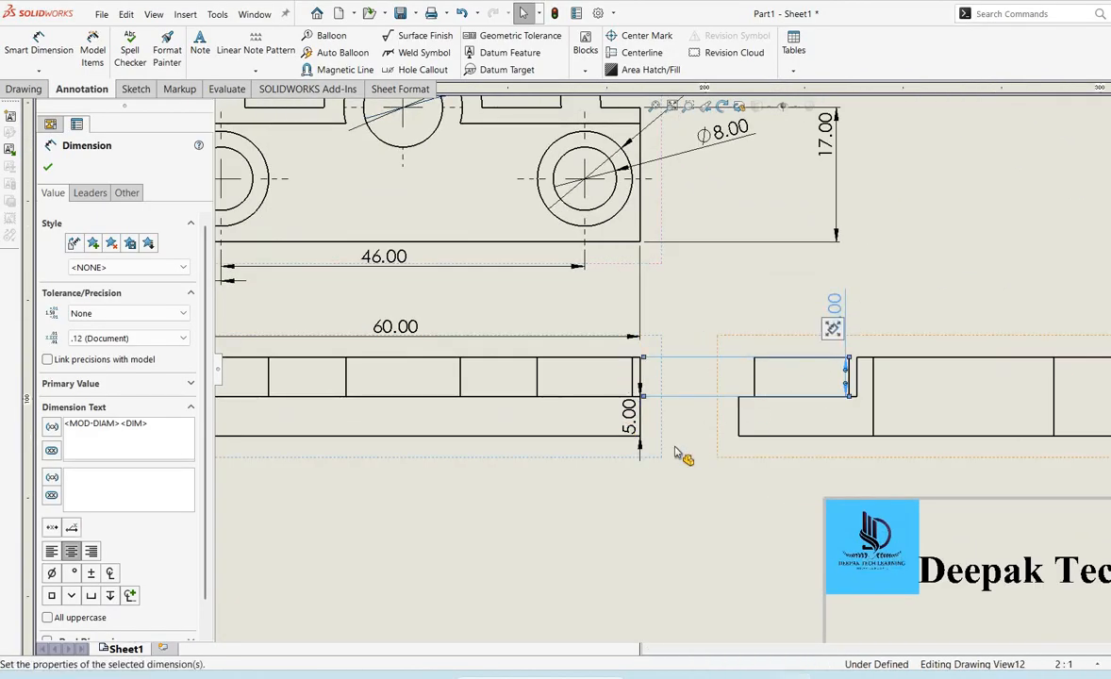
{"action": "left_click_drag", "start_coordinate": [638, 445], "coordinate": [741, 509]}
{"action": "left_click", "coordinate": [528, 517]}
{"action": "scroll", "coordinate": [568, 520], "scroll_direction": "up", "scroll_amount": 3}
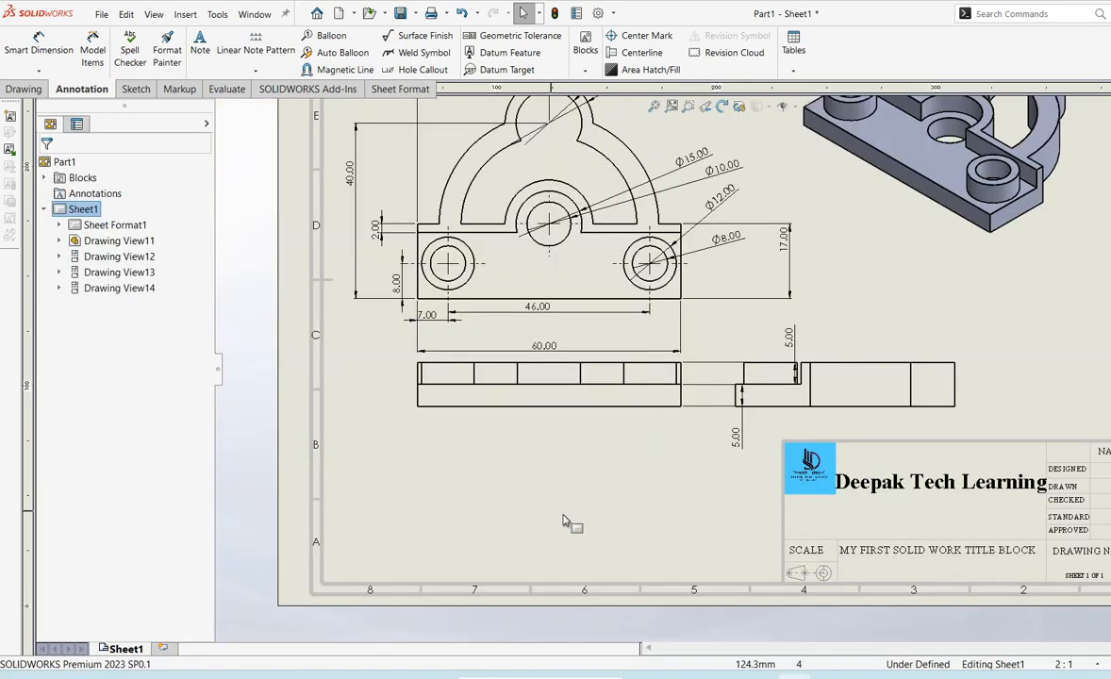
Save the drawing sheet to the Desktop as a PDF named Part1
{"action": "scroll", "coordinate": [967, 311], "scroll_direction": "up", "scroll_amount": 3}
{"action": "scroll", "coordinate": [968, 312], "scroll_direction": "down", "scroll_amount": 1}
{"action": "scroll", "coordinate": [829, 237], "scroll_direction": "up", "scroll_amount": 1}
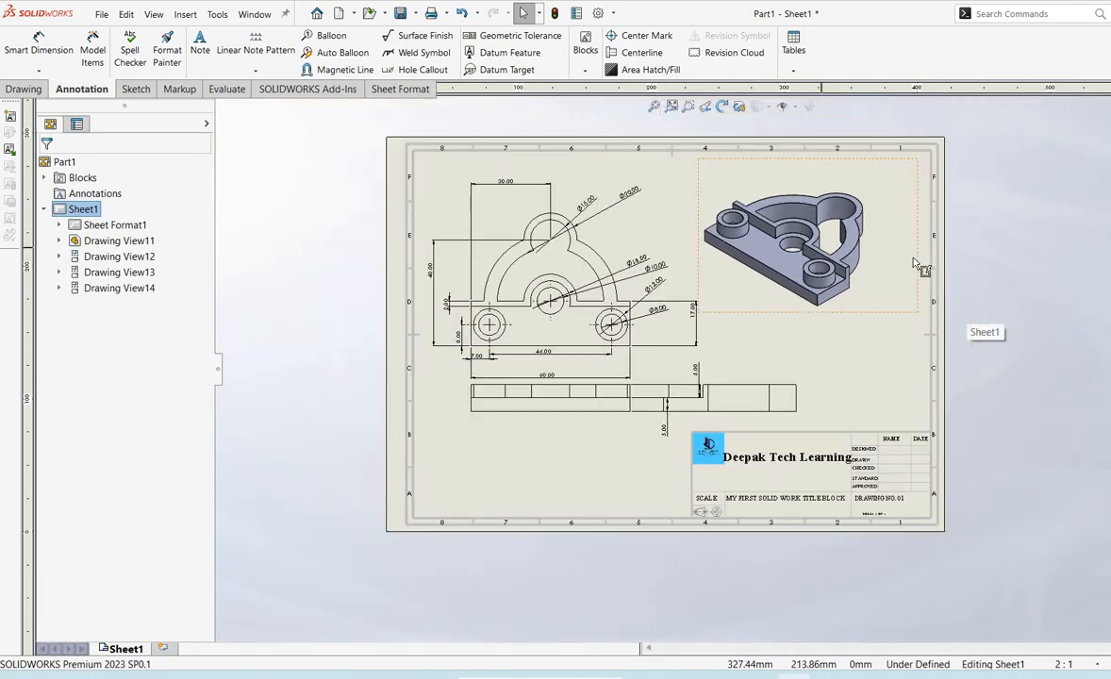
{"action": "scroll", "coordinate": [919, 266], "scroll_direction": "down", "scroll_amount": 2}
{"action": "left_click", "coordinate": [101, 15]}
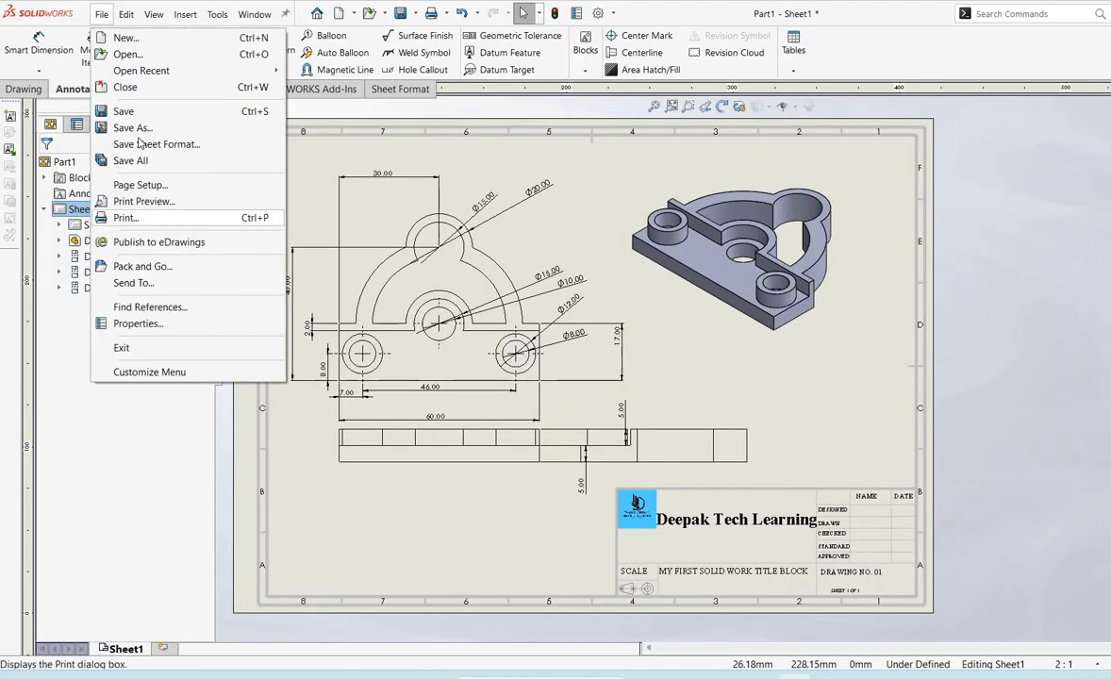
{"action": "left_click", "coordinate": [141, 131]}
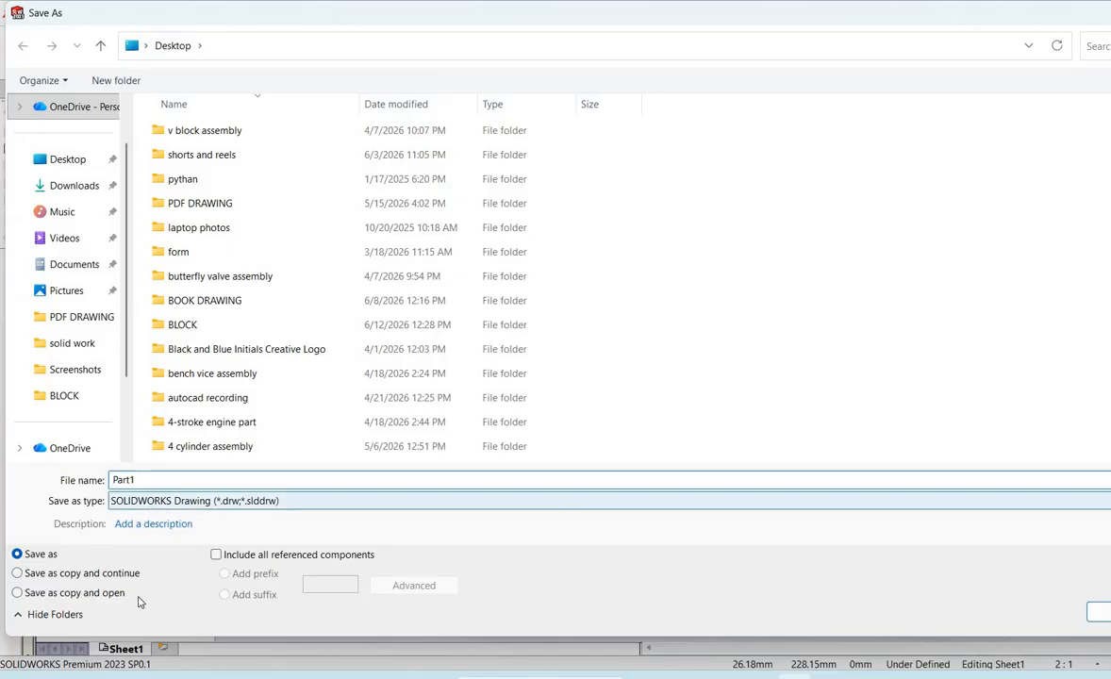
{"action": "left_click", "coordinate": [189, 501]}
{"action": "left_click", "coordinate": [305, 556]}
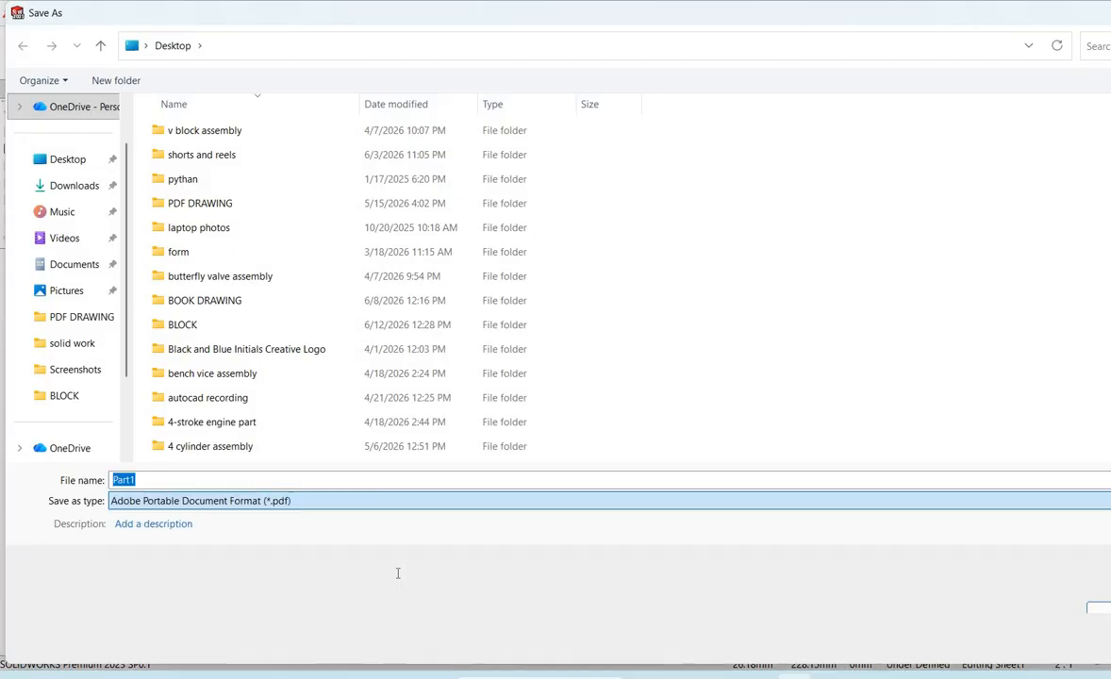
{"action": "left_click", "coordinate": [1100, 639]}
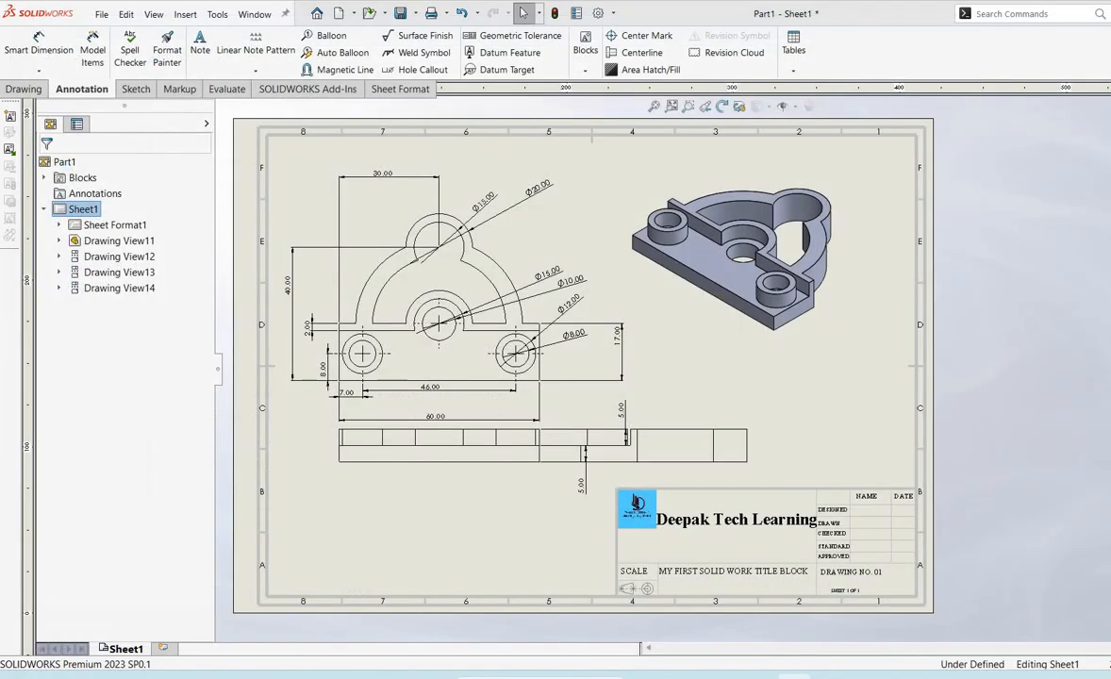